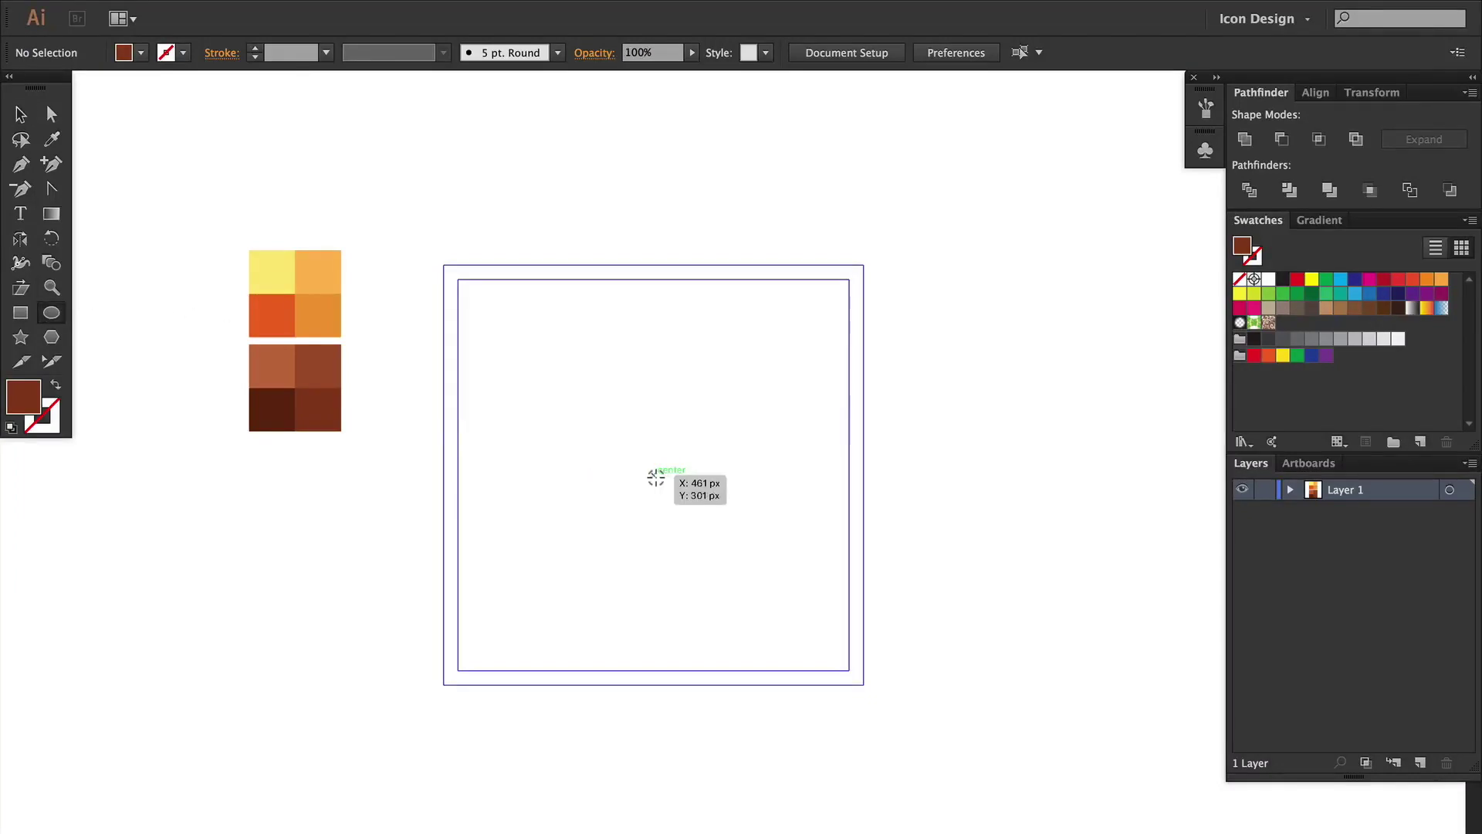
# Step: Draw a 110 px circle centred in the square frame at X 461 px, Y 301 px and fill it with grey
pyautogui.press('v')
pyautogui.click(1210, 52)
pyautogui.click(847, 53)
pyautogui.keyDown('shift'); pyautogui.click(1116, 57); pyautogui.keyUp('shift')
pyautogui.click(140, 53)
pyautogui.click(129, 147)
pyautogui.click(616, 235)
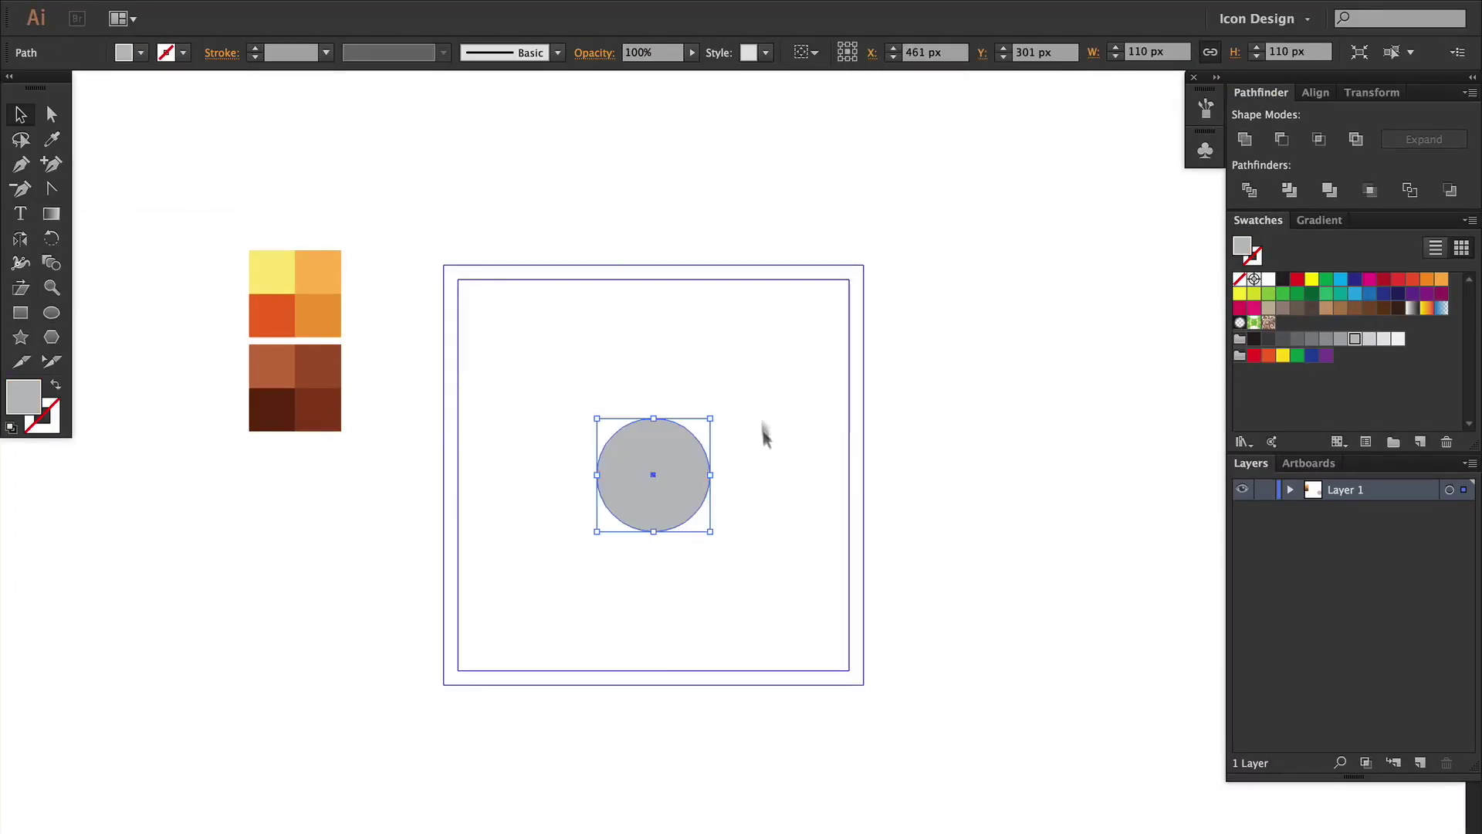
# Step: Draw a 100 × 110 px grey rectangle extending right from the circle's vertical centre line
pyautogui.press('super+shift+a')
pyautogui.press('m')
pyautogui.moveTo(653, 418); pyautogui.dragTo(713, 534)
pyautogui.press('v')
pyautogui.click(840, 52)
pyautogui.click(1209, 53)
pyautogui.keyDown('shift'); pyautogui.click(1115, 48); pyautogui.keyUp('shift')
pyautogui.keyDown('shift'); pyautogui.click(1115, 48); pyautogui.keyUp('shift')
pyautogui.keyDown('shift'); pyautogui.click(1116, 48); pyautogui.keyUp('shift')
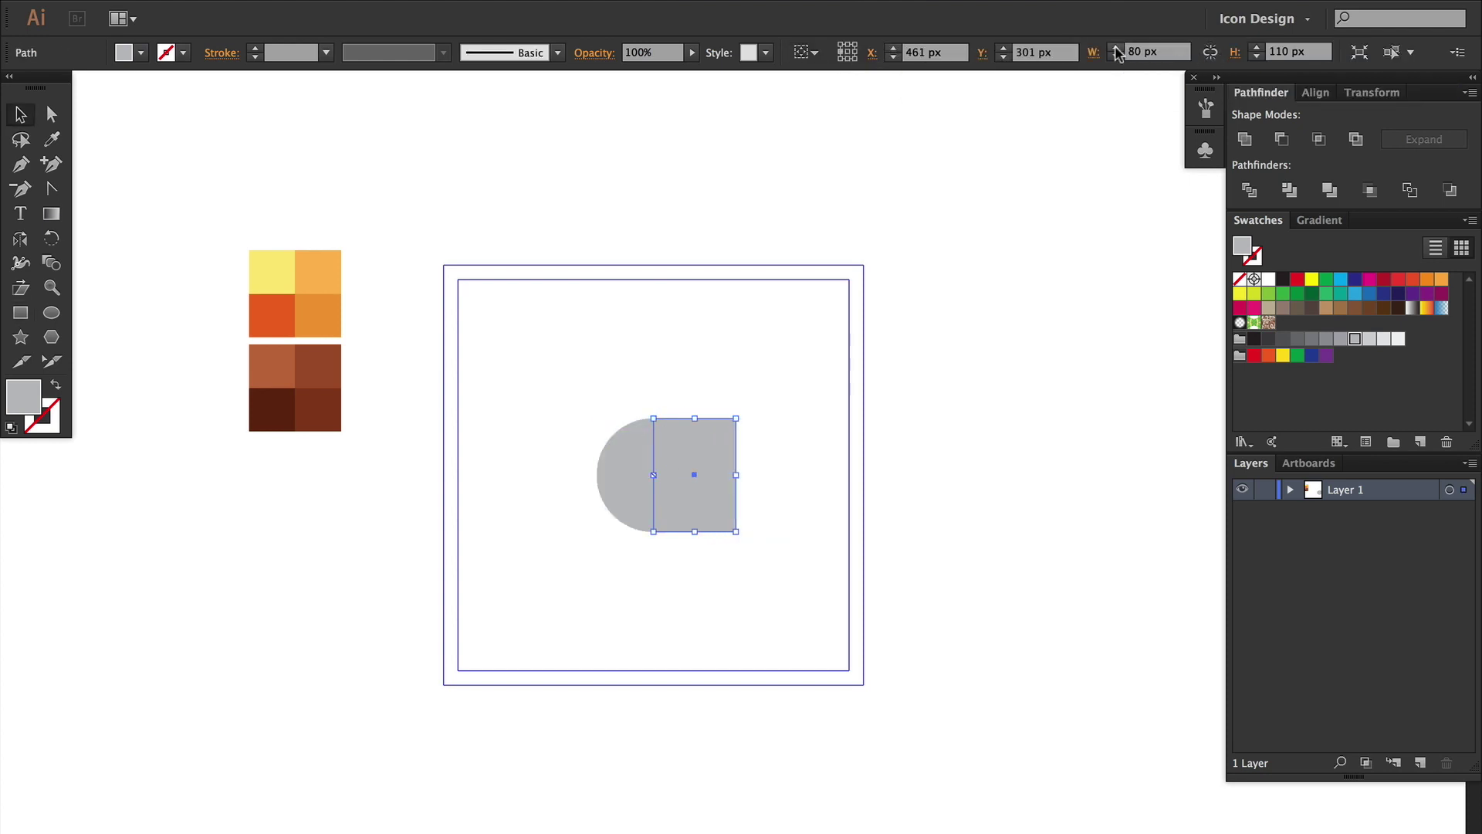
pyautogui.keyDown('shift'); pyautogui.click(1116, 48); pyautogui.keyUp('shift')
pyautogui.keyDown('shift'); pyautogui.click(1116, 48); pyautogui.keyUp('shift')
# Step: Duplicate the circle and rectangle with a quarter turn and nudge the copy up and right as the heart's second lobe
pyautogui.keyDown('shift'); pyautogui.click(638, 473); pyautogui.keyUp('shift')
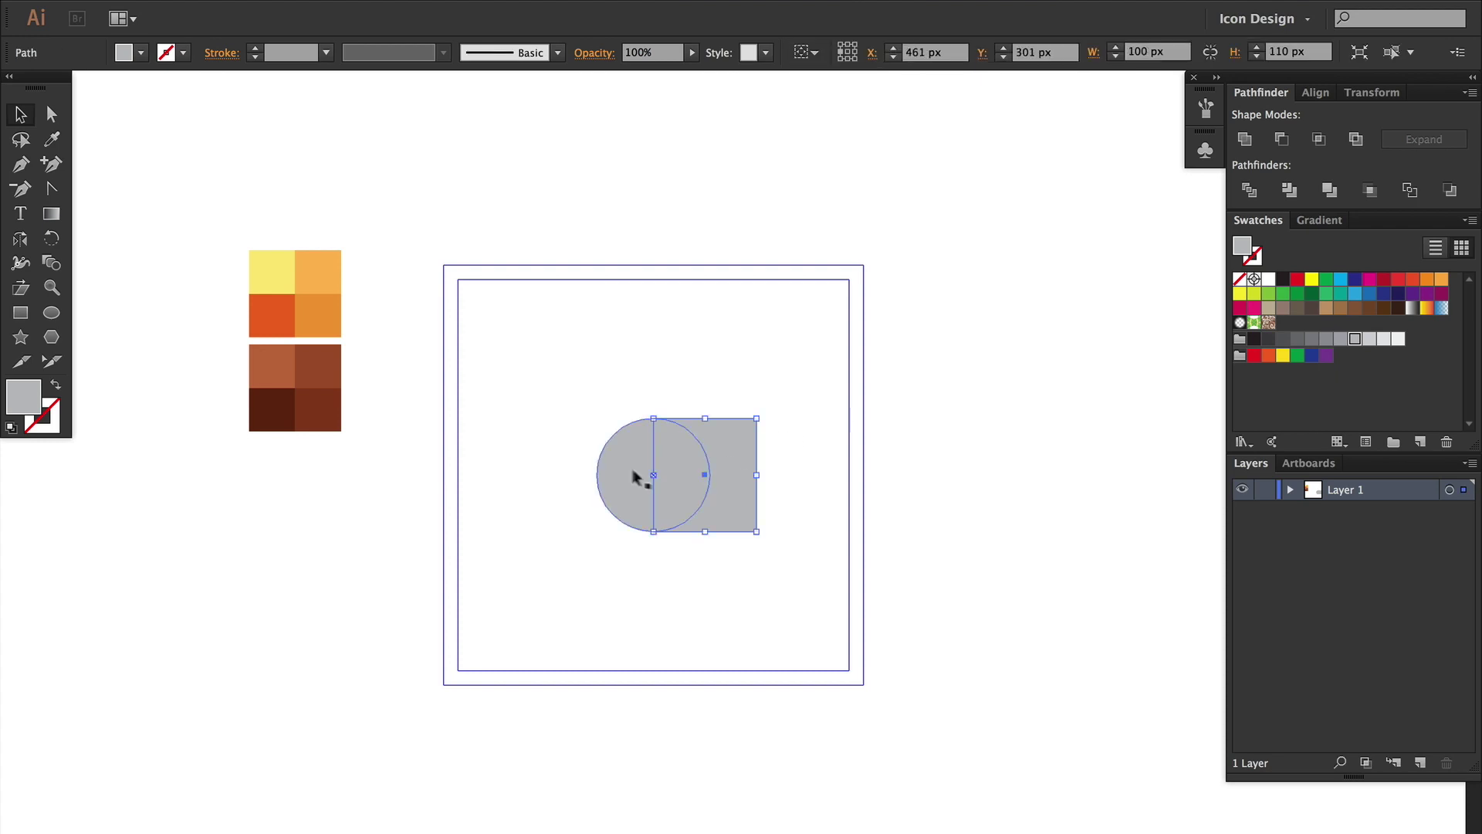
pyautogui.moveTo(766, 417); pyautogui.dragTo(764, 552)
pyautogui.moveTo(707, 551); pyautogui.dragTo(730, 531)
pyautogui.hotkey('shift', 'Up')
pyautogui.hotkey('shift', 'Right')
pyautogui.click(940, 462)
pyautogui.click(714, 394)
pyautogui.hotkey('shift', 'Up')
pyautogui.hotkey('shift', 'Right')
pyautogui.click(903, 401)
# Step: Draw a small square filling the open notch at the lower-right corner of the overlapping shapes
pyautogui.press('m')
pyautogui.moveTo(757, 531); pyautogui.dragTo(777, 510)
pyautogui.press('v')
# Step: Unite all the grey shapes into one heart and rotate it 45° so its tip points straight down
pyautogui.moveTo(902, 338); pyautogui.dragTo(567, 647)
pyautogui.click(1245, 141)
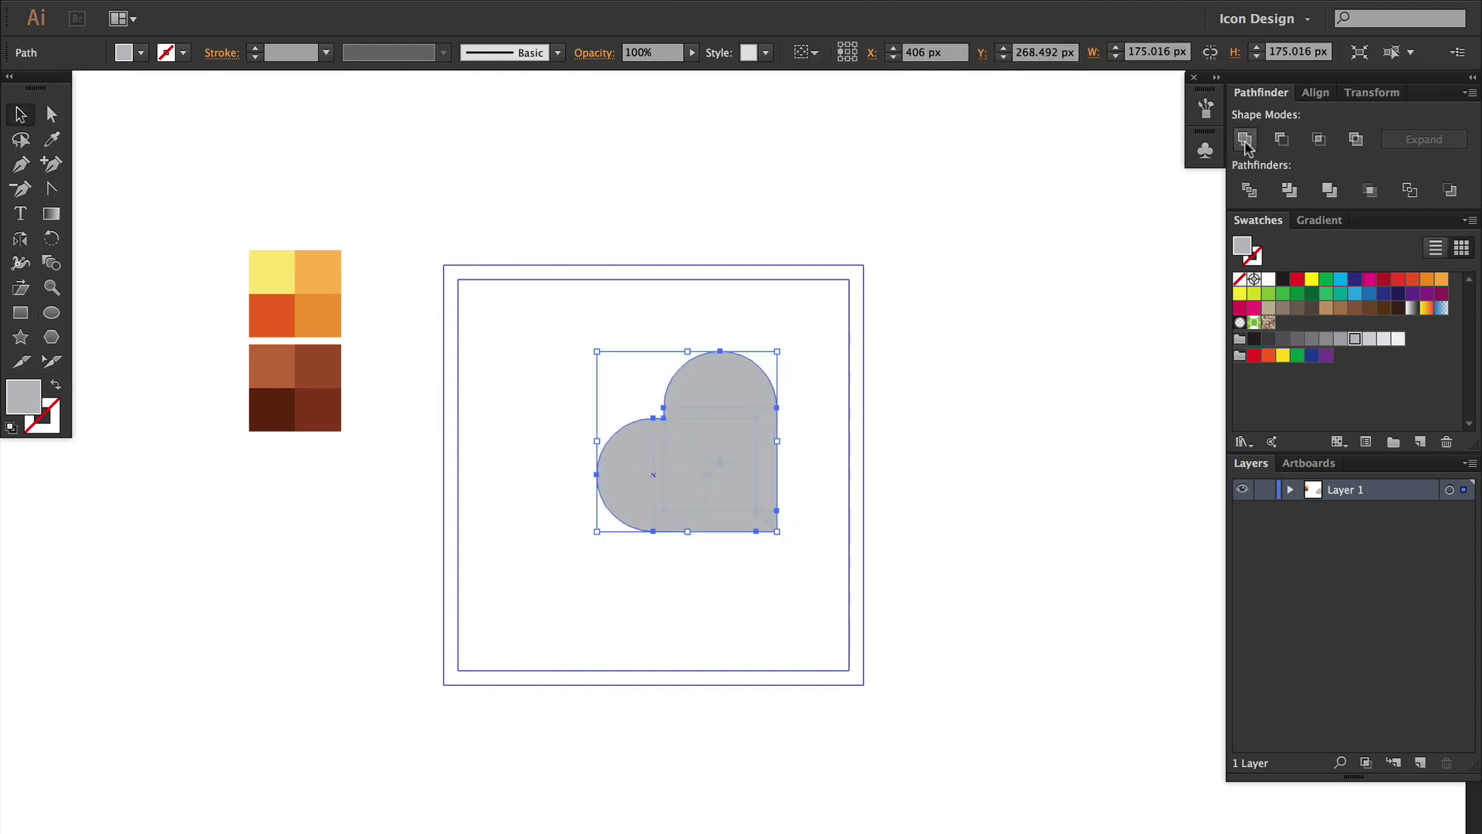
pyautogui.moveTo(793, 347); pyautogui.dragTo(891, 430)
pyautogui.click(890, 432)
# Step: Clean up the heart's bottom tip and round its corners with a 20 px radius
pyautogui.press('-')
pyautogui.click(686, 569)
pyautogui.press('a')
pyautogui.click(686, 569)
pyautogui.click(709, 575)
pyautogui.click(686, 568)
pyautogui.click(557, 48)
pyautogui.click(557, 48)
pyautogui.click(557, 48)
pyautogui.click(557, 47)
pyautogui.press('super+z')
pyautogui.press('super+z')
pyautogui.press('super+z')
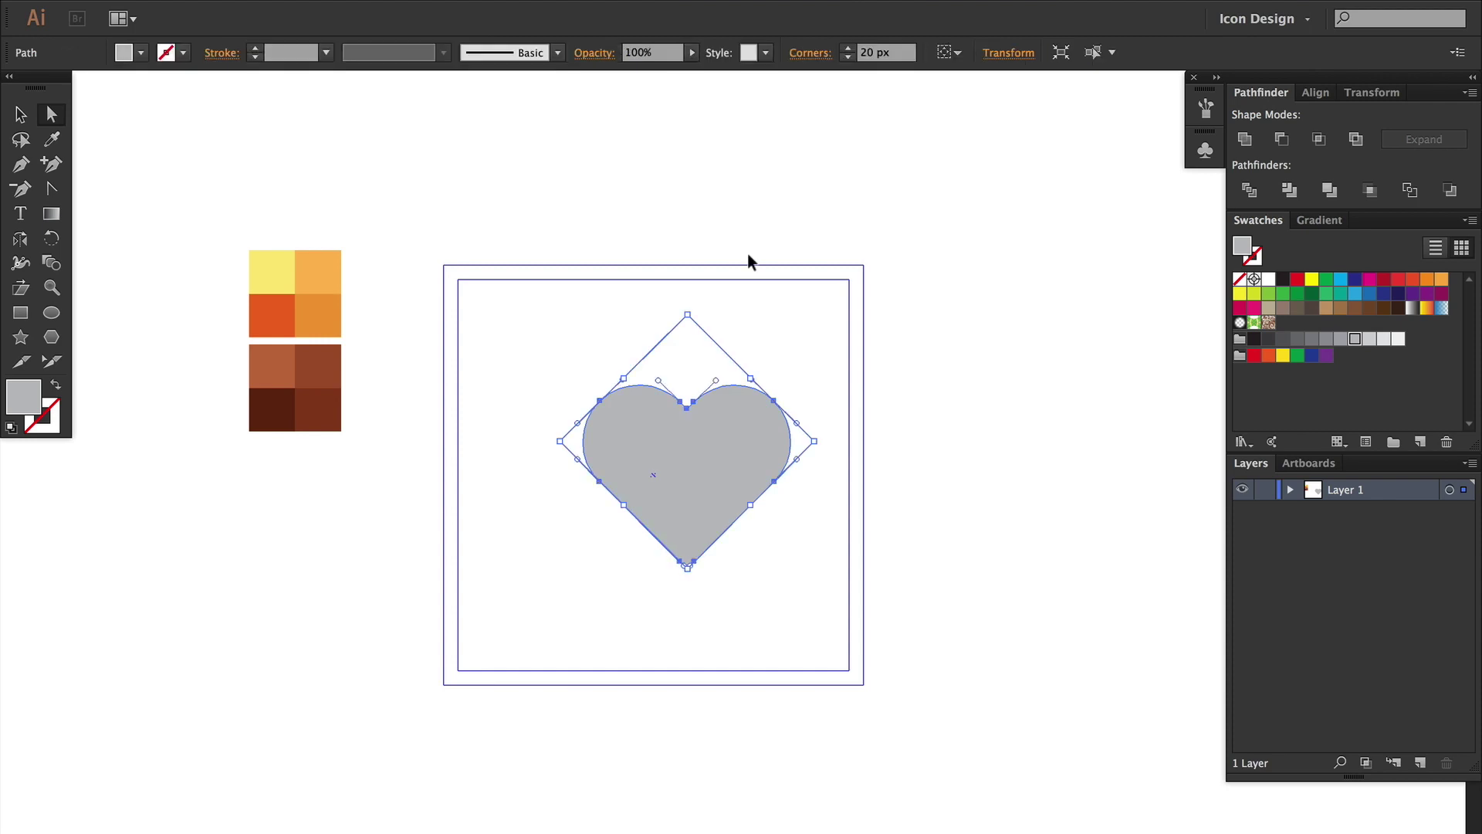
pyautogui.click(671, 158)
pyautogui.press('v')
pyautogui.moveTo(756, 490); pyautogui.dragTo(618, 505)
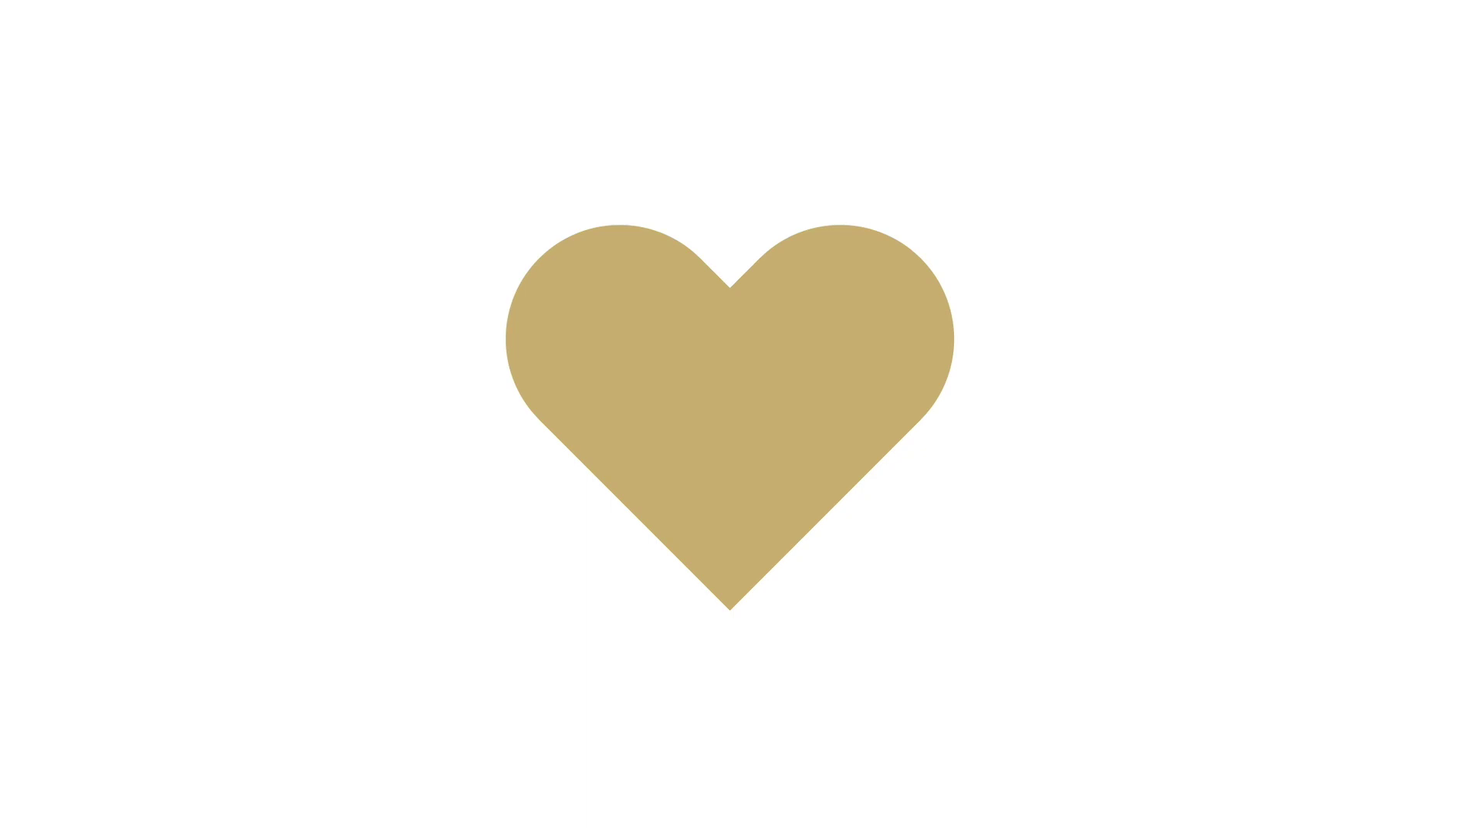
# Step: Swap the gold heart's fill to a stroke and set the stroke weight to 6 px
pyautogui.click(854, 426)
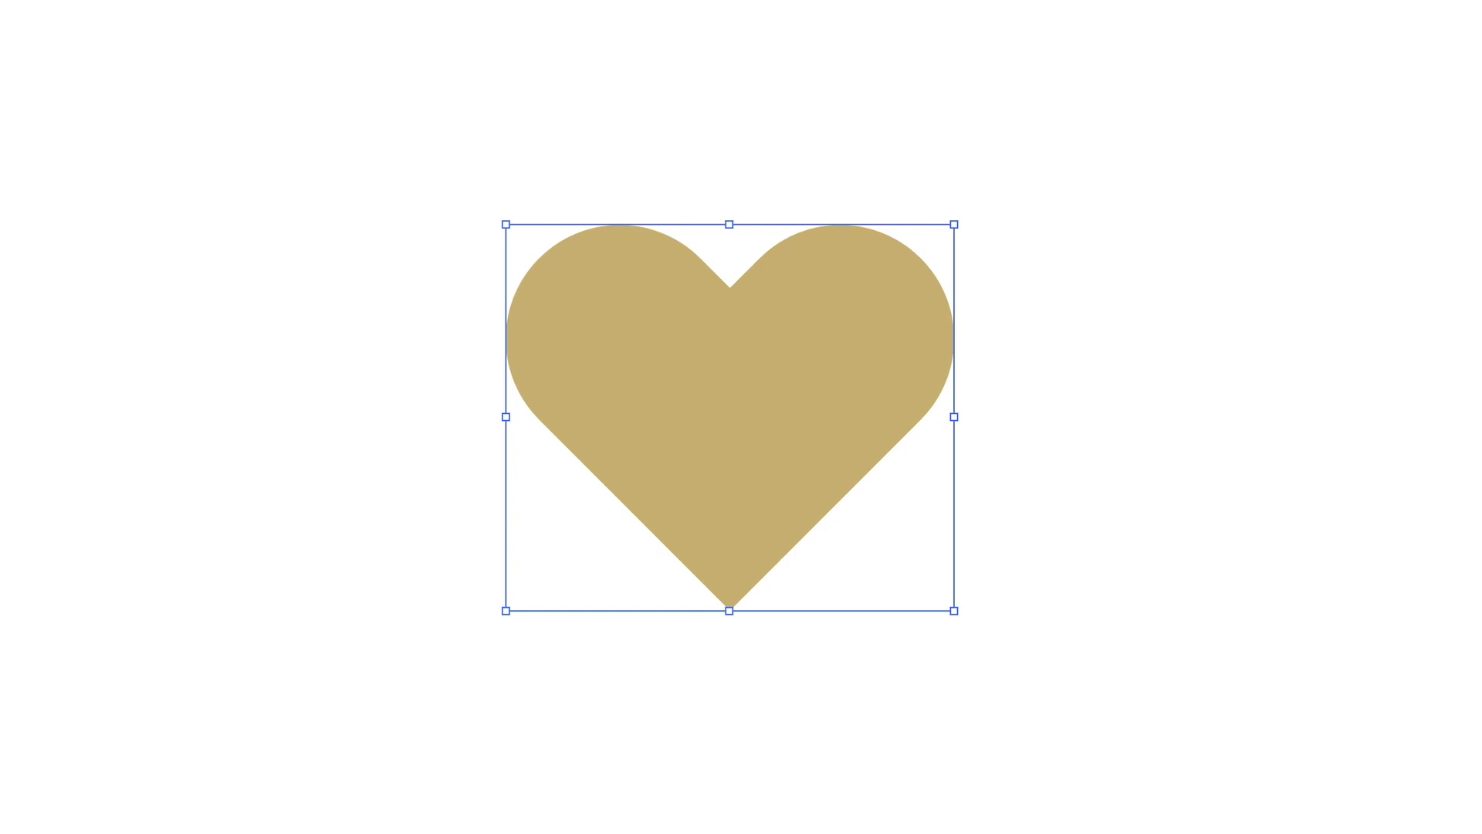
pyautogui.hotkey('shift', 'x')
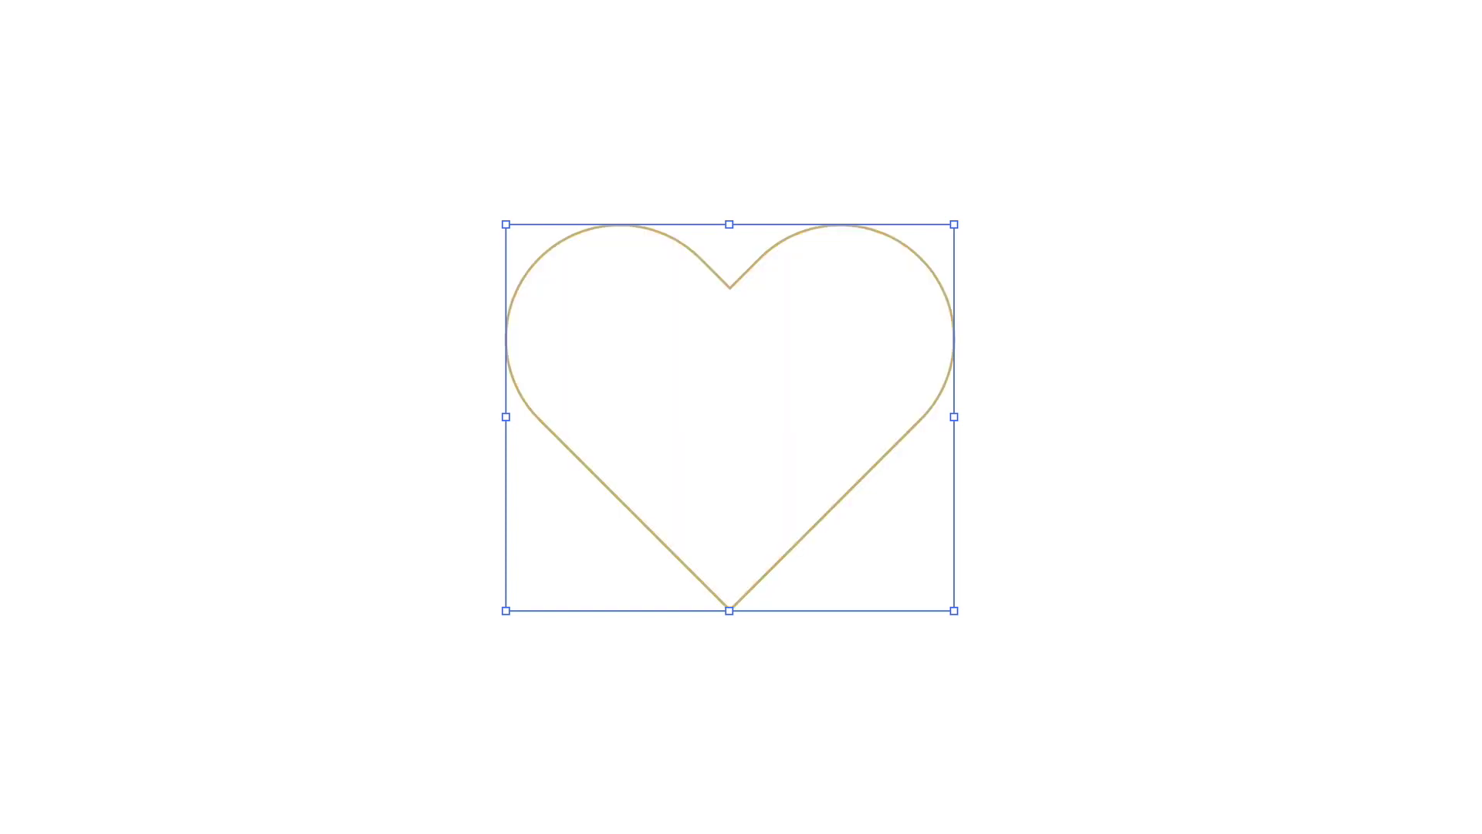
pyautogui.press('Up')
pyautogui.press('Up')
pyautogui.press('Up')
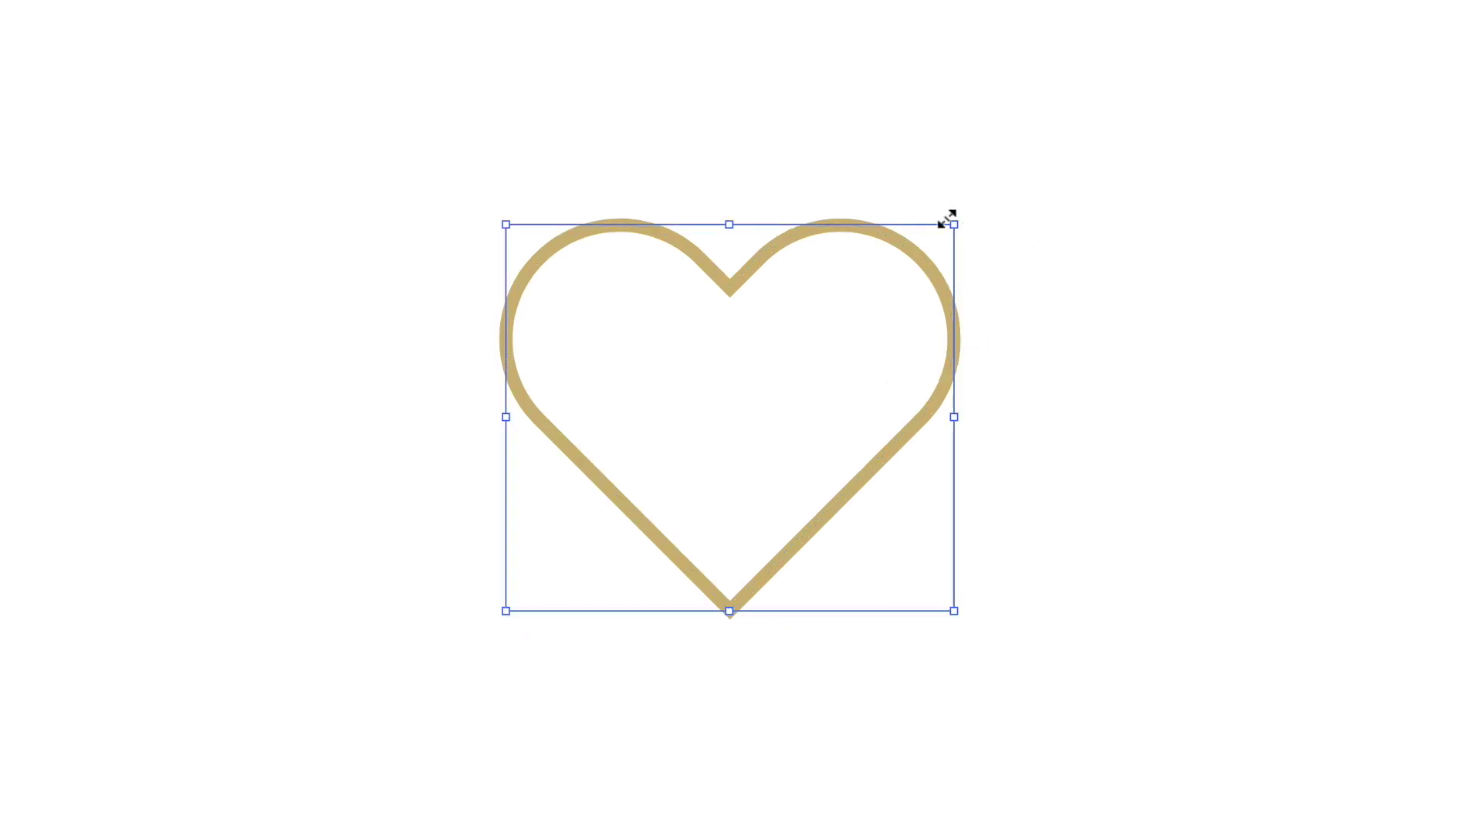
# Step: Create two progressively smaller copies of the heart outline, scaled proportionally about its centre
pyautogui.moveTo(954, 224); pyautogui.dragTo(919, 239)
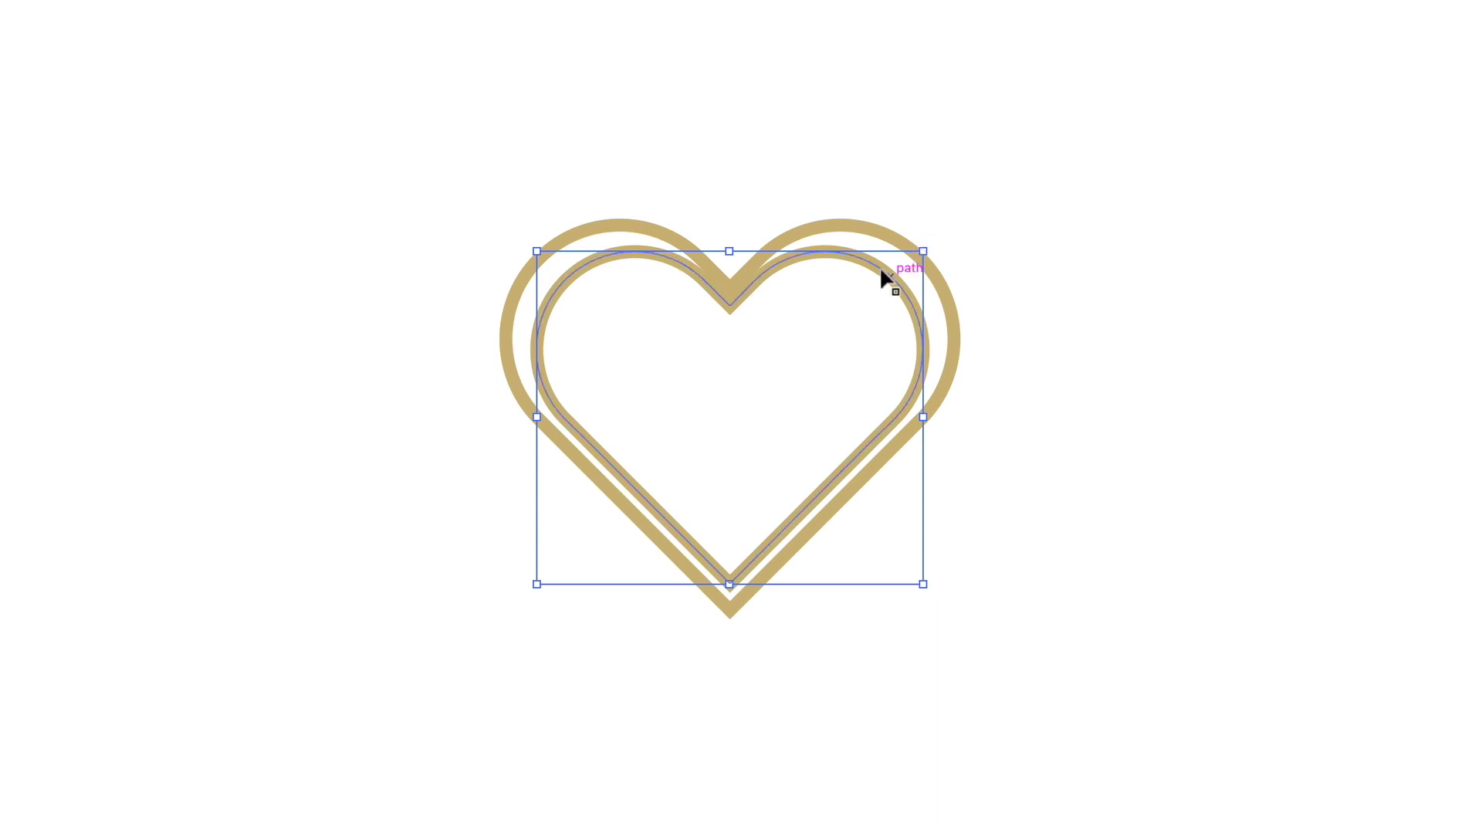
pyautogui.click(999, 298)
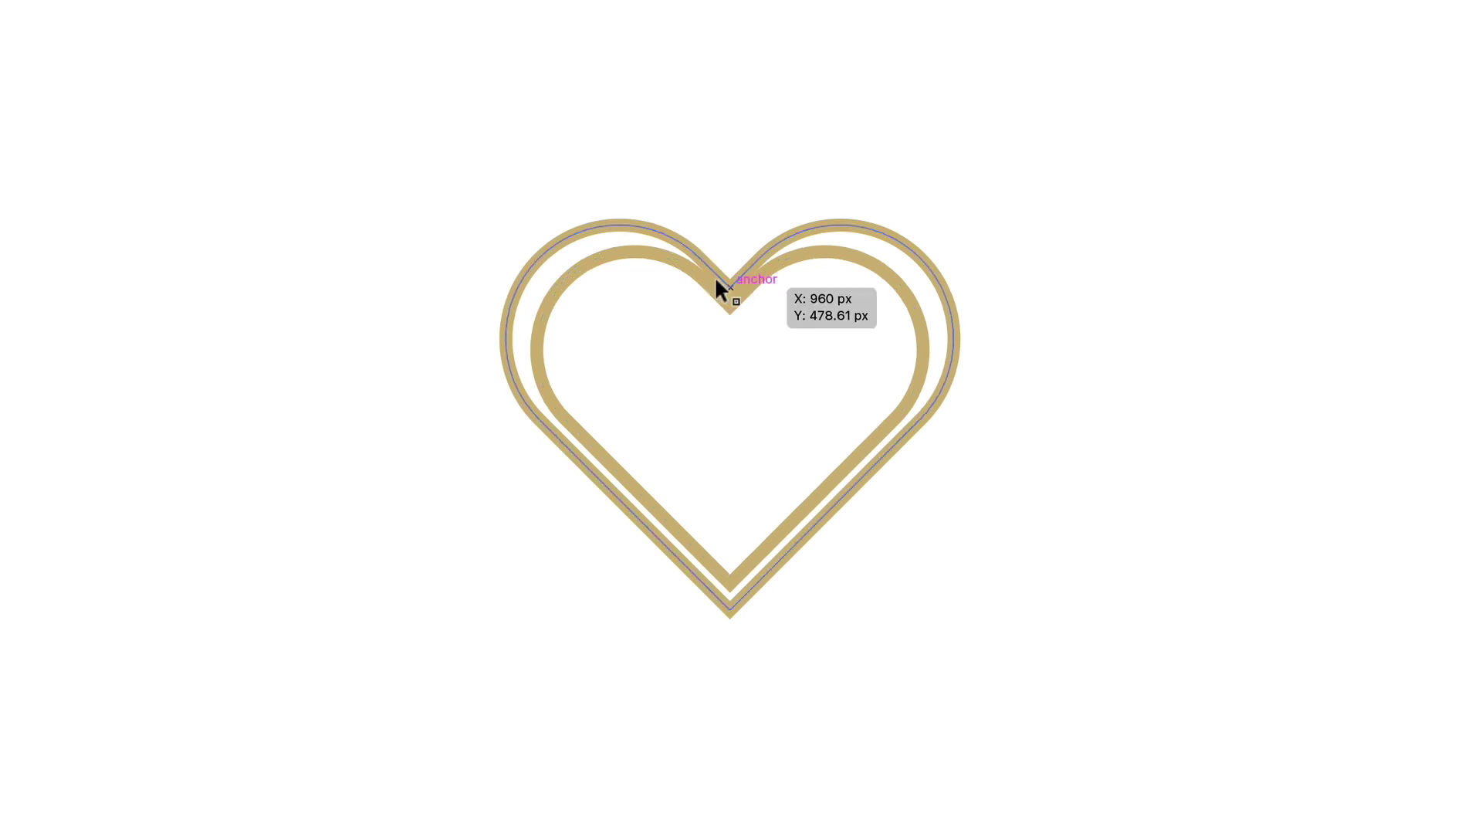
pyautogui.moveTo(717, 275); pyautogui.dragTo(718, 293)
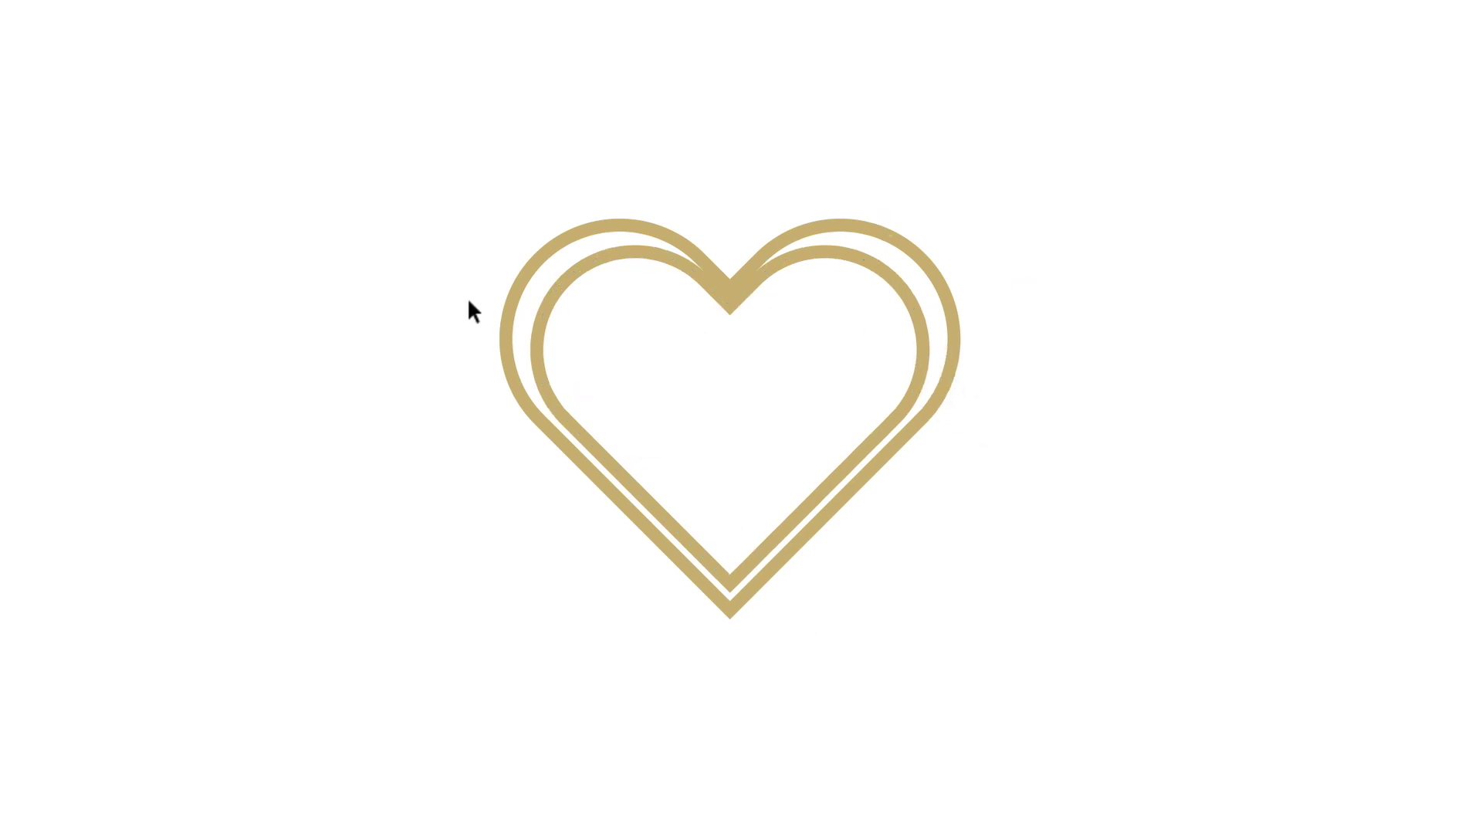
pyautogui.click(914, 337)
pyautogui.click(915, 338)
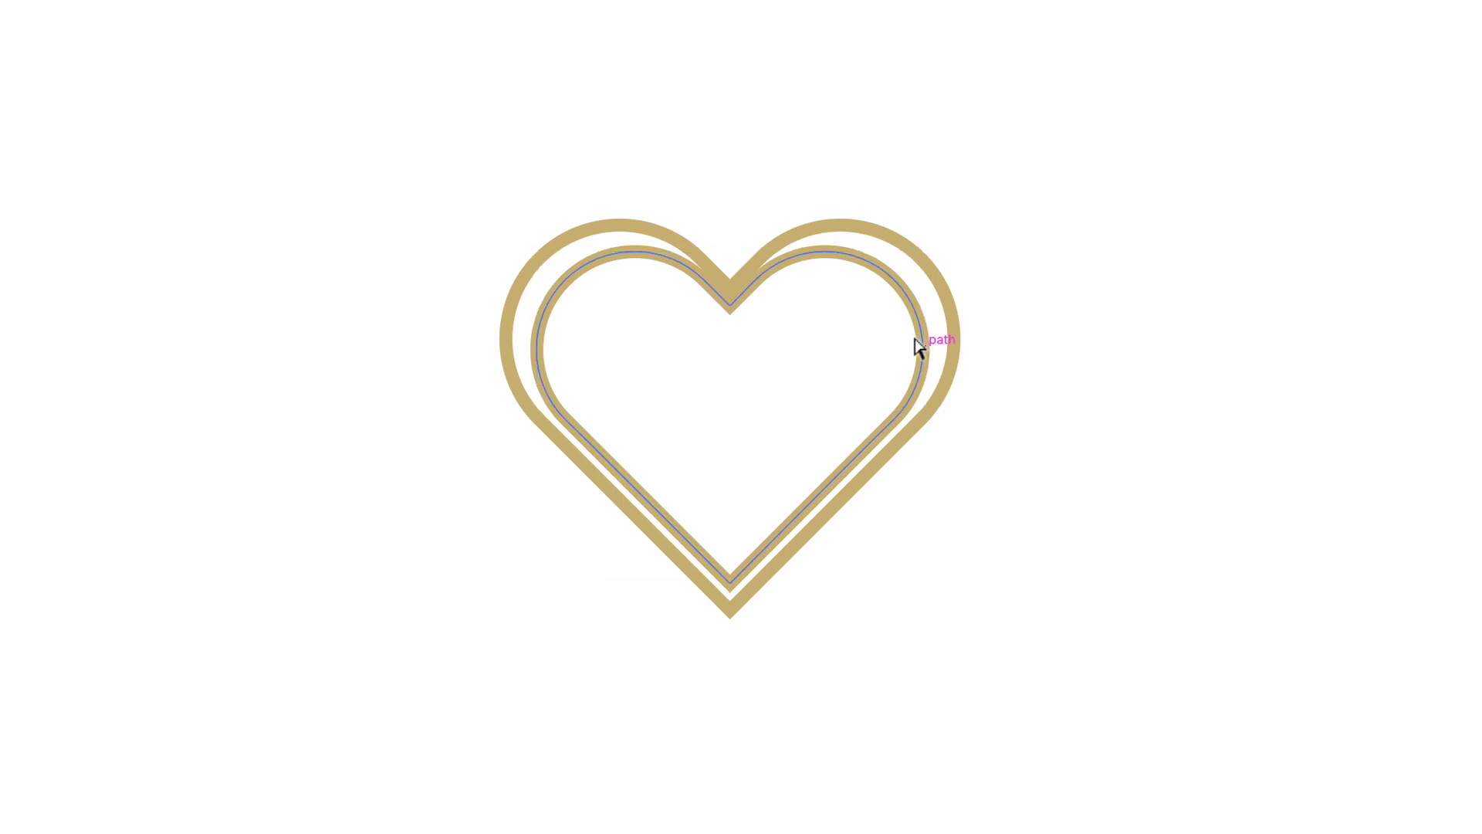
pyautogui.moveTo(920, 245); pyautogui.dragTo(864, 276)
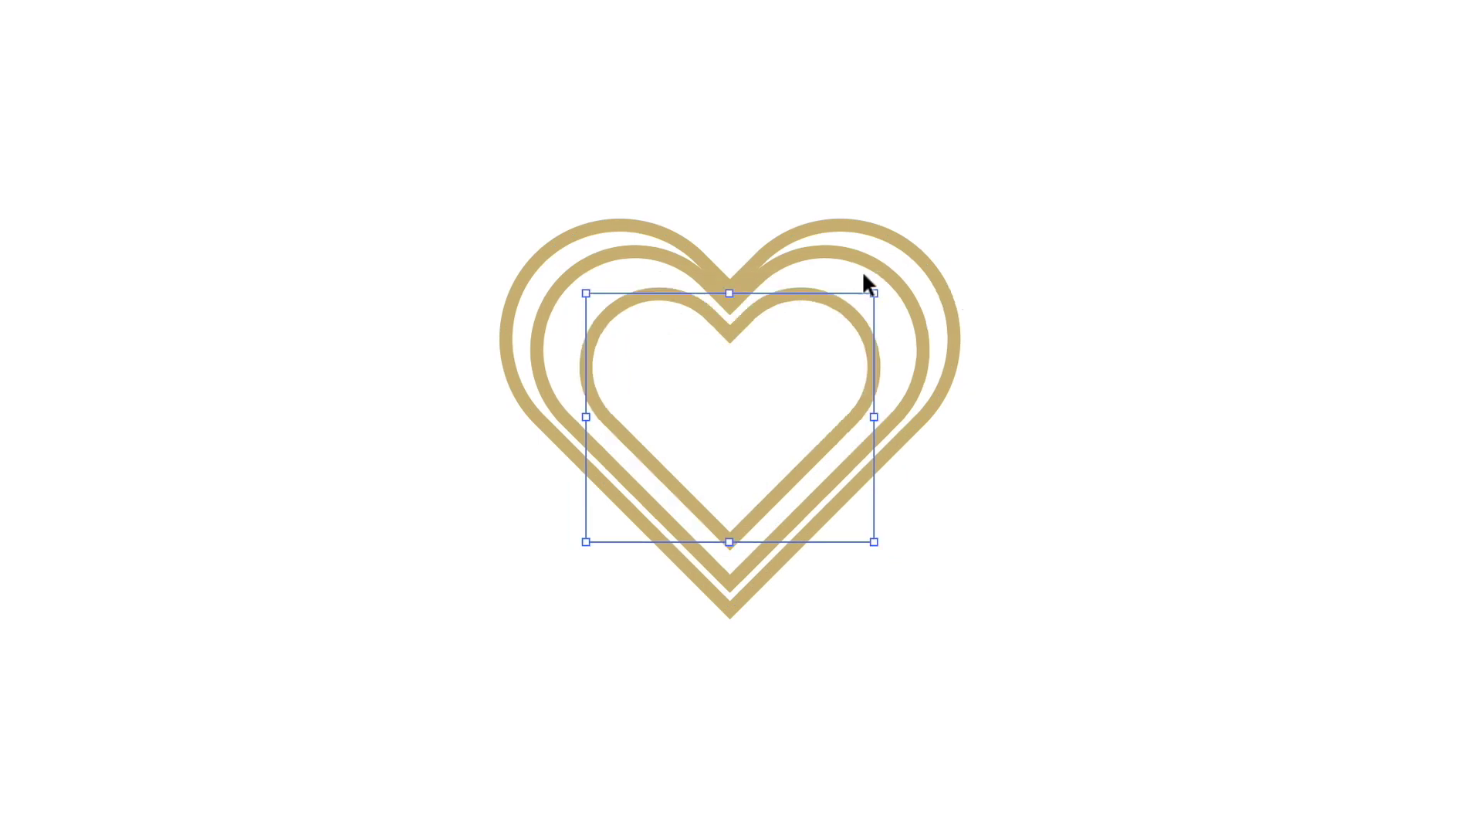
pyautogui.click(975, 276)
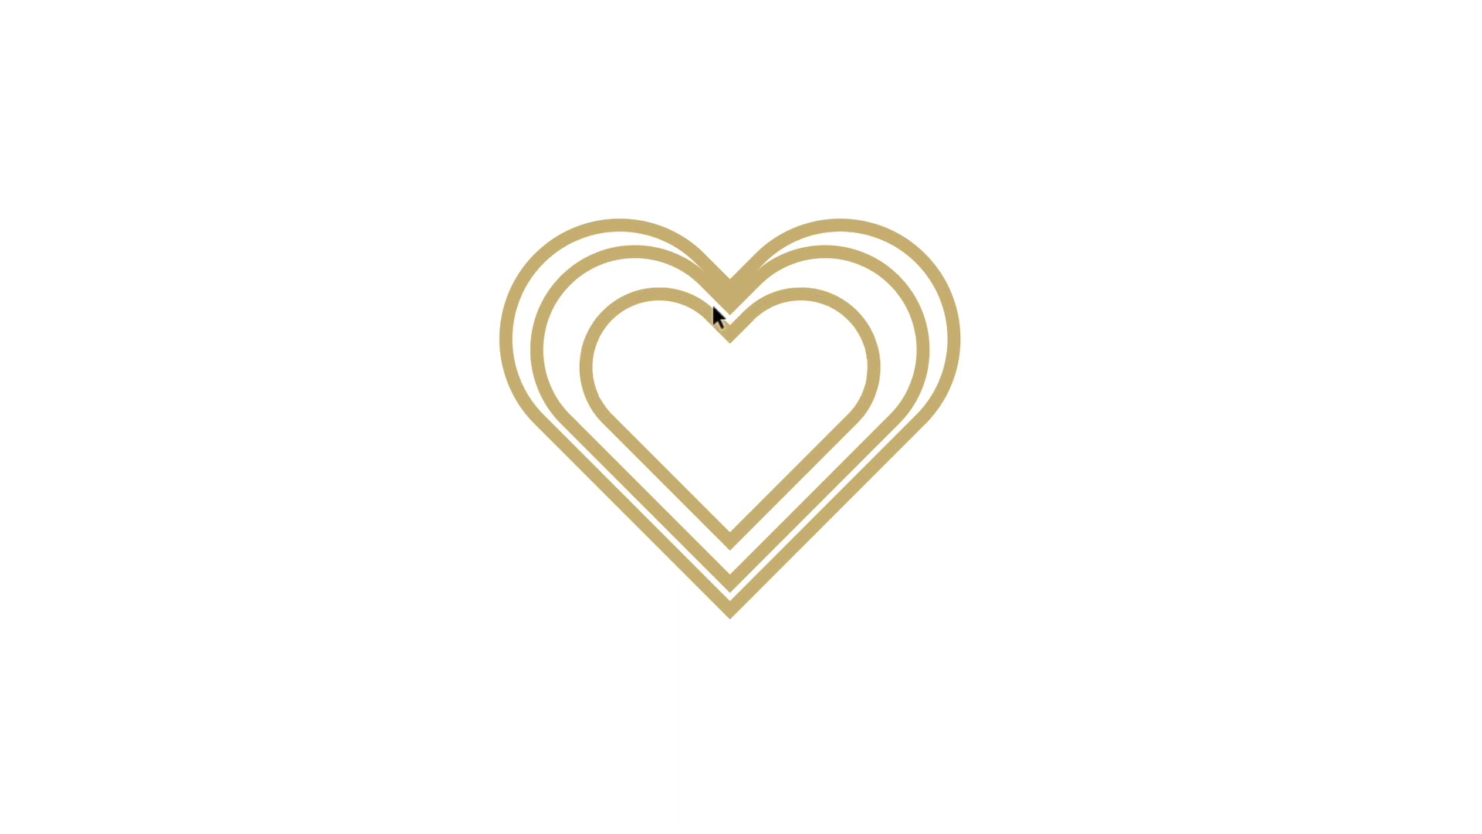
# Step: Remove the innermost and outermost heart outlines, keeping only the middle one
pyautogui.click(871, 347)
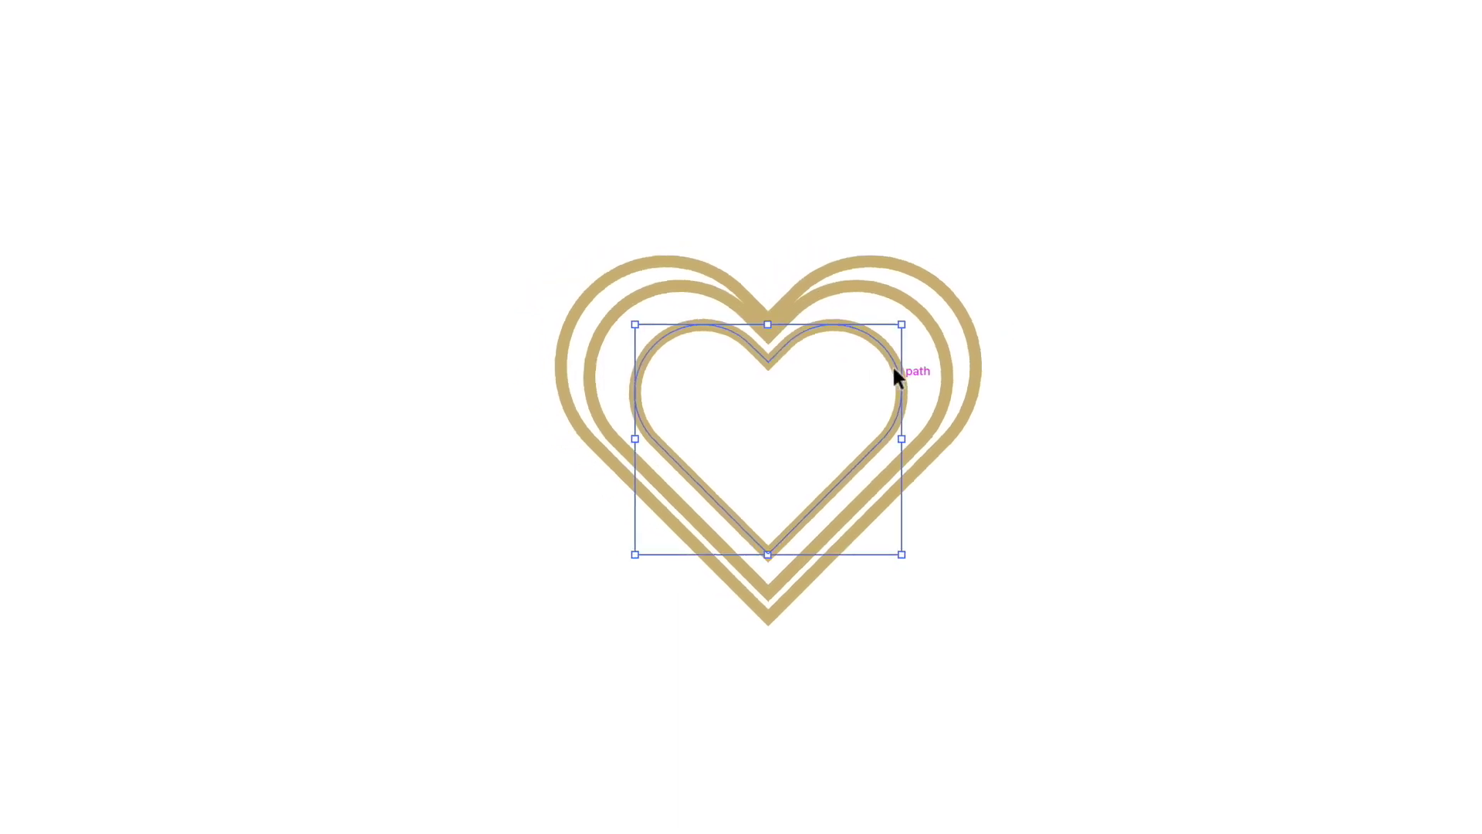
pyautogui.click(966, 336)
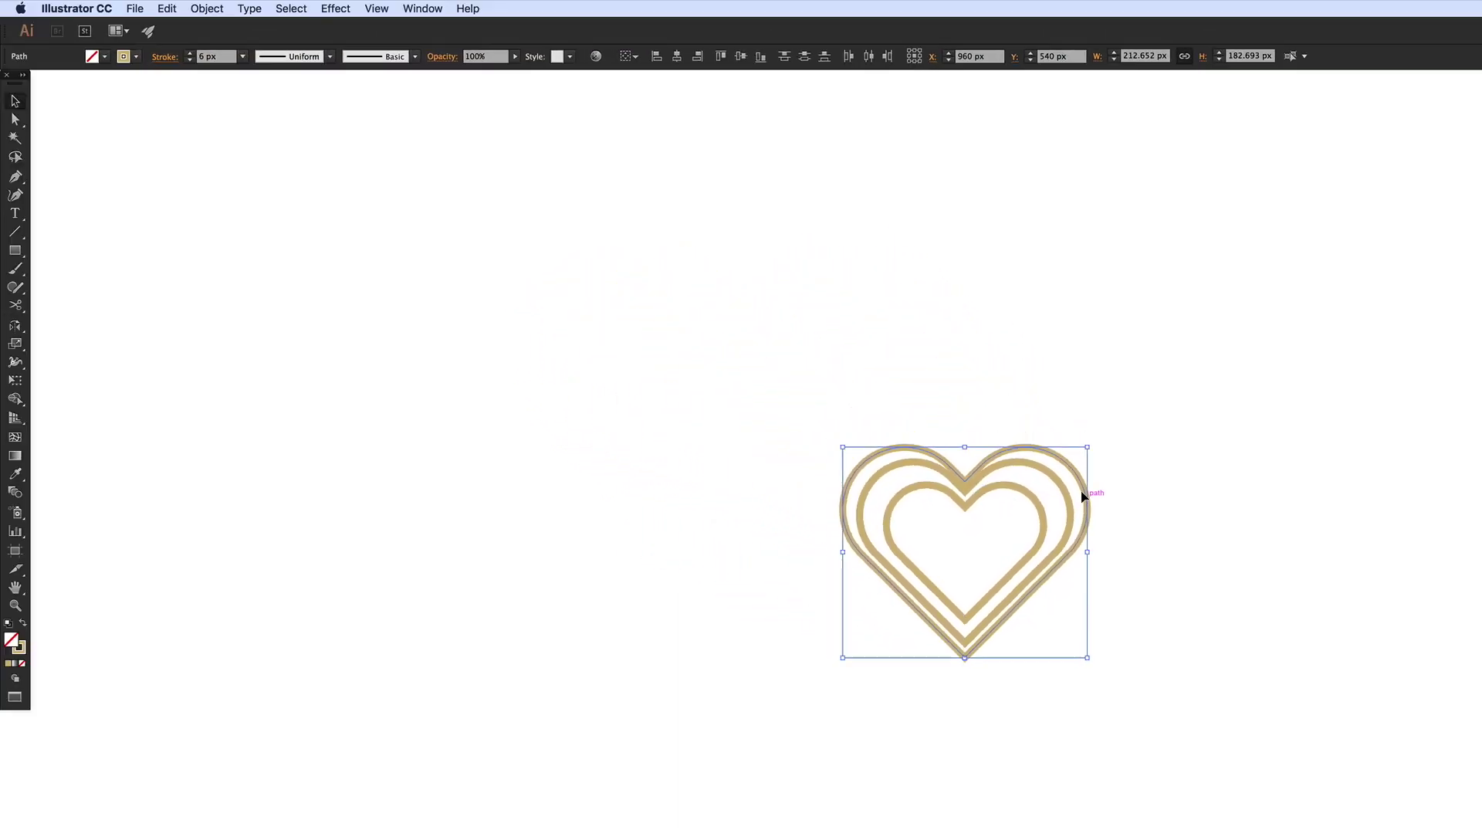
pyautogui.press('super+x')
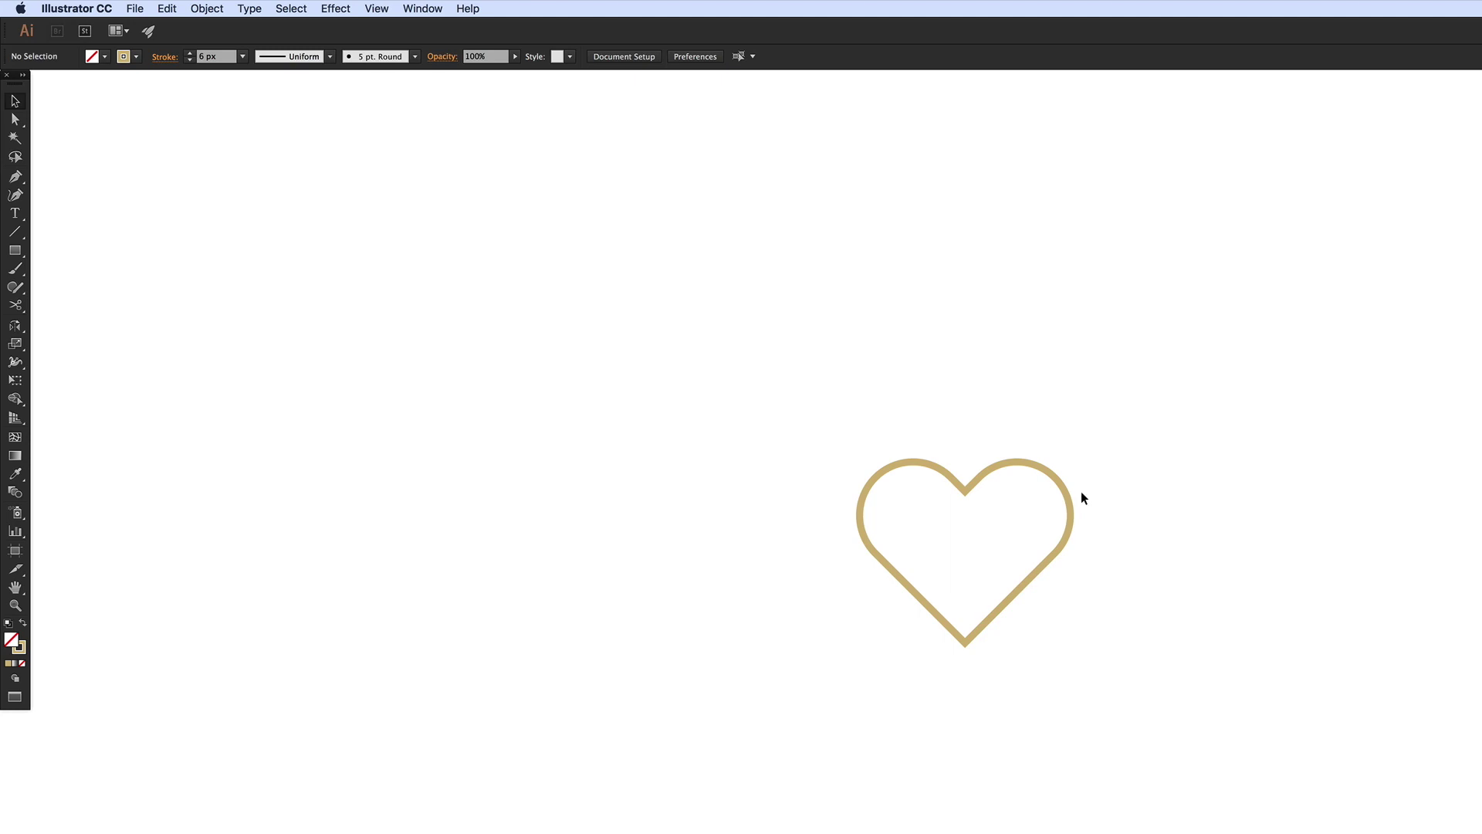
# Step: Offset the heart's path outward by 20 px with Miter joins and a miter limit of 4, using the preview
pyautogui.click(216, 8)
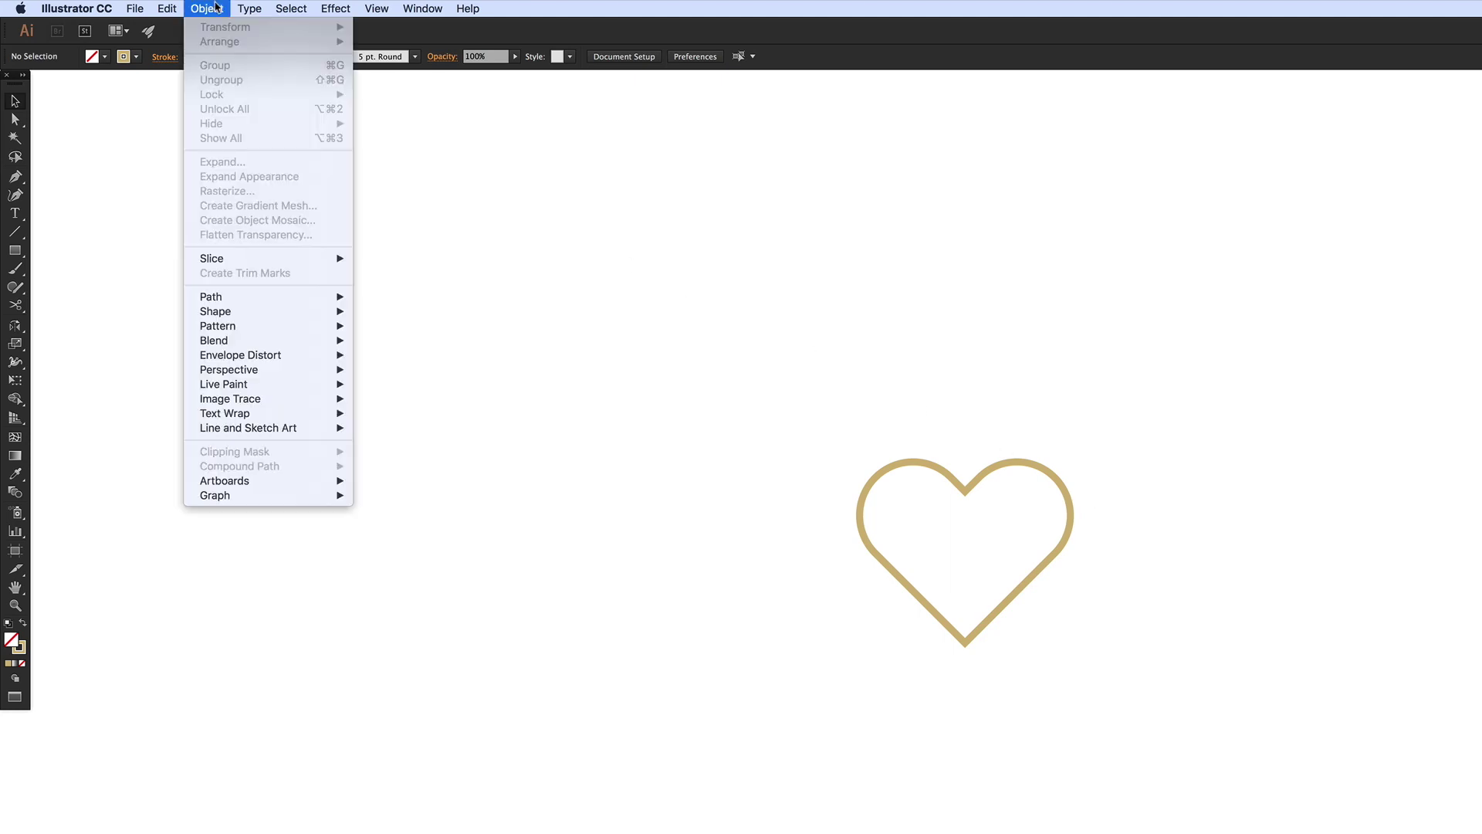
pyautogui.click(935, 476)
pyautogui.click(935, 470)
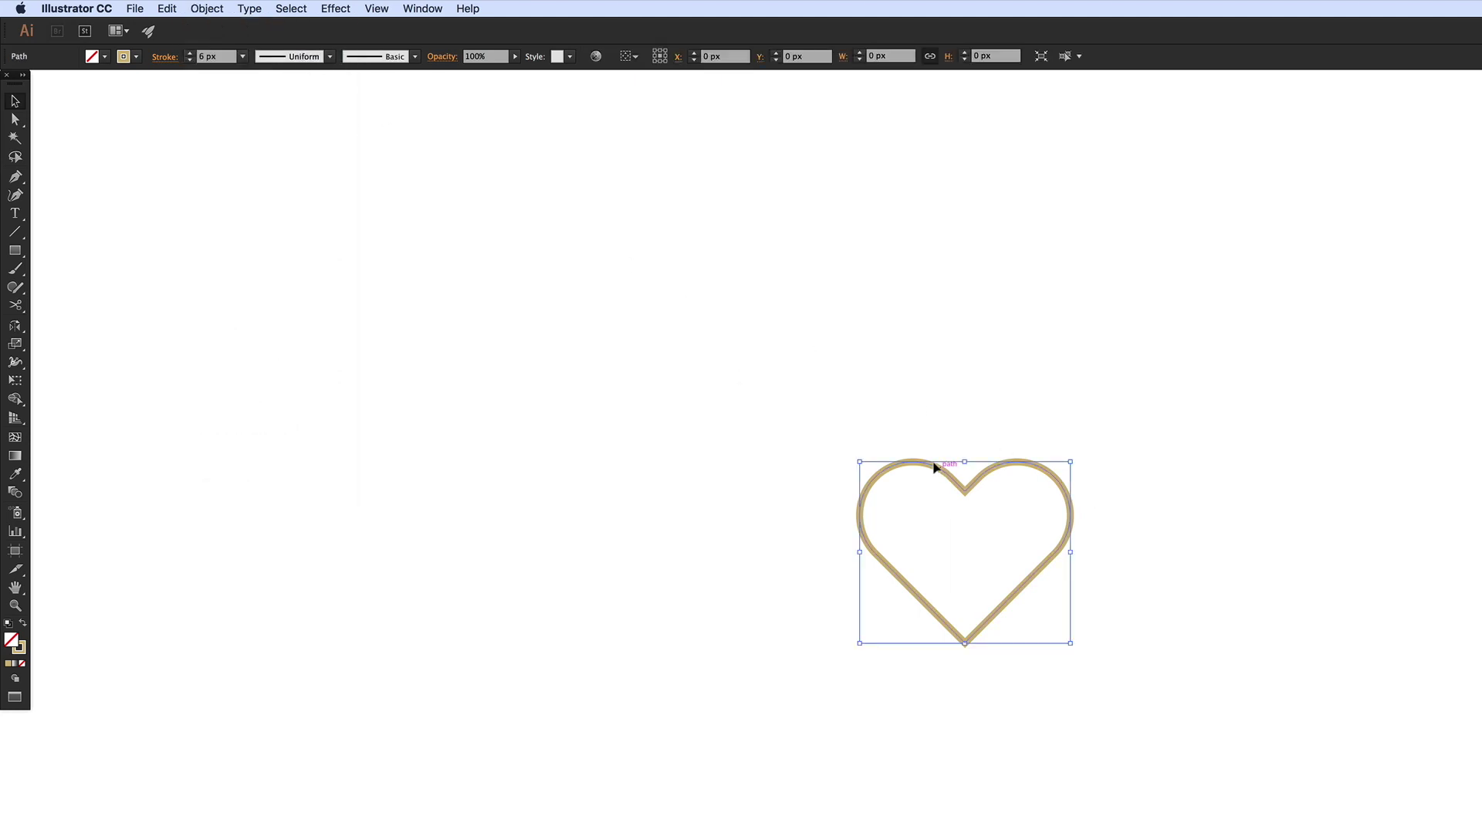
pyautogui.click(207, 9)
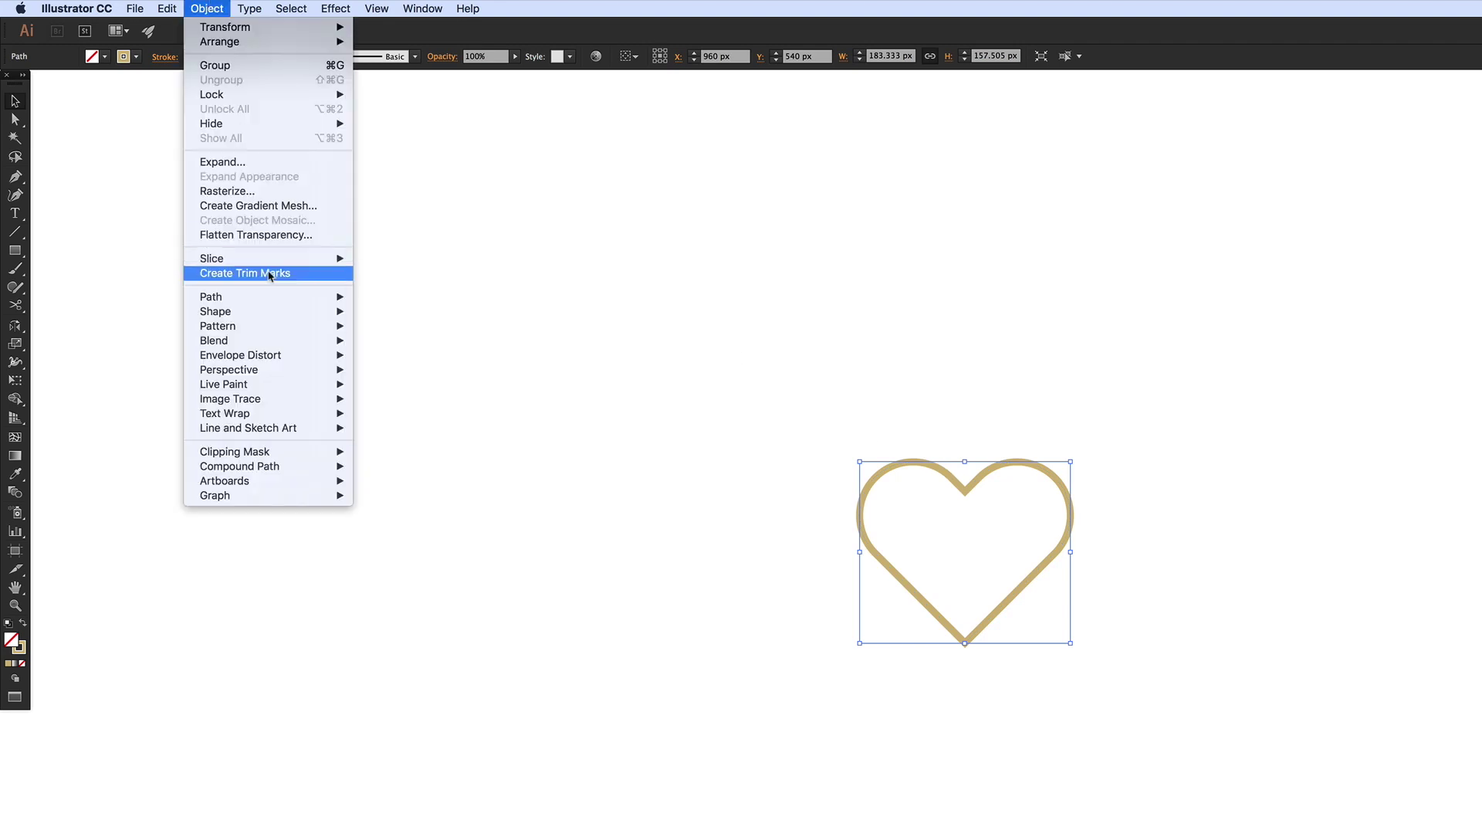
pyautogui.moveTo(280, 297)
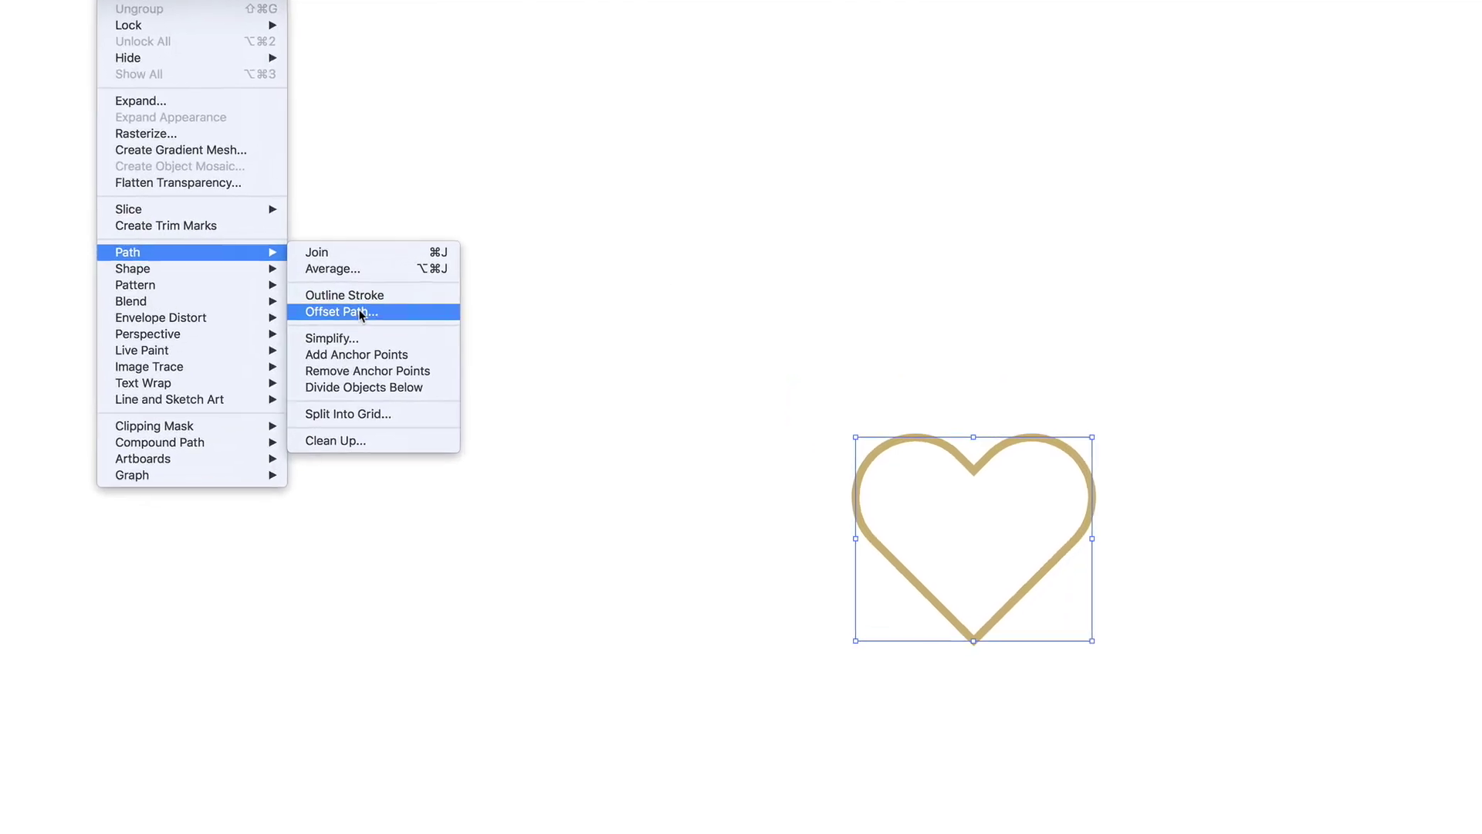
pyautogui.click(402, 350)
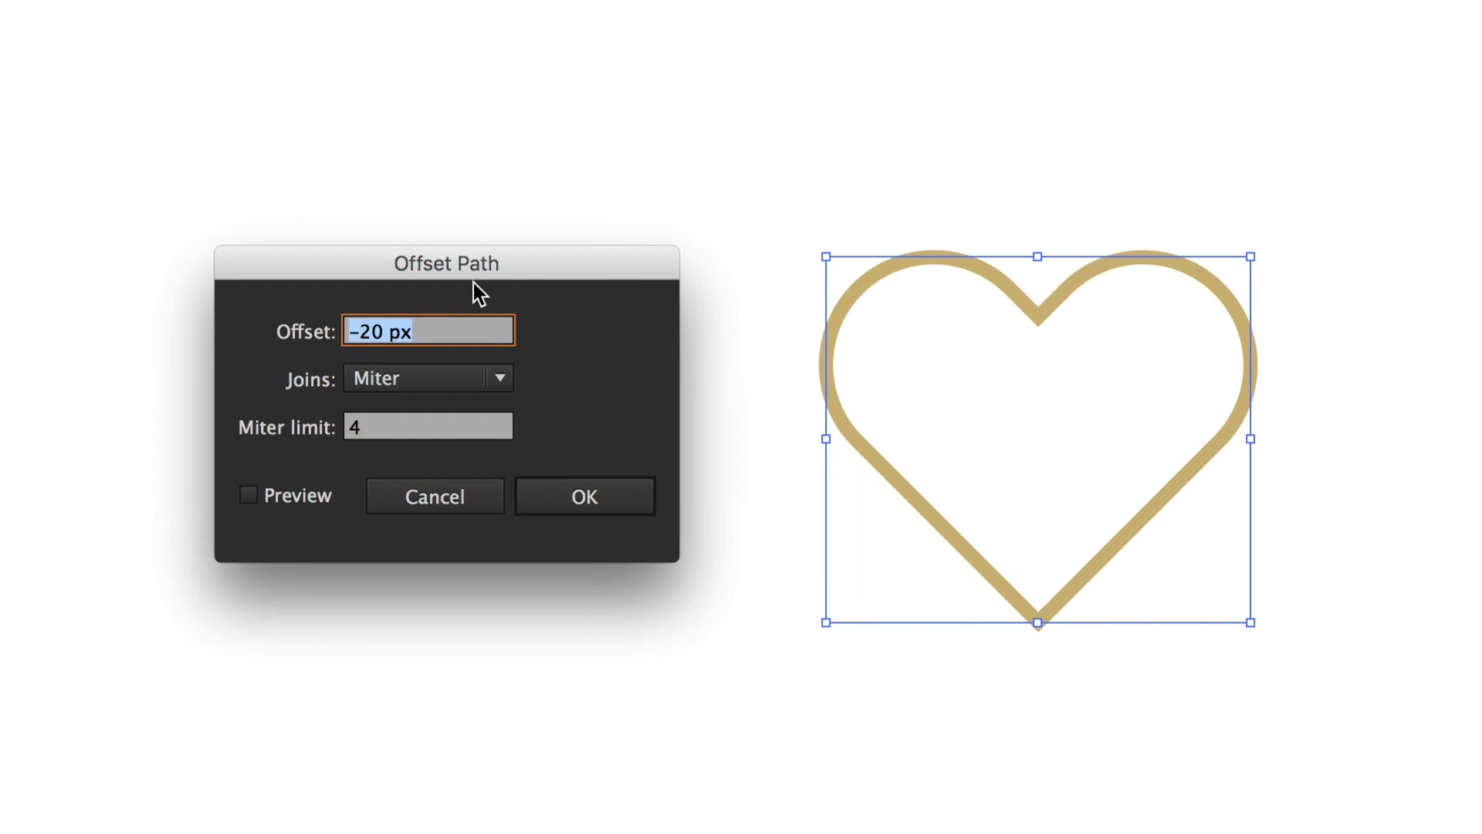
pyautogui.click(363, 340)
pyautogui.press('BackSpace')
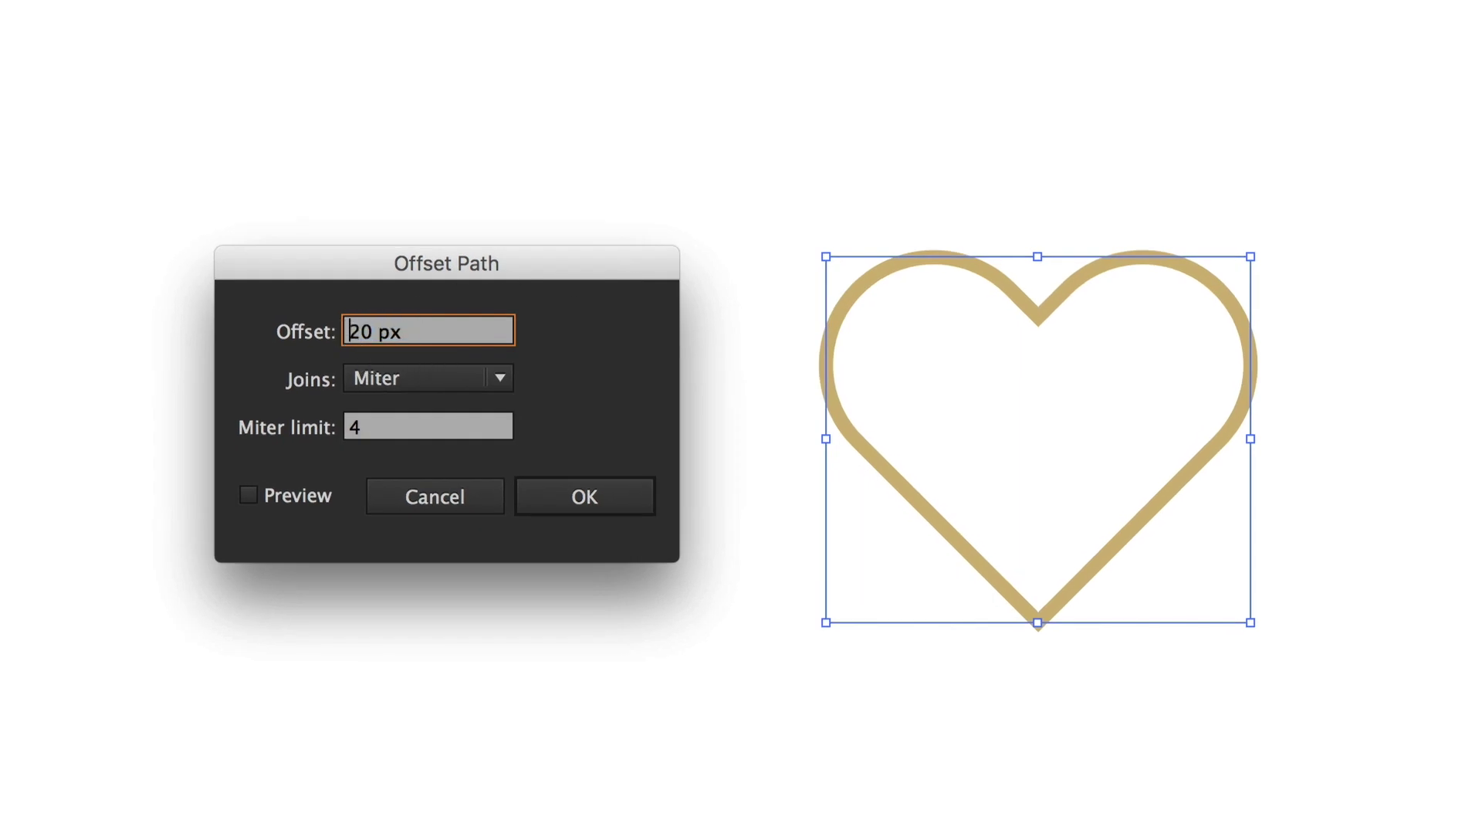
pyautogui.click(392, 423)
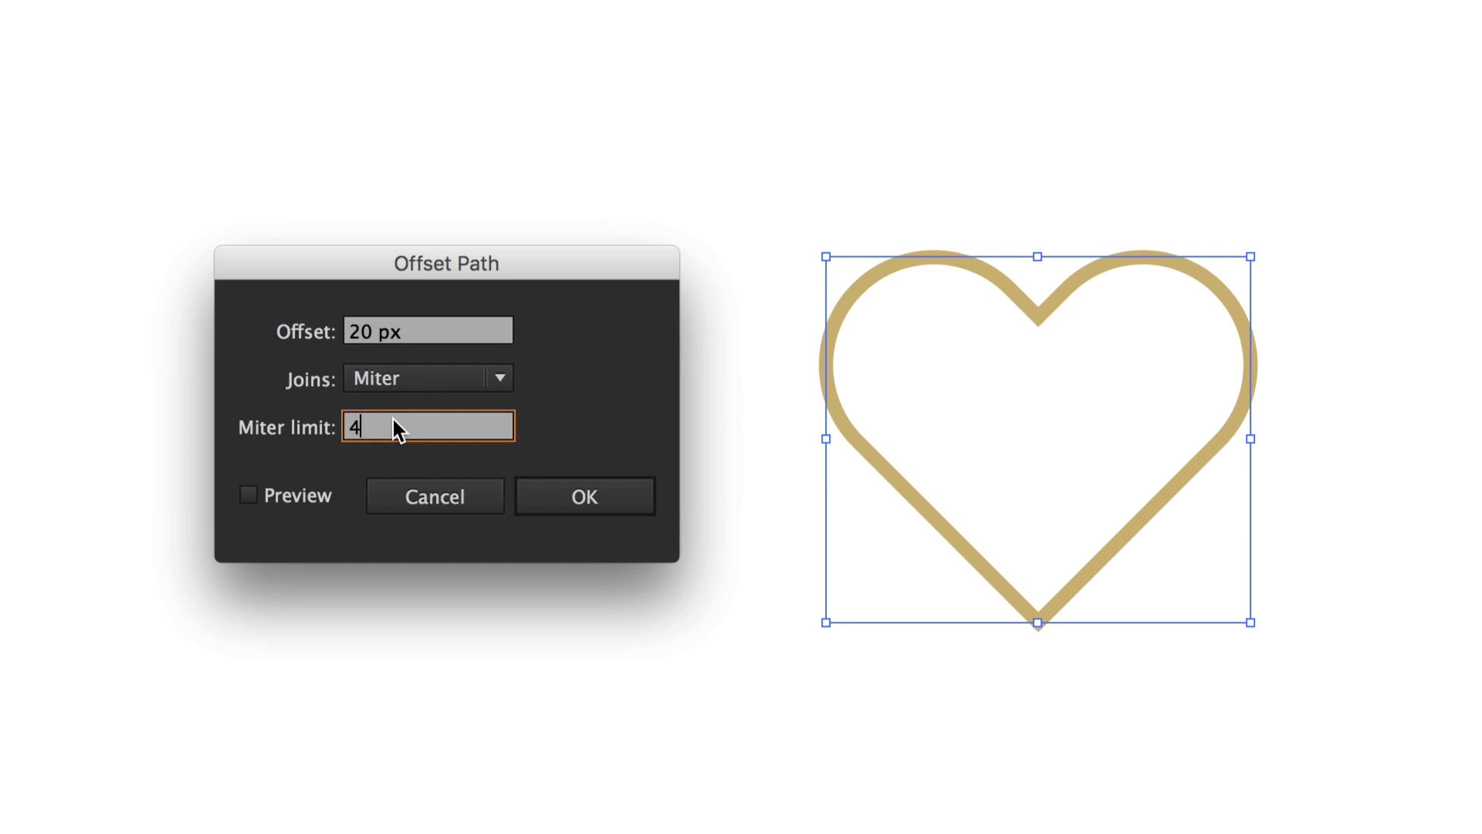
pyautogui.click(247, 496)
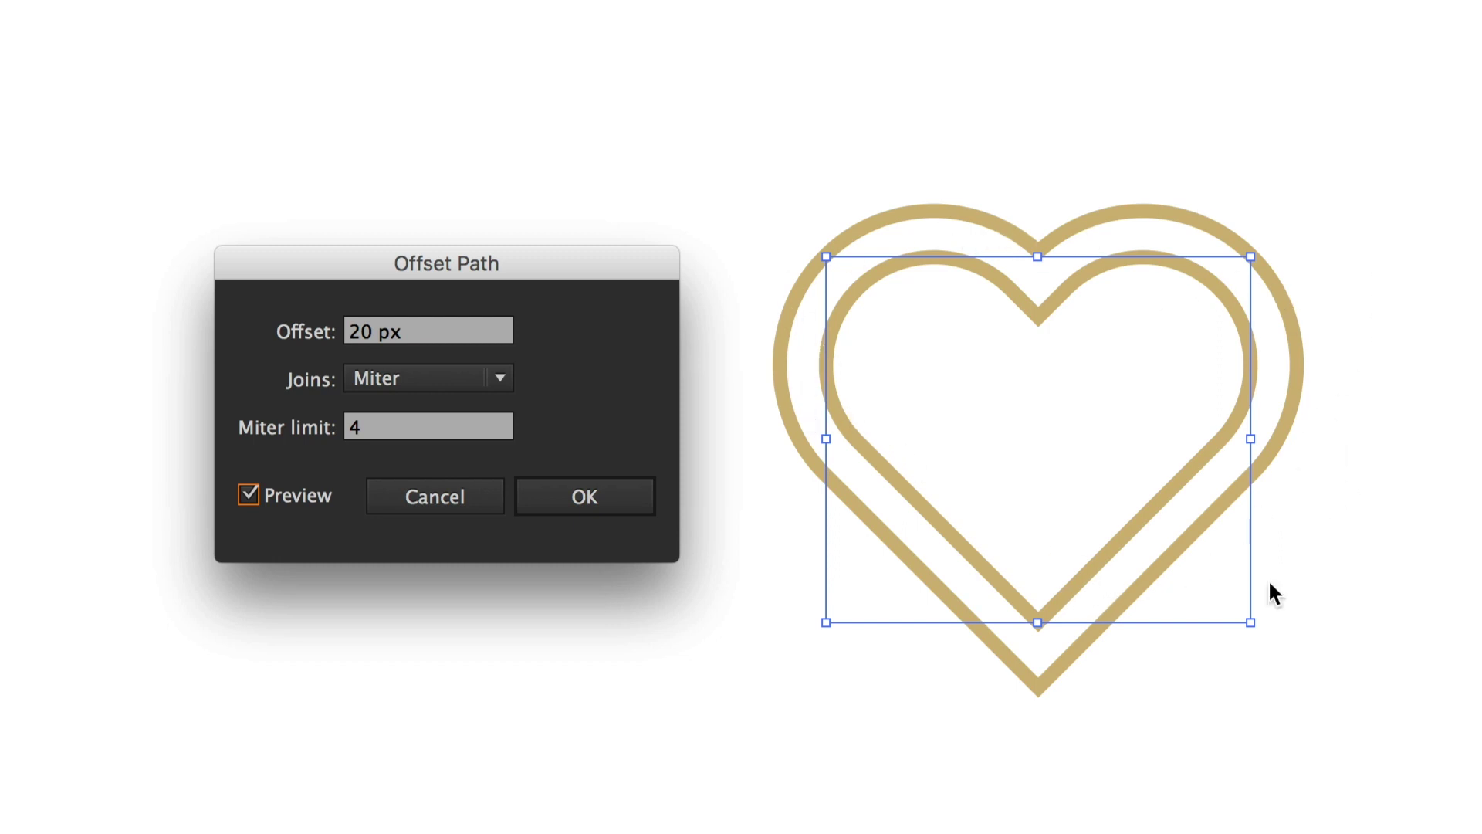
pyautogui.click(603, 506)
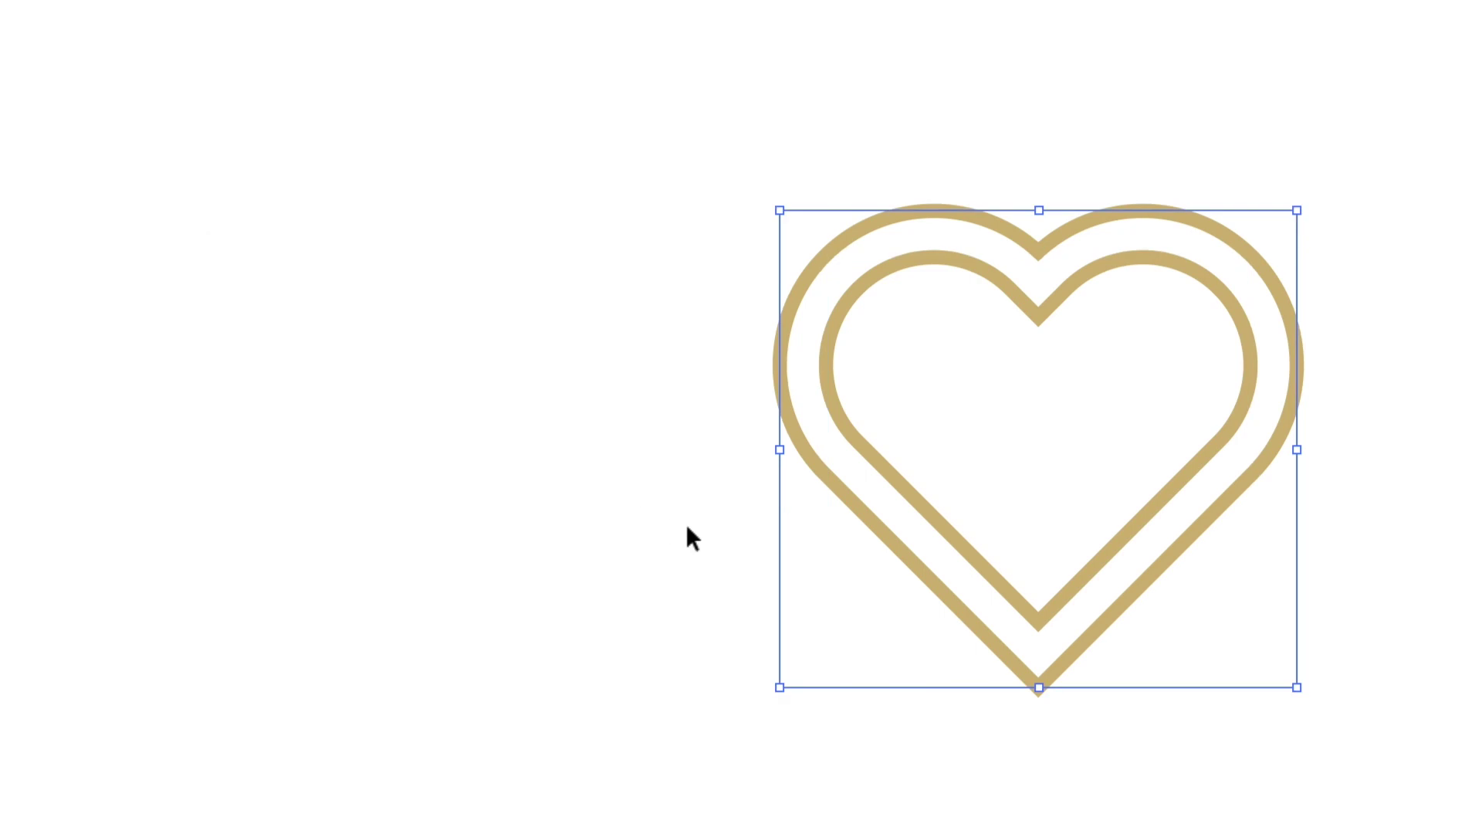
# Step: Try moving the outer heart down and away from the inner one, and undo the move
pyautogui.moveTo(914, 563); pyautogui.dragTo(867, 608)
pyautogui.hotkey('ctrl', 'z')
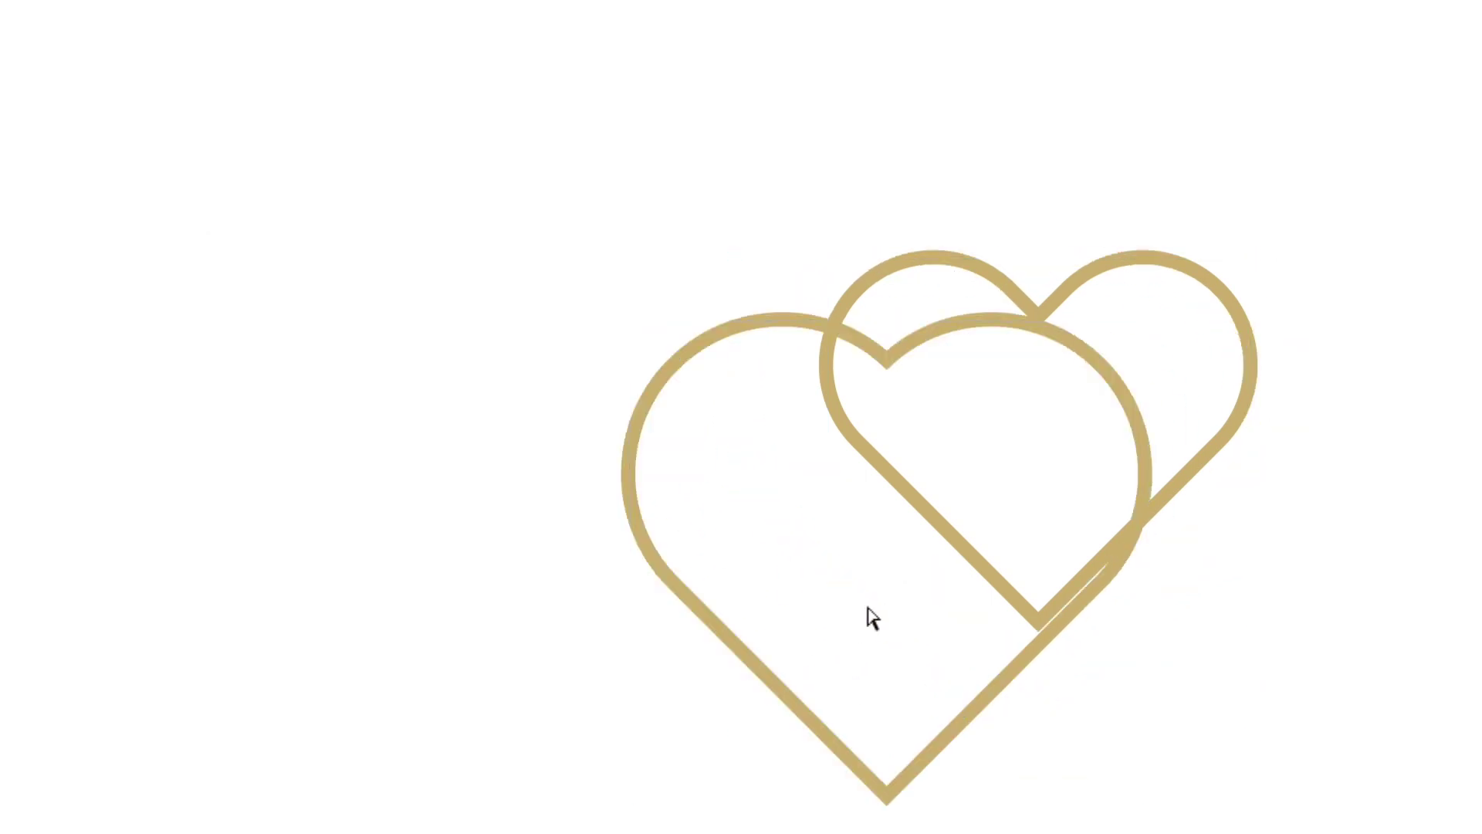
pyautogui.hotkey('ctrl', 'z')
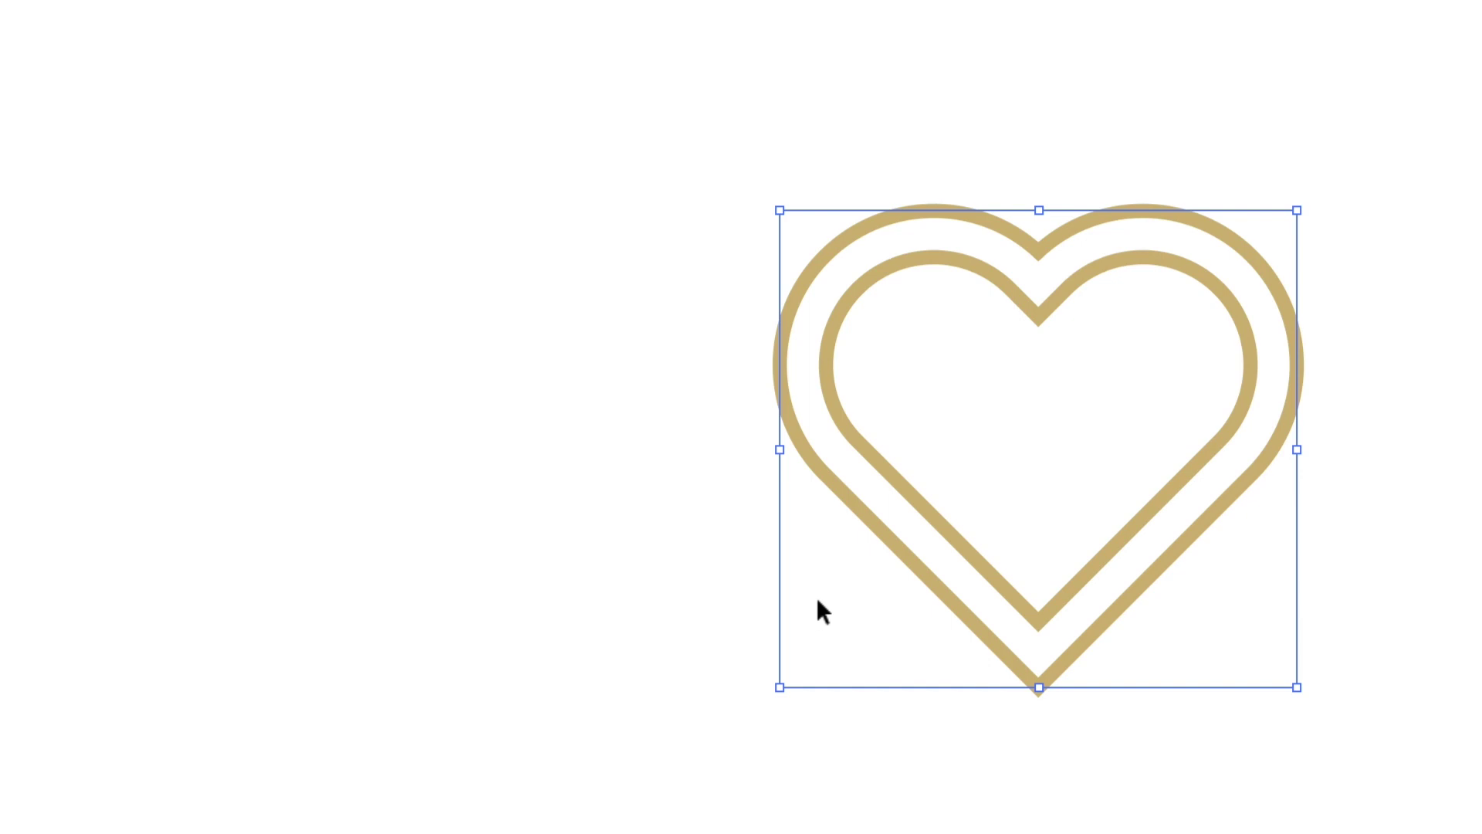
# Step: Swap the outer heart's fill and stroke back and forth, and restore its outline by sampling the inner heart with the Eyedropper
pyautogui.hotkey('shift', 'x')
pyautogui.hotkey('shift', 'x')
pyautogui.hotkey('shift', 'x')
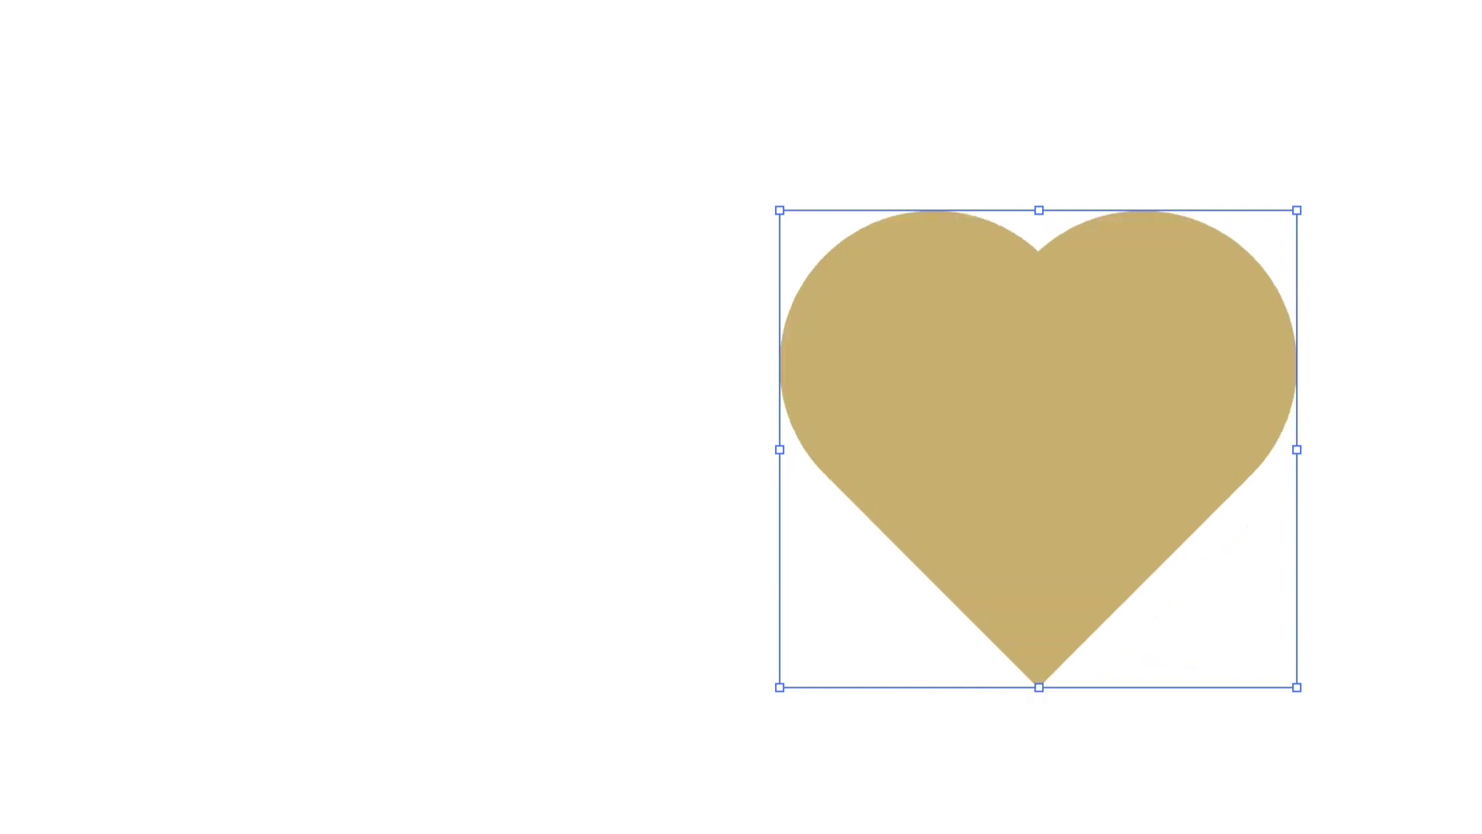
pyautogui.hotkey('shift', 'x')
pyautogui.click(525, 569)
pyautogui.press('i')
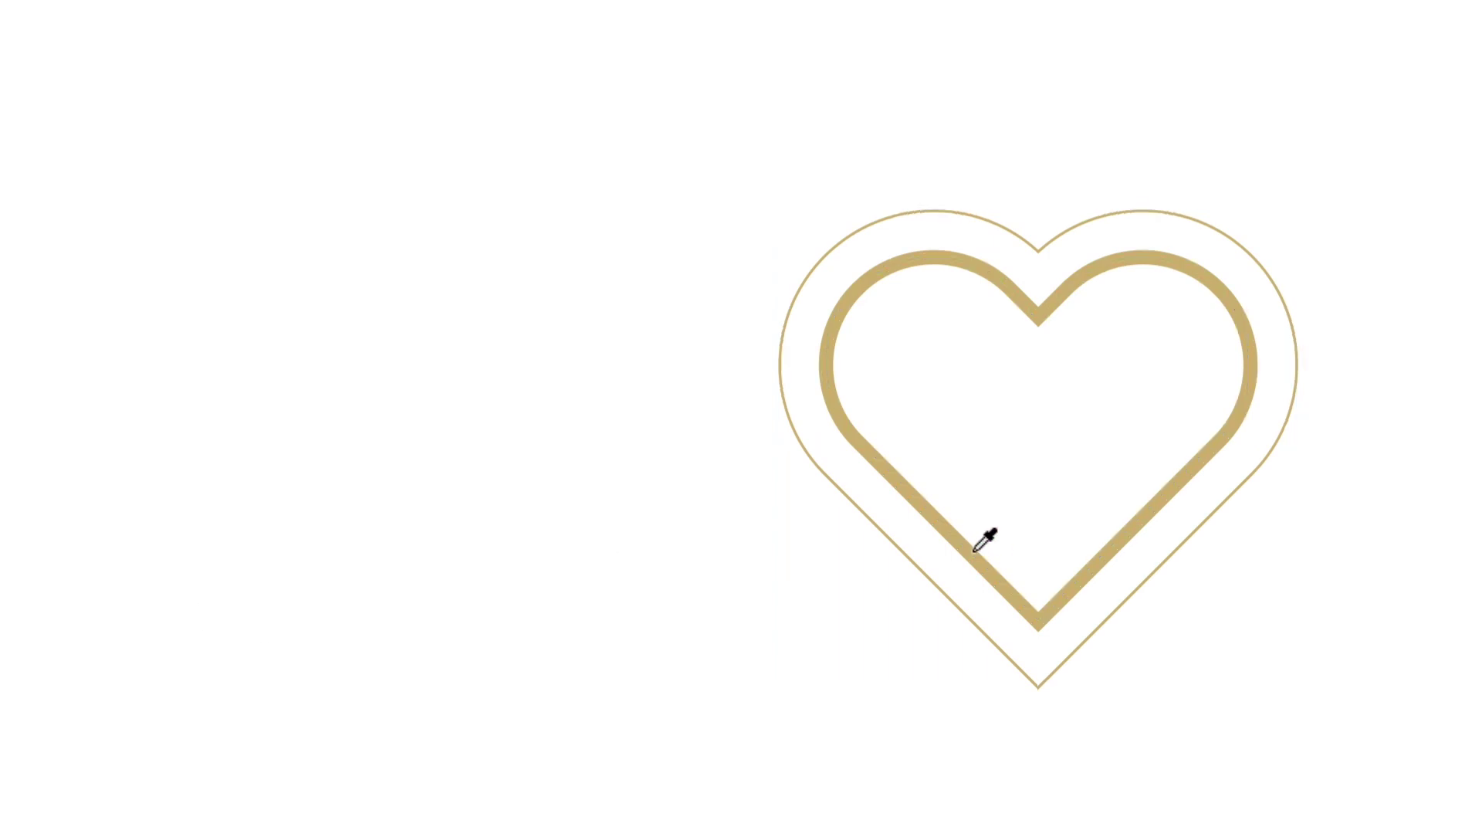
pyautogui.click(969, 555)
pyautogui.press('v')
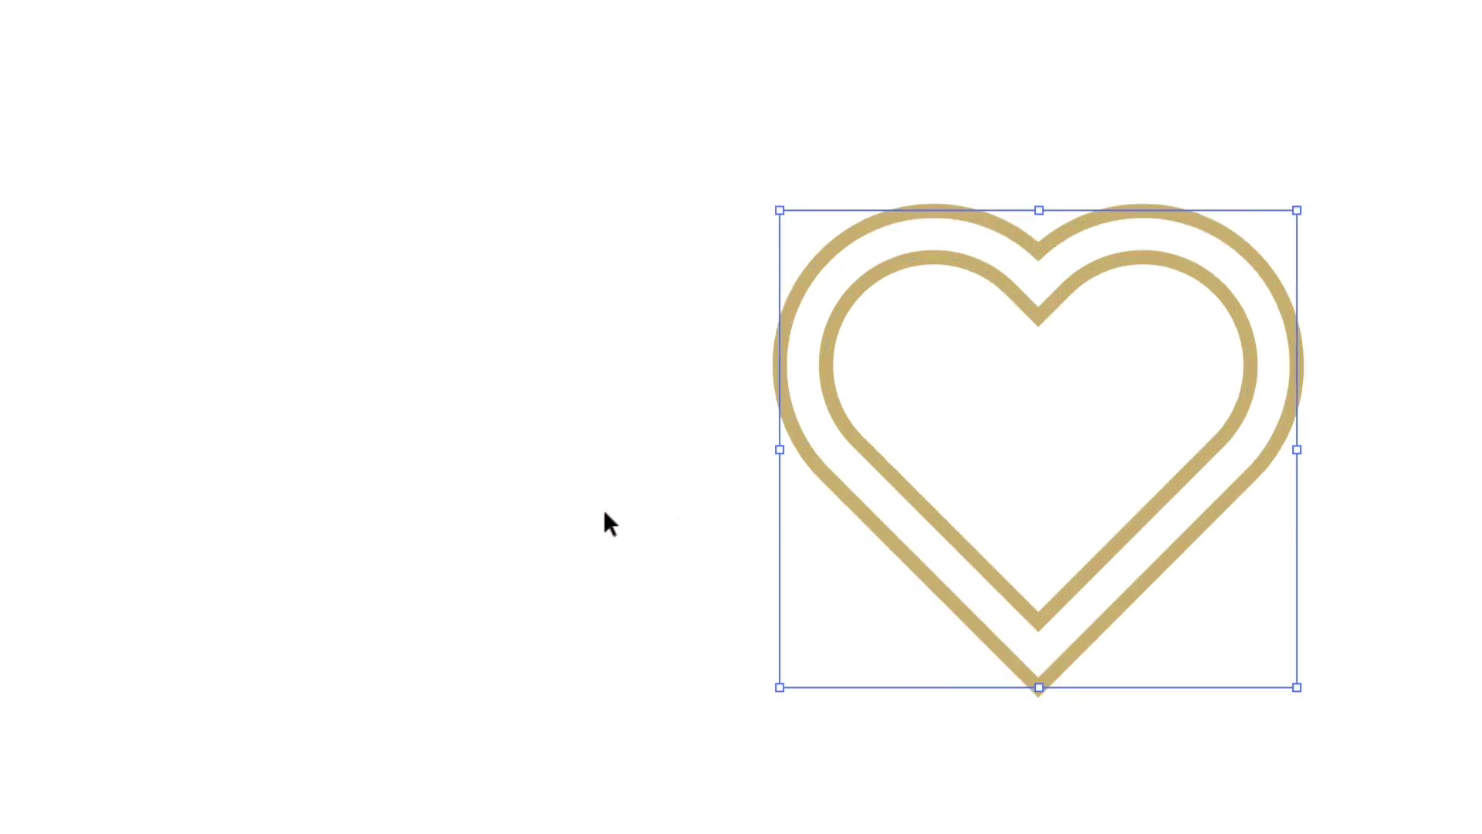
pyautogui.click(604, 509)
# Step: Offset the inner heart's path inward by -20 px with Miter joins and a miter limit of 4, using the preview
pyautogui.click(967, 545)
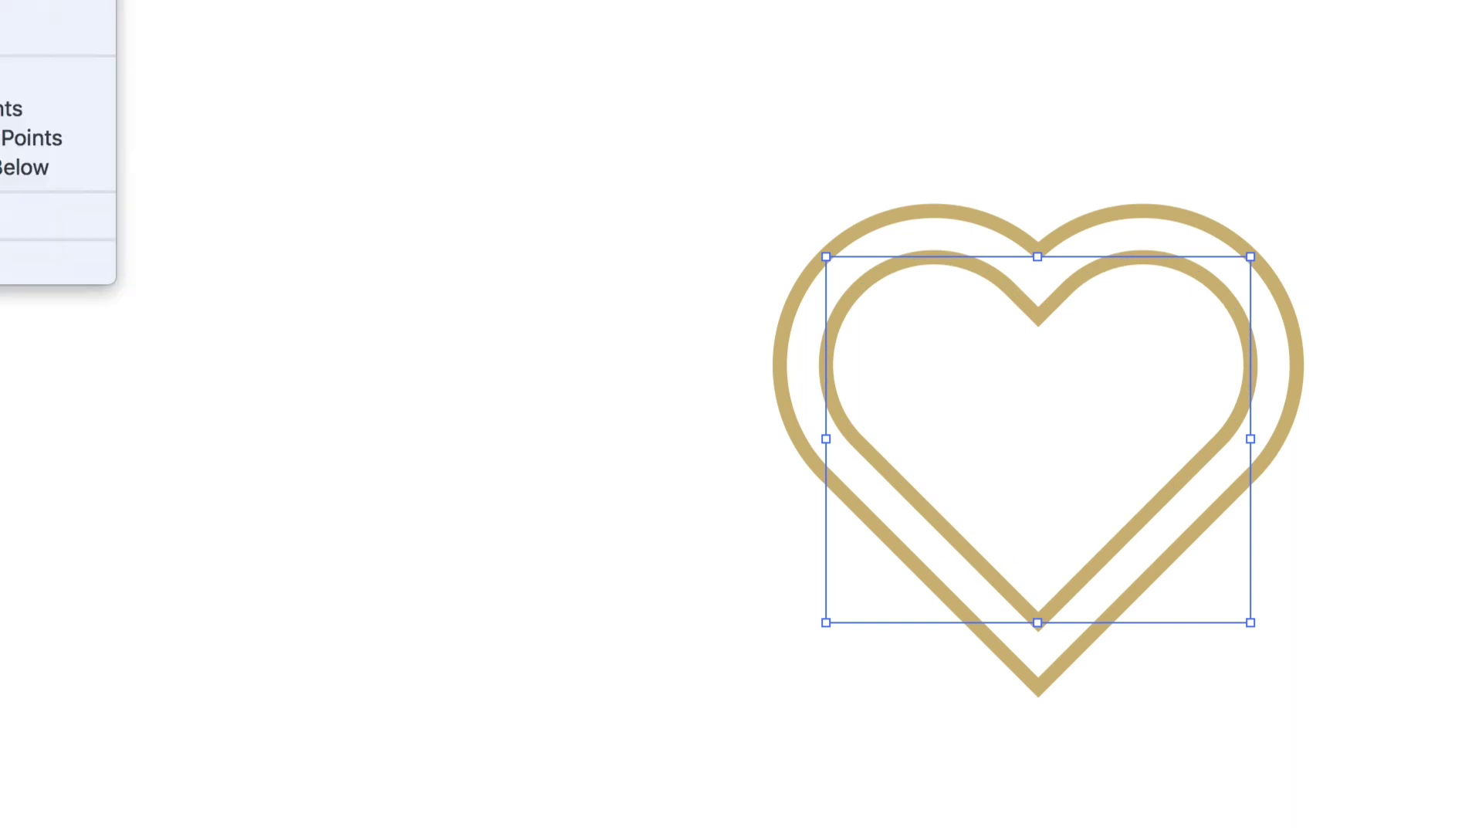
pyautogui.click(15, 31)
pyautogui.click(351, 332)
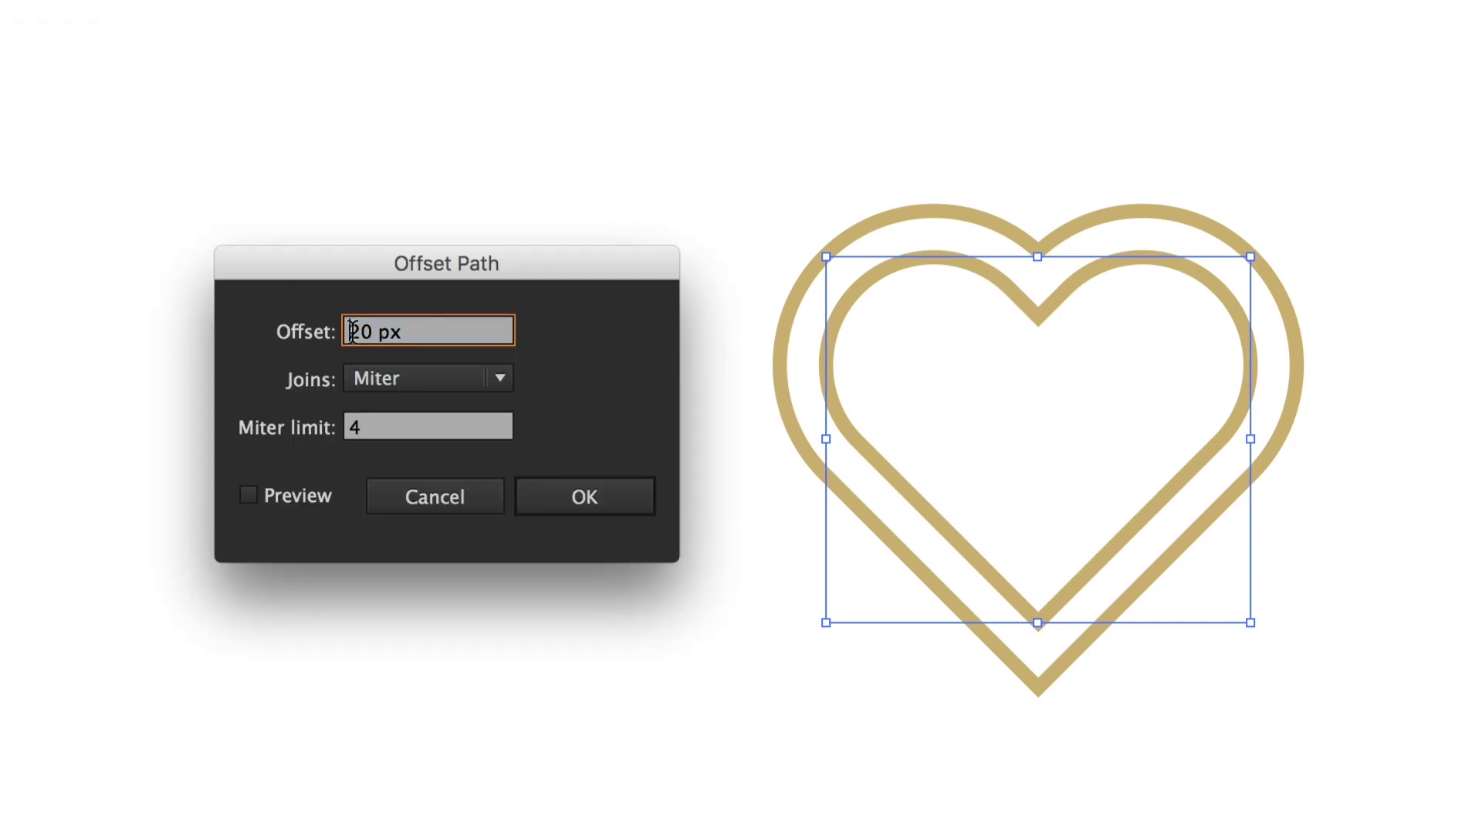
pyautogui.write('-')
pyautogui.click(248, 495)
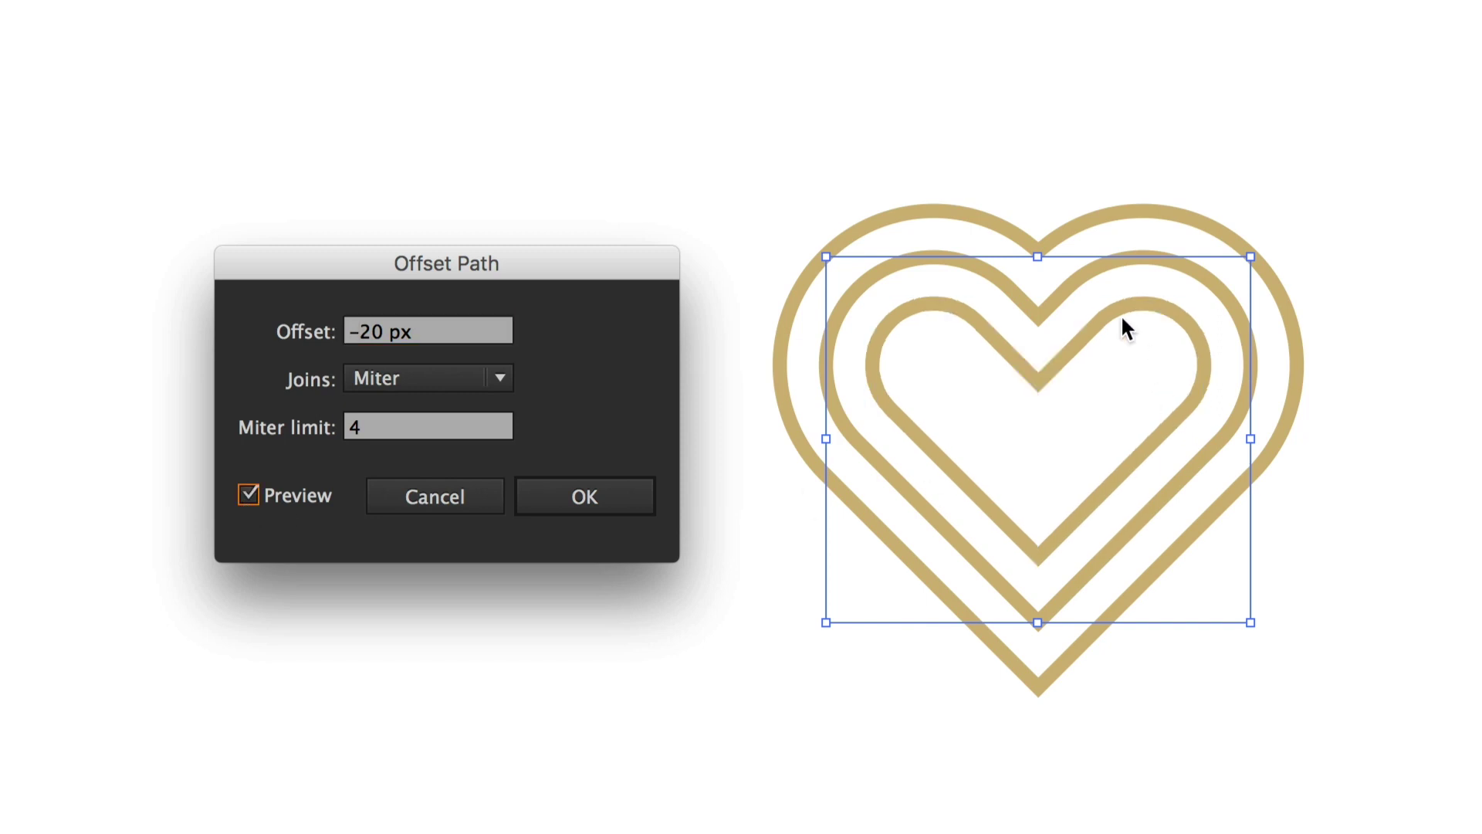
pyautogui.click(570, 508)
# Step: Delete the outermost heart outline, keeping the two inner ones
pyautogui.click(745, 406)
pyautogui.press('Delete')
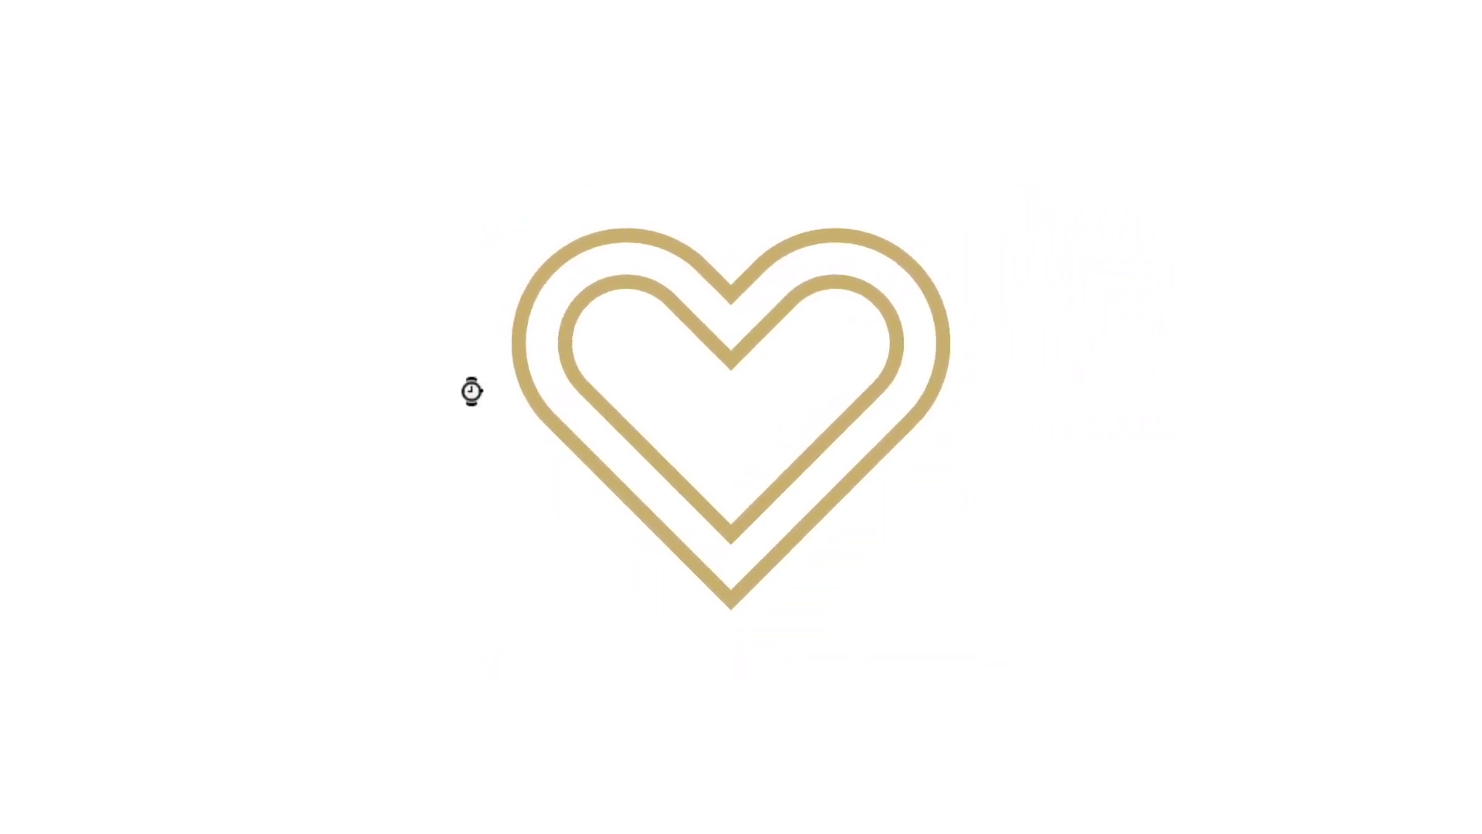
pyautogui.click(686, 313)
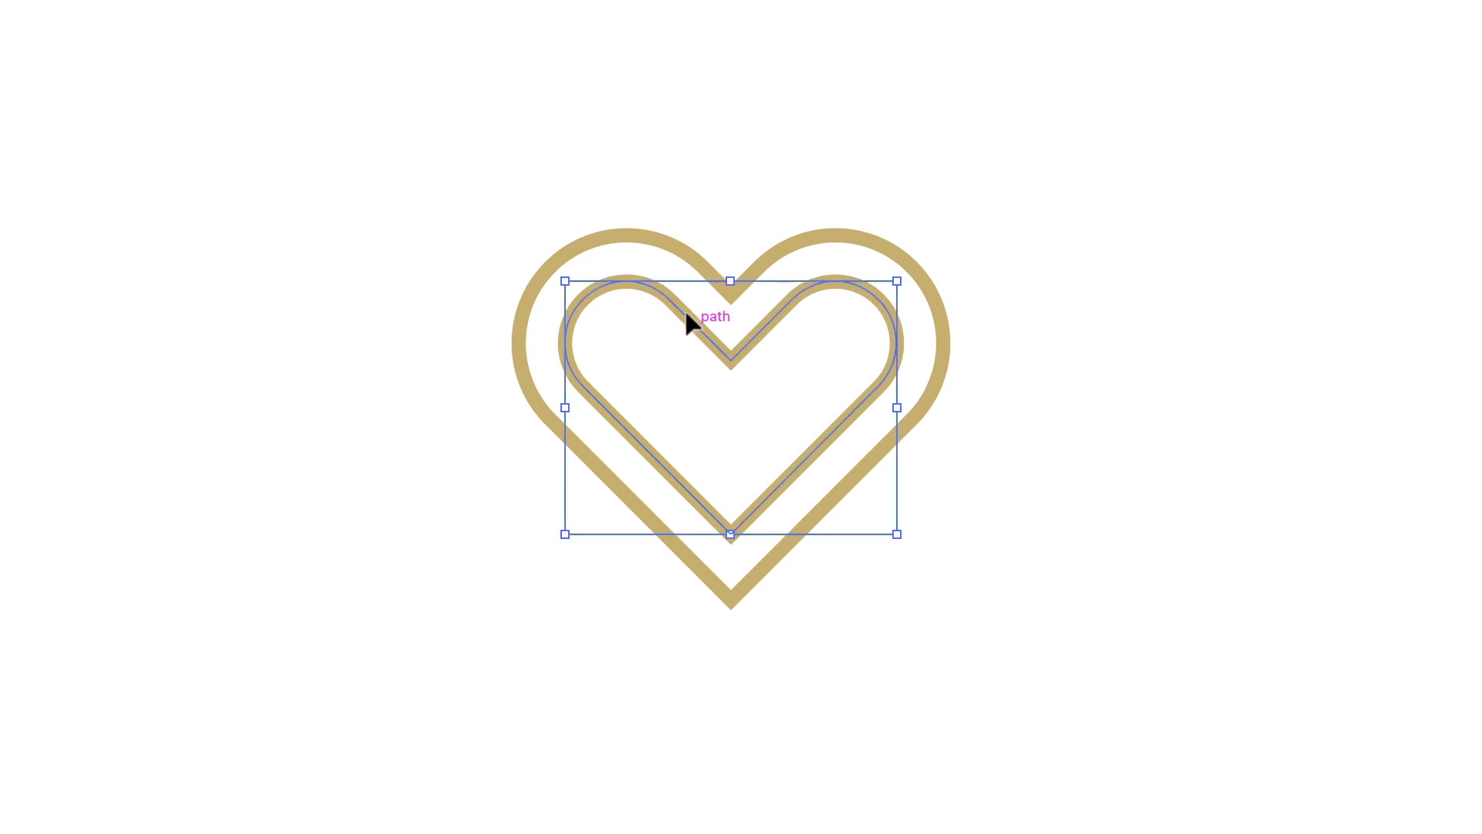
pyautogui.click(560, 384)
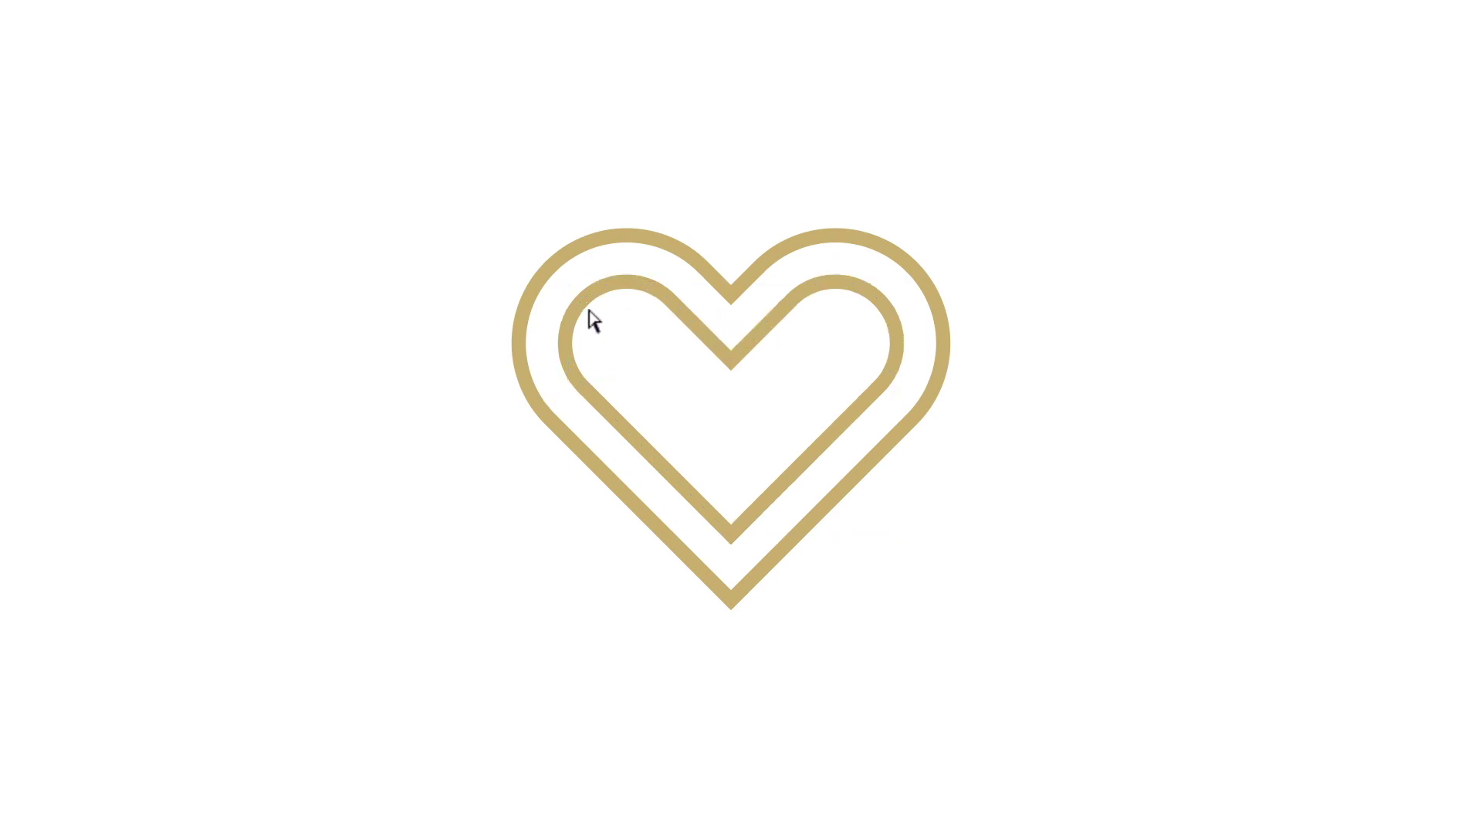
# Step: Isolate the inner heart, delete everything except its upper-right arc as a highlight, and leave isolation
pyautogui.click(587, 284)
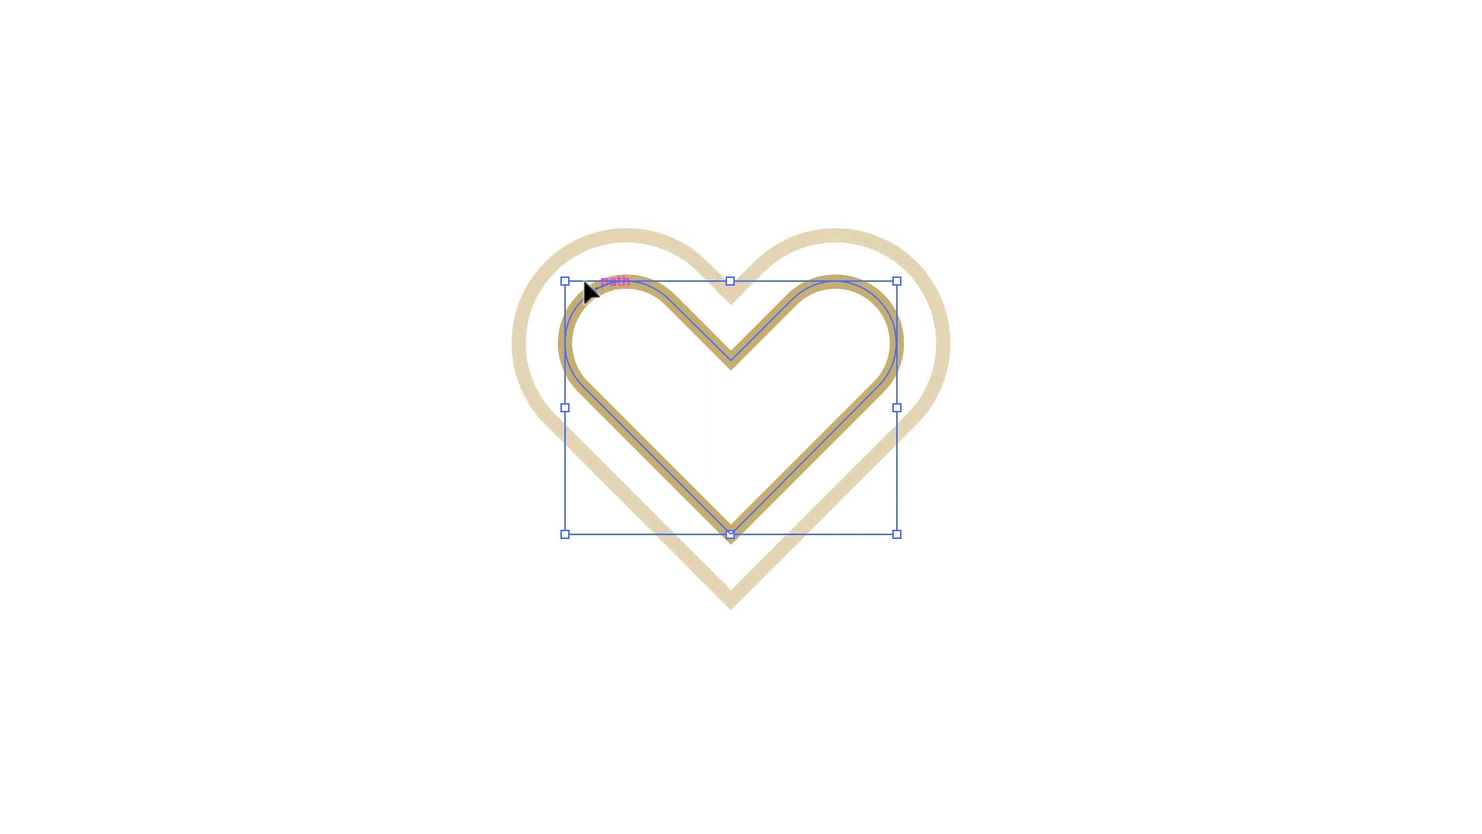
pyautogui.press('a')
pyautogui.moveTo(538, 183); pyautogui.dragTo(762, 683)
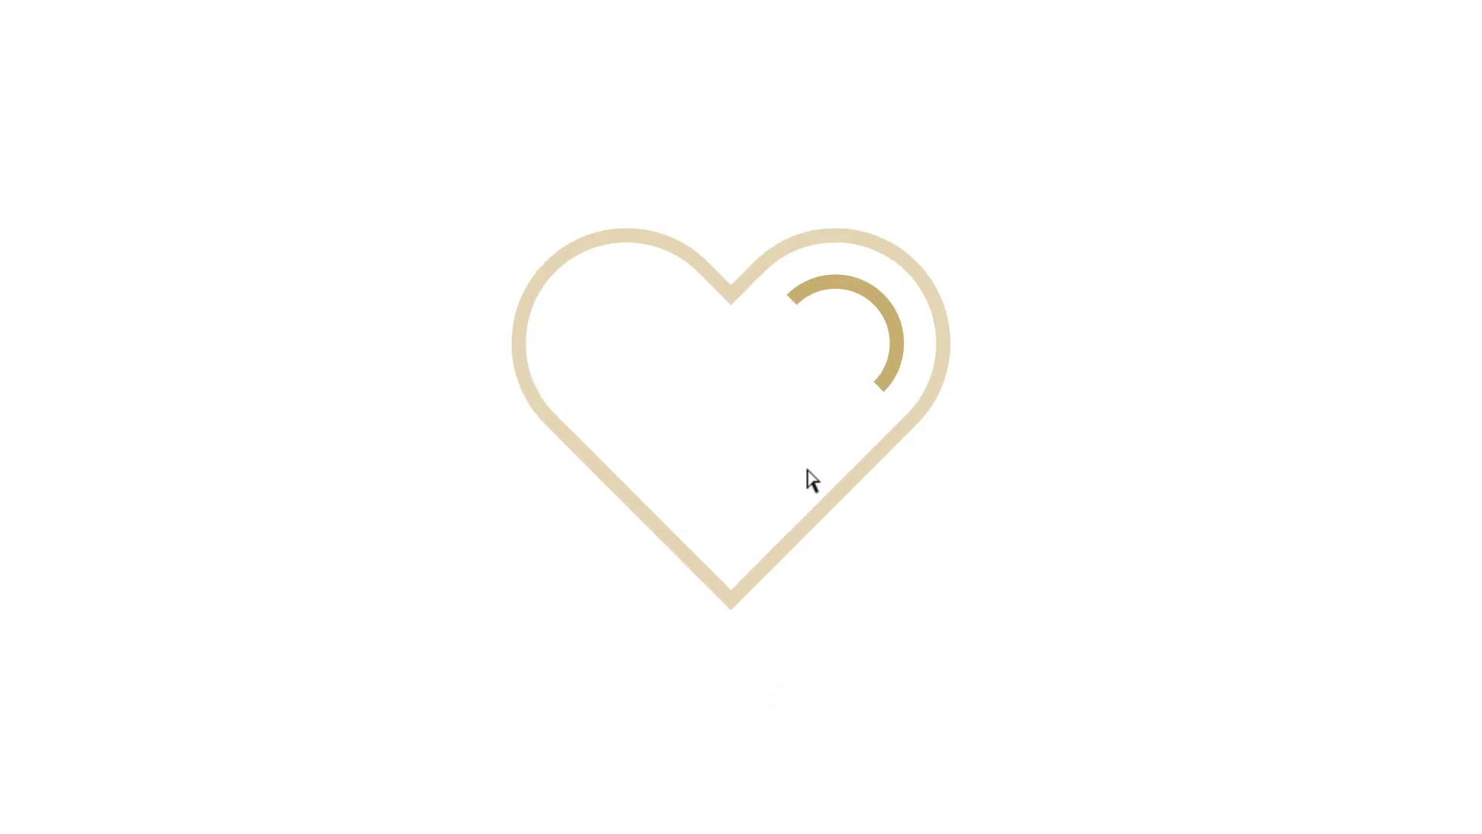
pyautogui.press('v')
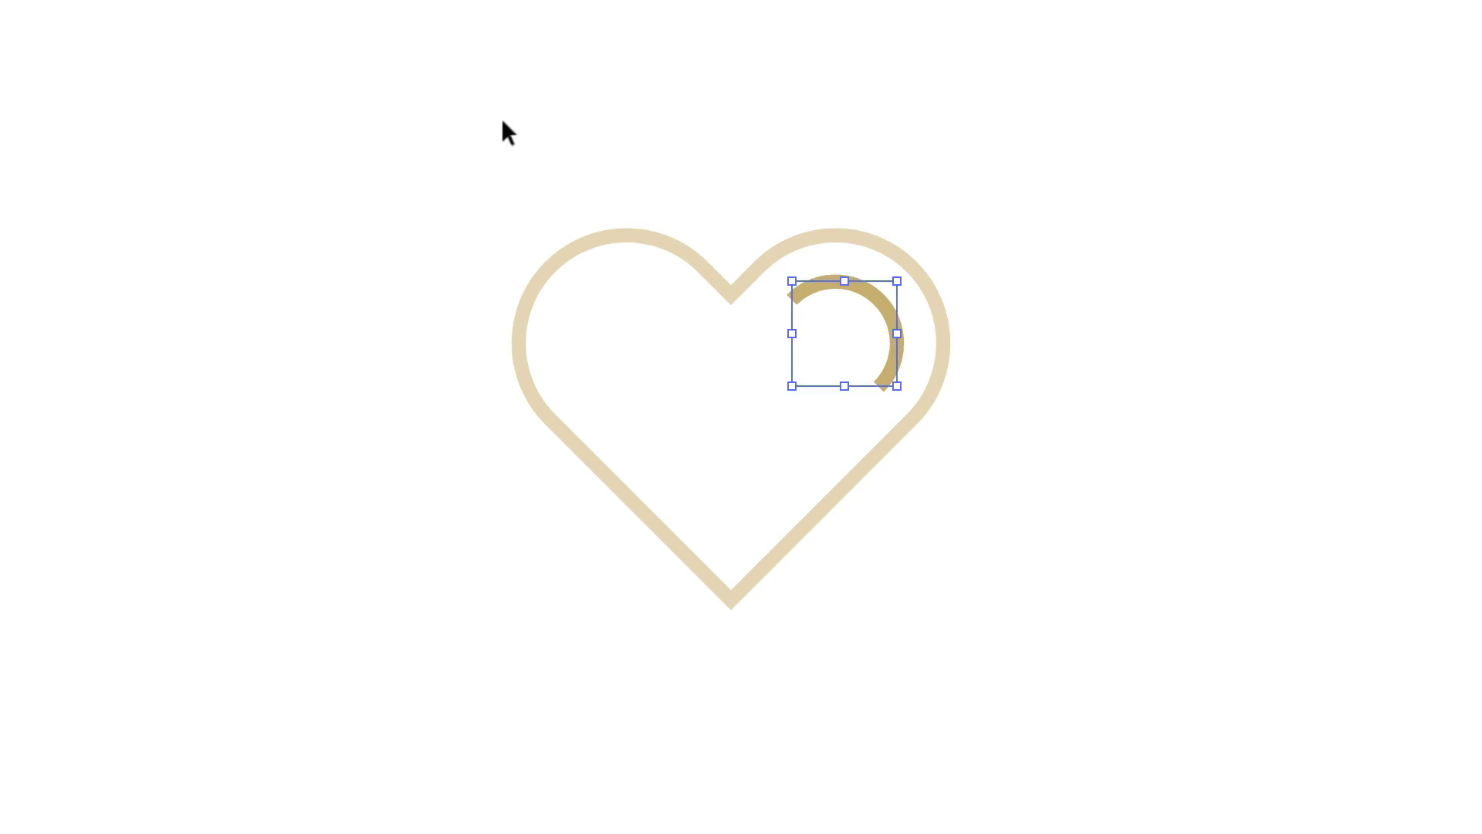
pyautogui.doubleClick(503, 121)
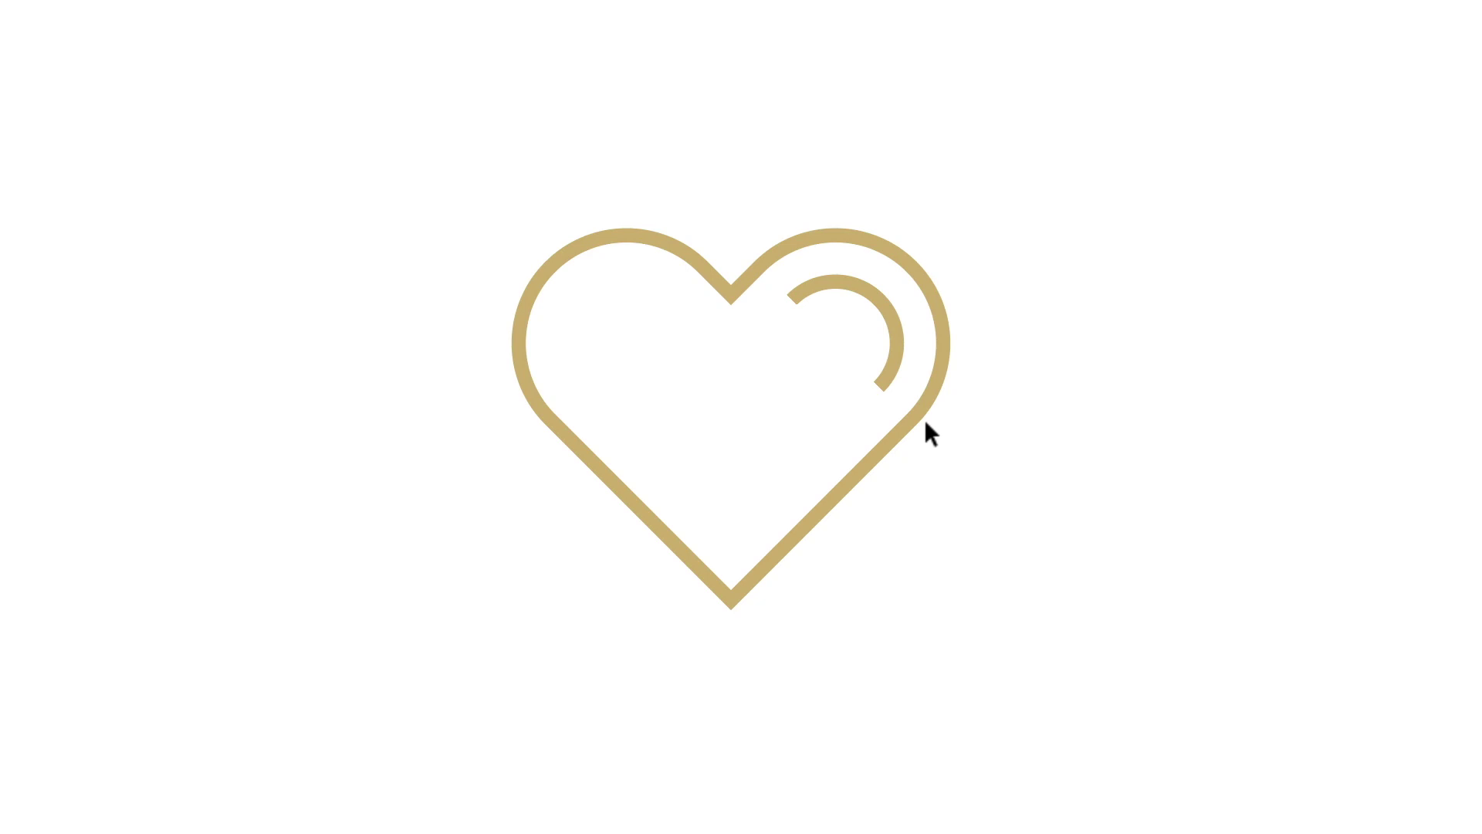
# Step: Try placing a copy of the grey heart between the two large hearts and nudging it upward in large increments
pyautogui.moveTo(757, 487); pyautogui.dragTo(777, 463)
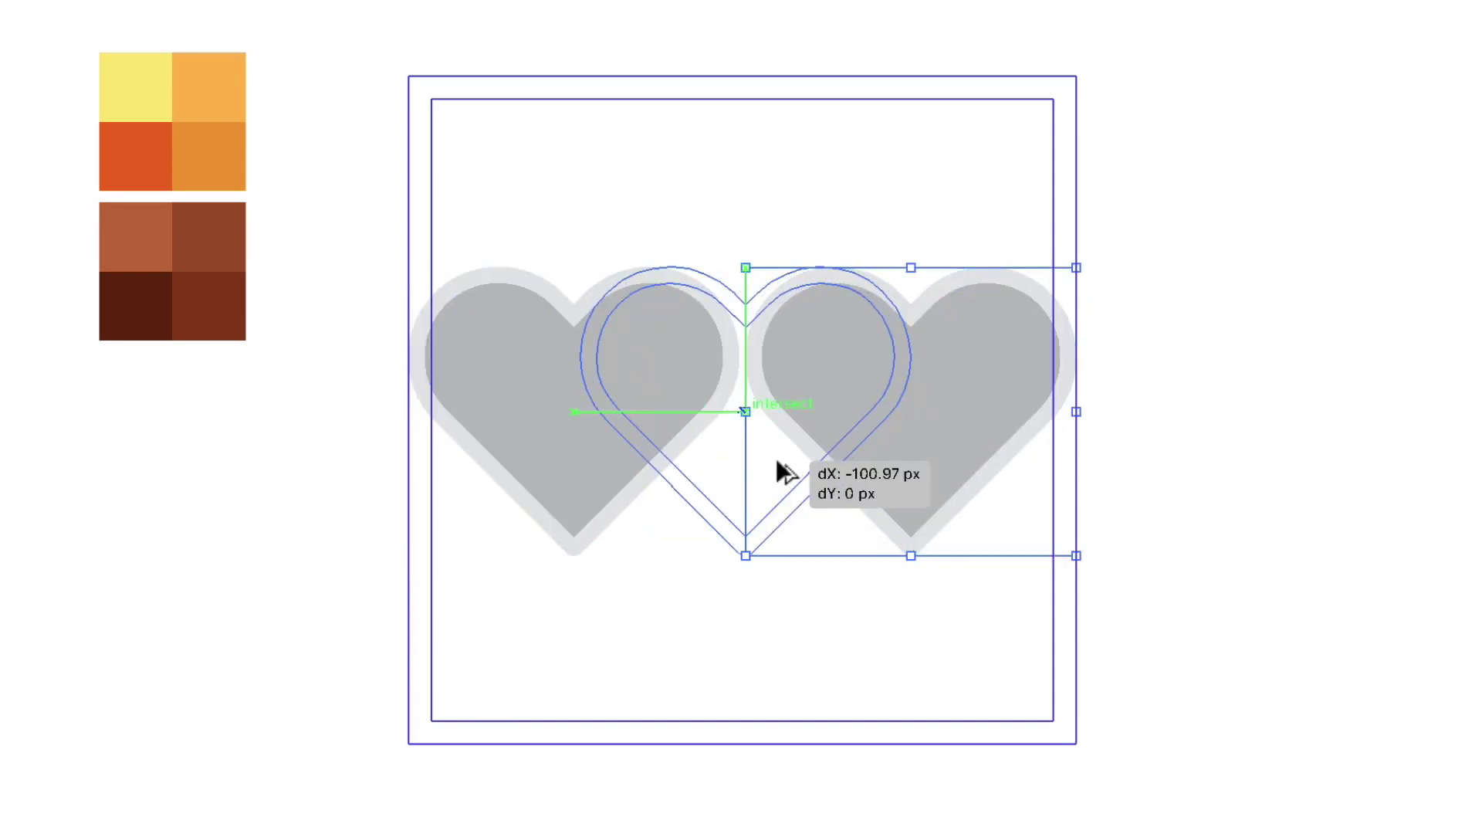
pyautogui.click(1006, 165)
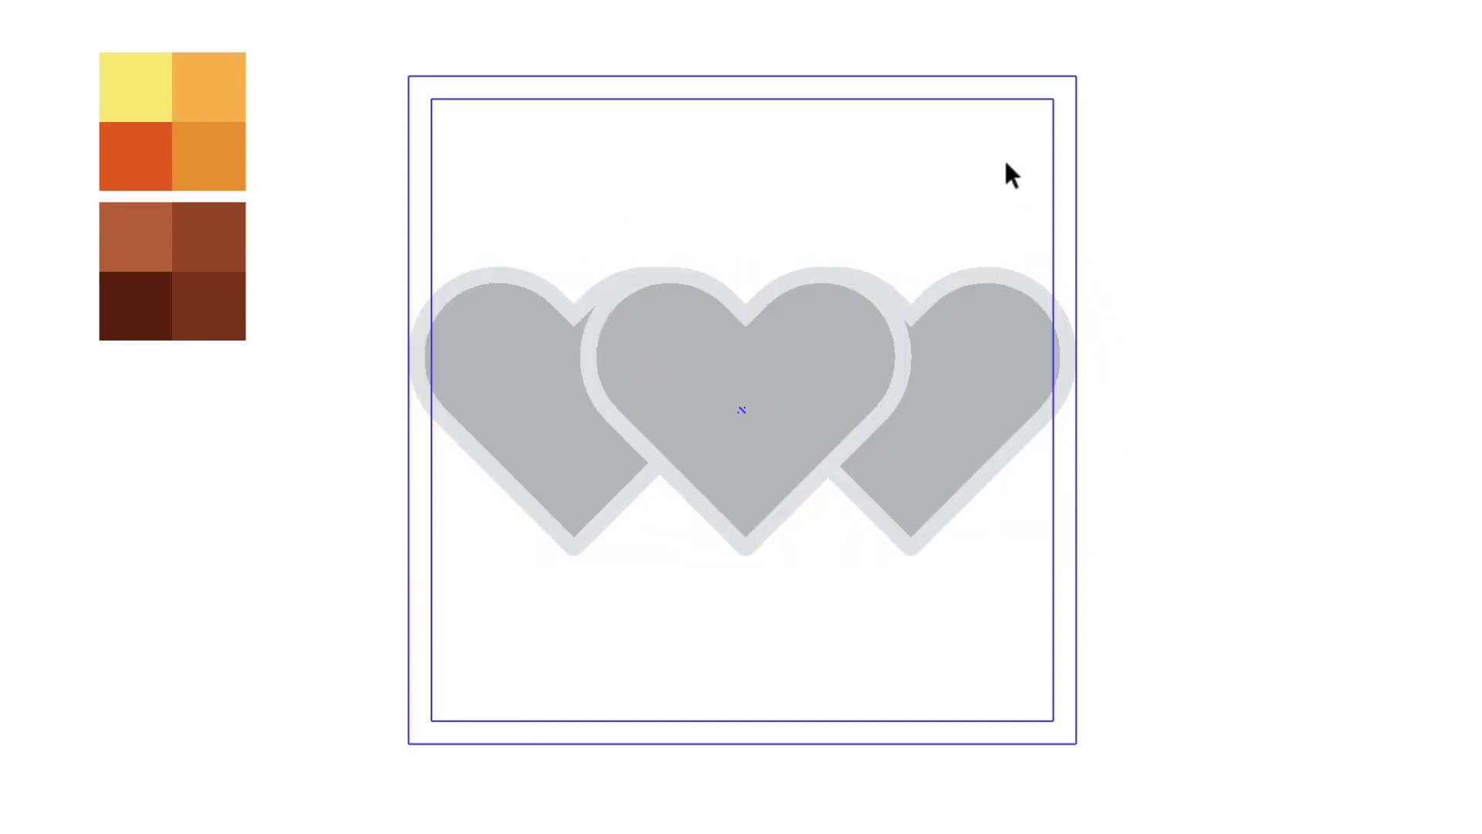
pyautogui.click(858, 375)
pyautogui.keyDown('shift'); pyautogui.click(881, 417); pyautogui.keyUp('shift')
pyautogui.hotkey('shift', 'Up')
pyautogui.hotkey('shift', 'Up')
pyautogui.hotkey('shift', 'Up')
pyautogui.hotkey('shift', 'Up')
pyautogui.hotkey('shift', 'Up')
pyautogui.hotkey('shift', 'Up')
pyautogui.hotkey('shift', 'Up')
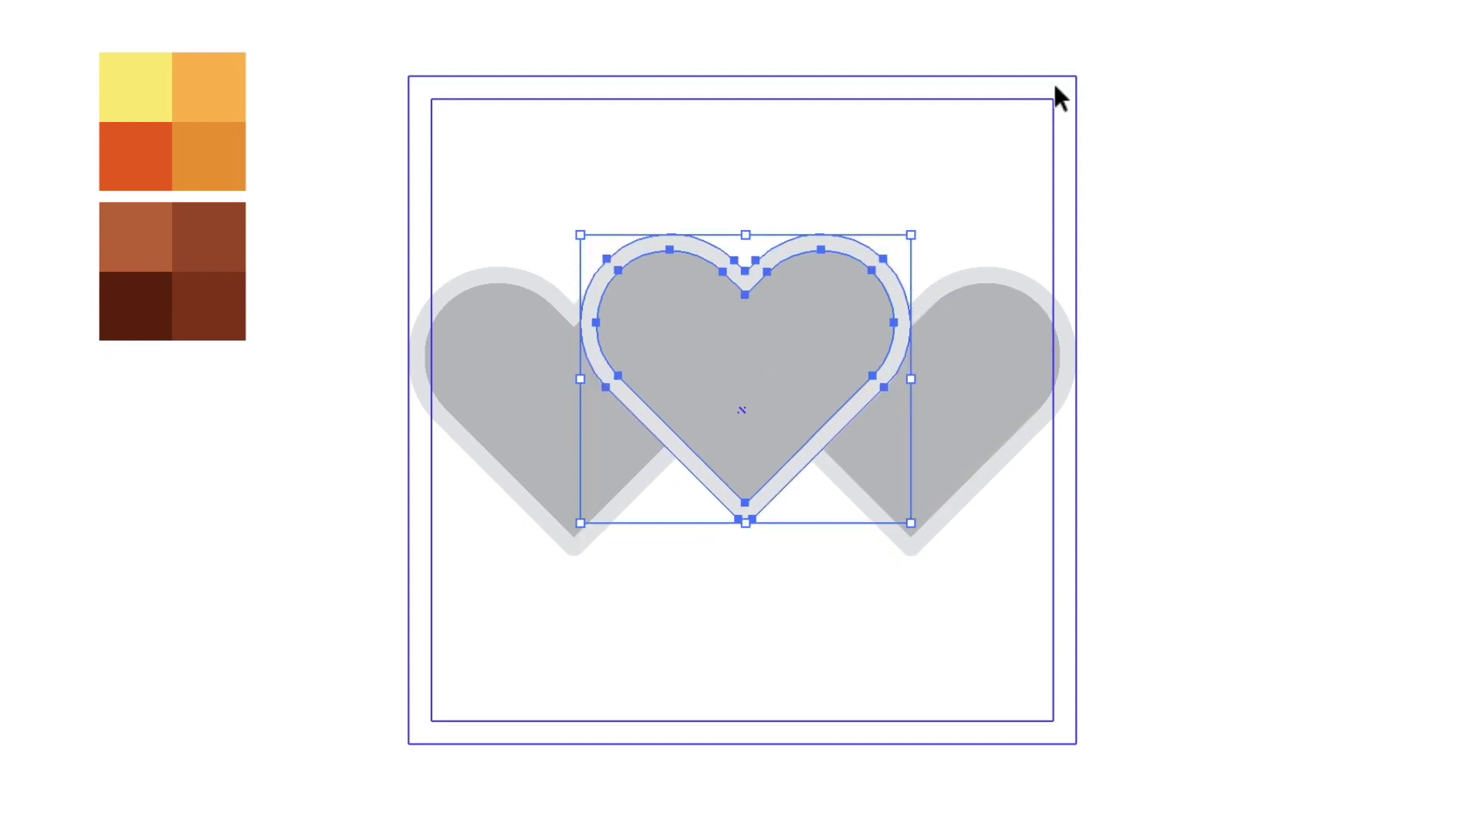
pyautogui.hotkey('shift', 'Up')
pyautogui.hotkey('shift', 'Up')
pyautogui.hotkey('shift', 'Up')
# Step: Undo the upward nudges and the placement of the middle heart copy
pyautogui.press('super+z')
pyautogui.press('super+z')
pyautogui.press('super+z')
pyautogui.press('super+z')
pyautogui.press('super+z')
pyautogui.press('super+z')
pyautogui.press('super+z')
pyautogui.press('super+z')
pyautogui.press('super+z')
pyautogui.press('super+z')
pyautogui.press('super+z')
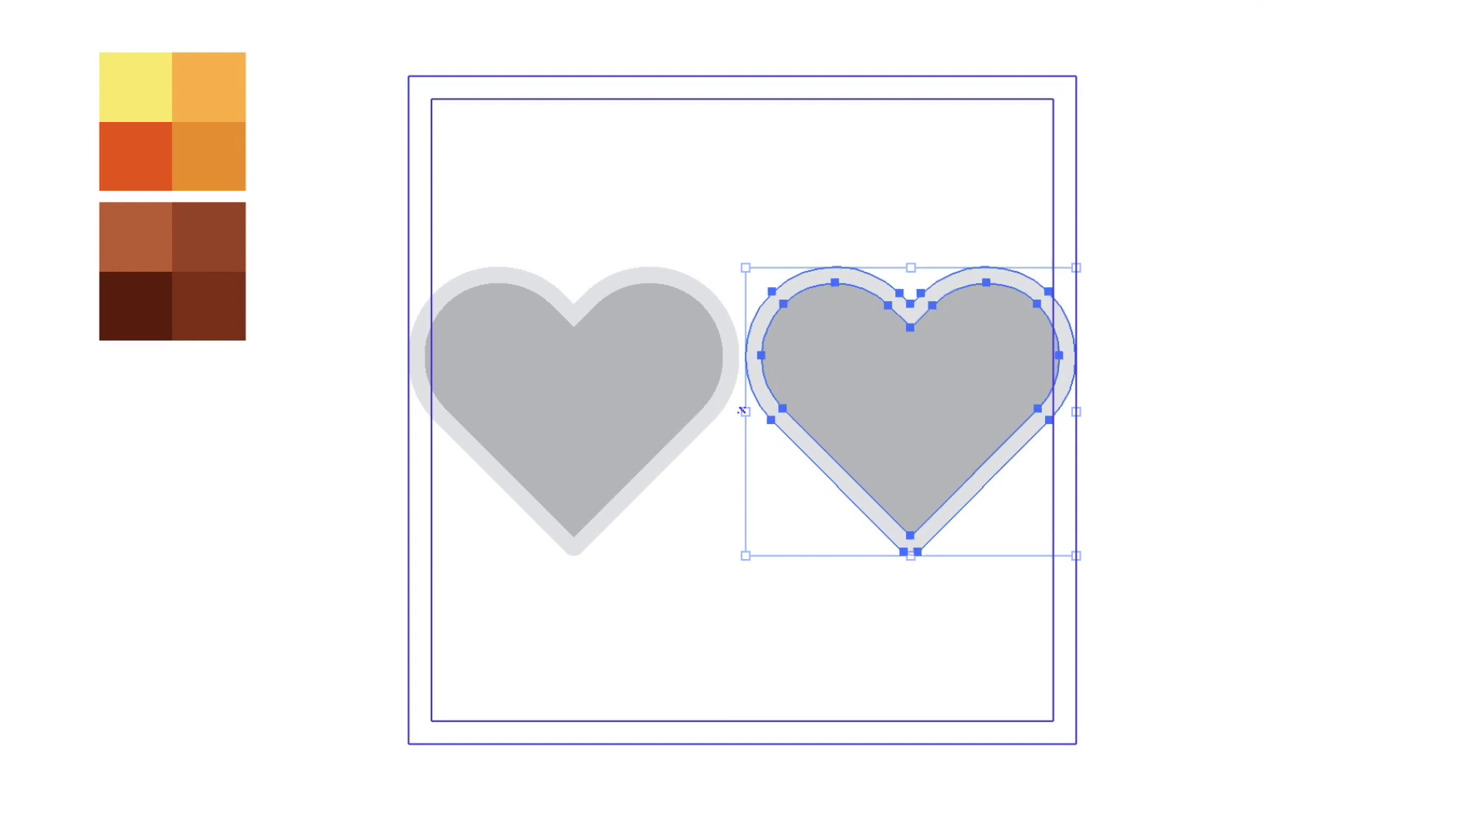
# Step: Go back to the smaller heart size and line up three equal hearts side by side across the outer guides
pyautogui.hotkey('ctrl', 'z')
pyautogui.hotkey('ctrl', 'shift', 'z')
pyautogui.hotkey('ctrl', 'z')
pyautogui.hotkey('ctrl', 'z')
pyautogui.hotkey('ctrl', 'z')
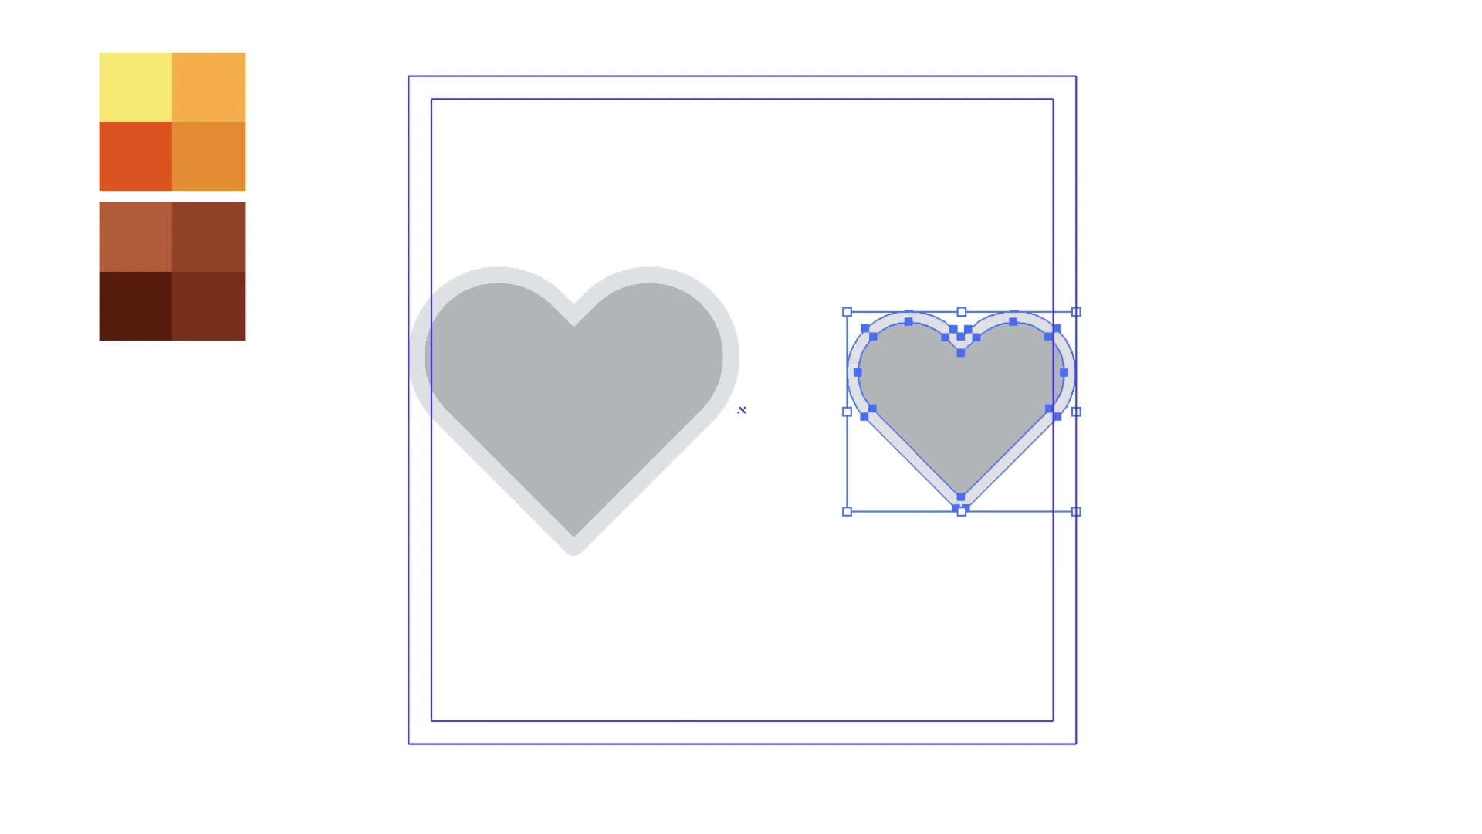
pyautogui.moveTo(953, 475); pyautogui.dragTo(746, 477)
pyautogui.click(1056, 229)
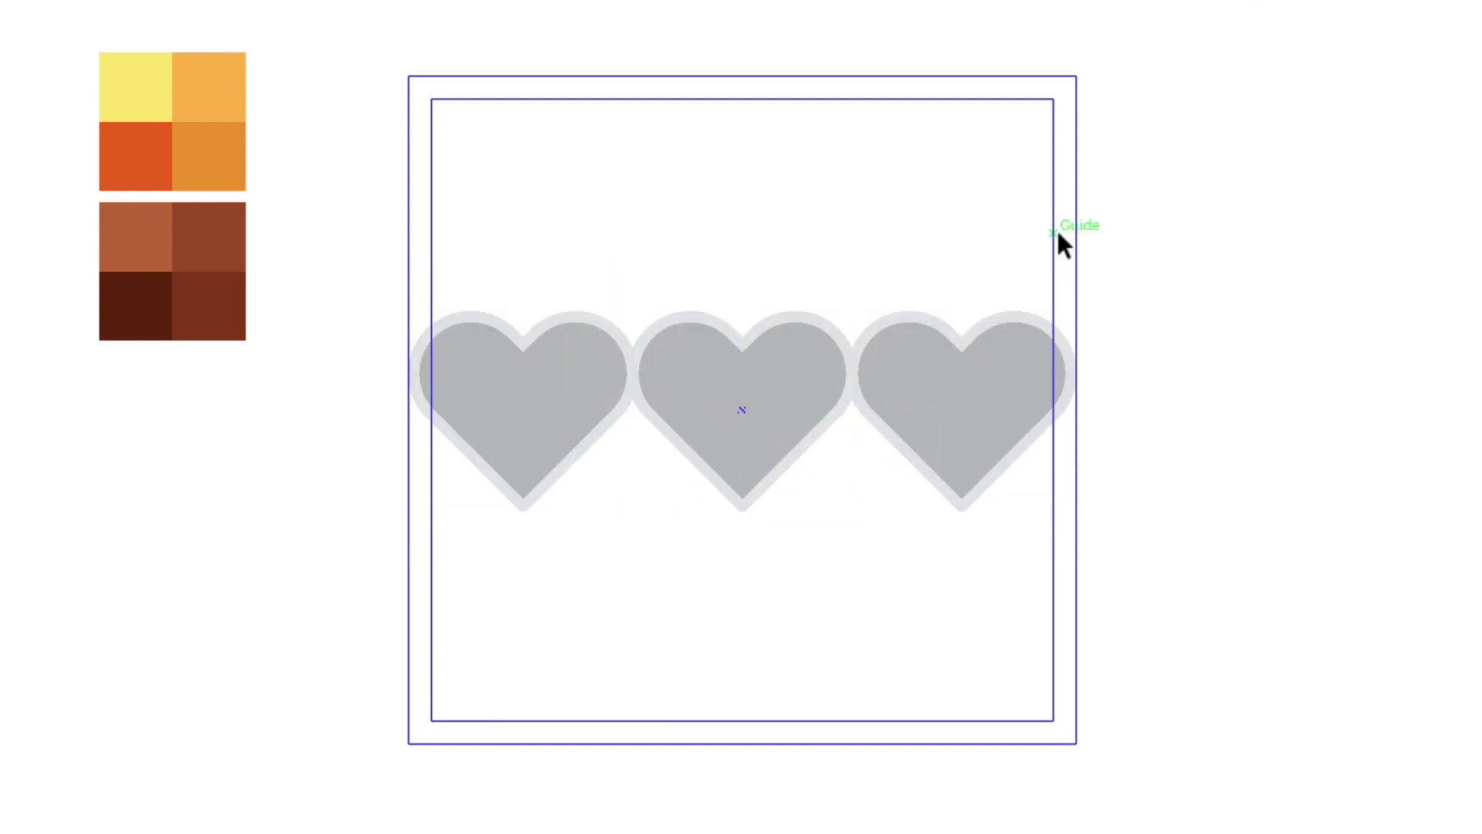
# Step: Fill the three inner hearts by sampling the orange-red palette swatch and shifting the color to deep red cc1d1d
pyautogui.click(556, 400)
pyautogui.keyDown('shift'); pyautogui.click(741, 402); pyautogui.keyUp('shift')
pyautogui.keyDown('shift'); pyautogui.click(926, 410); pyautogui.keyUp('shift')
pyautogui.press('i')
pyautogui.click(135, 154)
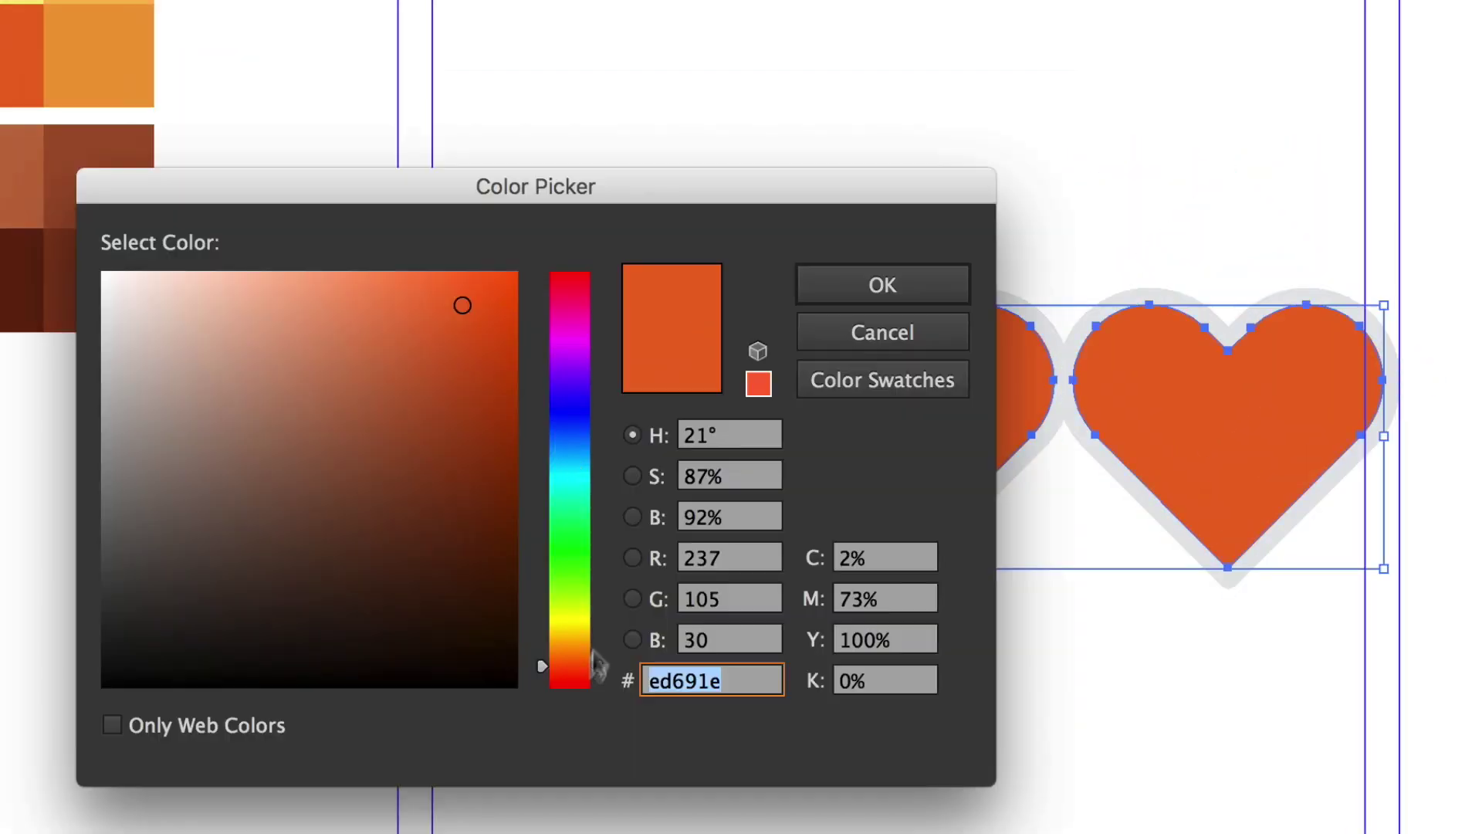
pyautogui.moveTo(599, 662); pyautogui.dragTo(584, 273)
pyautogui.moveTo(447, 349); pyautogui.dragTo(463, 352)
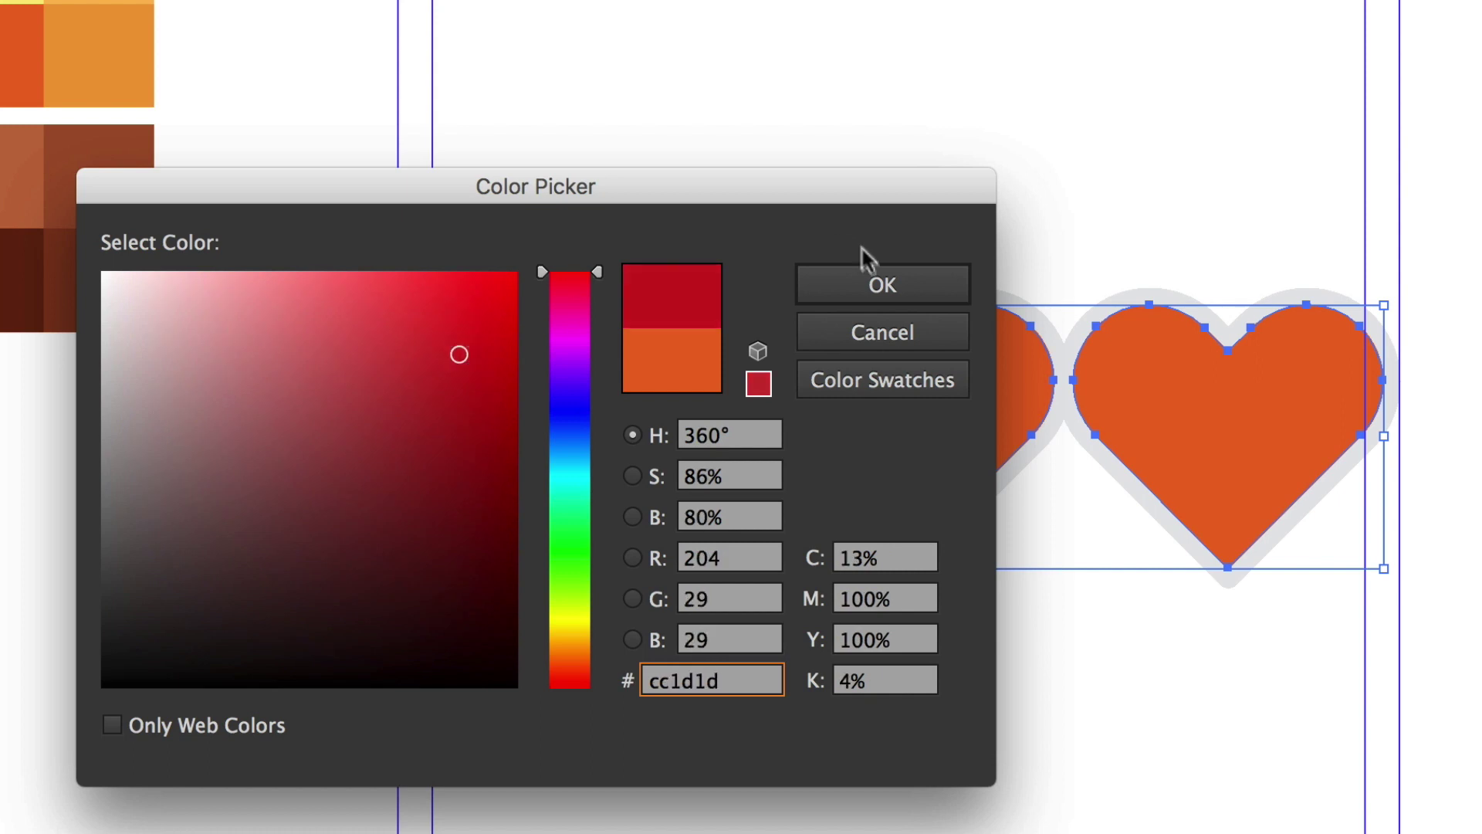
pyautogui.click(864, 285)
# Step: Draw a red rectangle over the lower part of the third heart, shorten it from above, and clip it to the heart shape
pyautogui.press('m')
pyautogui.moveTo(902, 381); pyautogui.dragTo(1229, 587)
pyautogui.moveTo(995, 549); pyautogui.dragTo(998, 548)
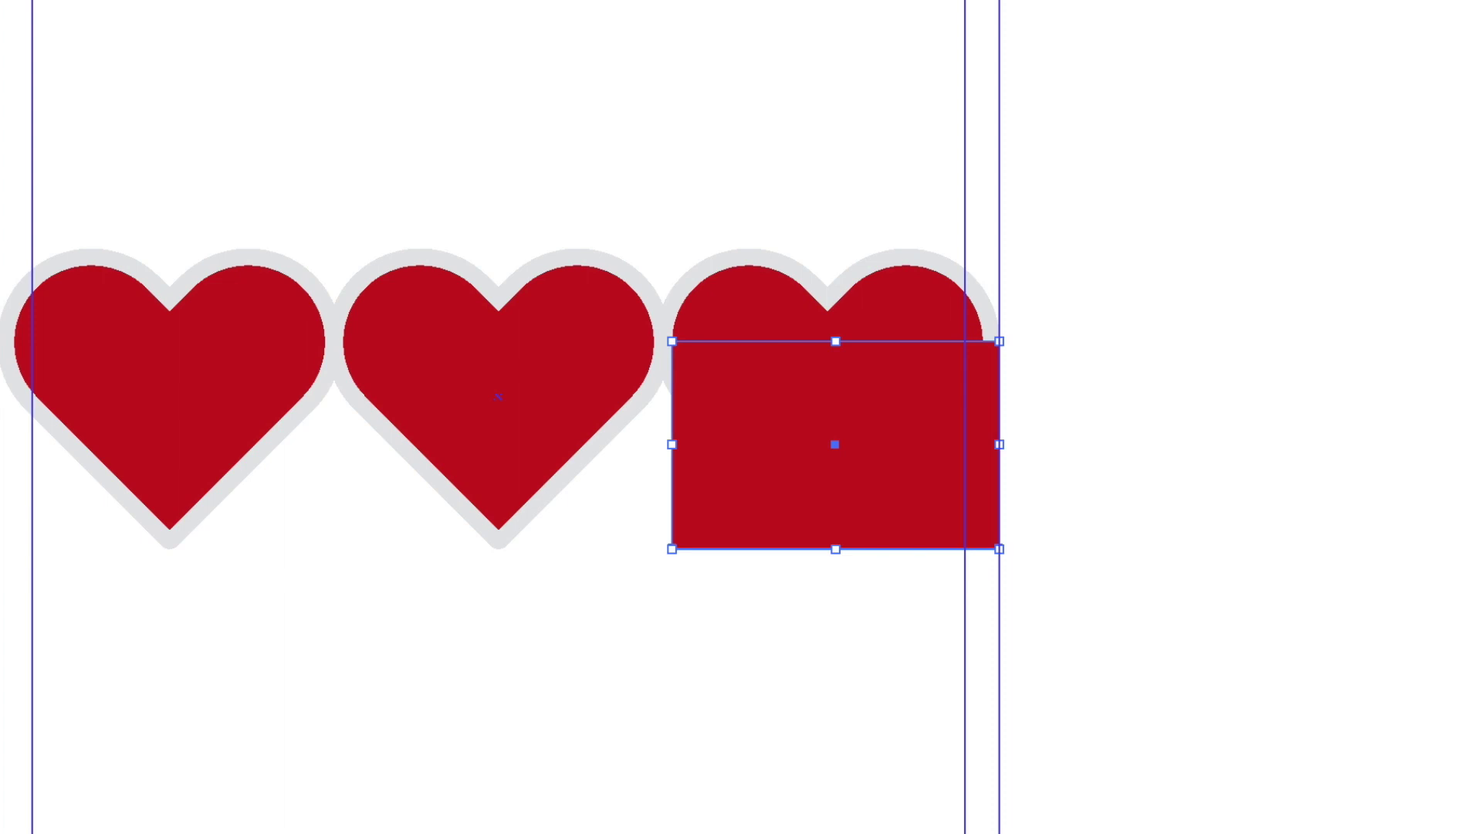
pyautogui.moveTo(835, 340); pyautogui.dragTo(835, 401)
pyautogui.click(911, 371)
pyautogui.keyDown('shift'); pyautogui.click(975, 524); pyautogui.keyUp('shift')
pyautogui.hotkey('ctrl', '7')
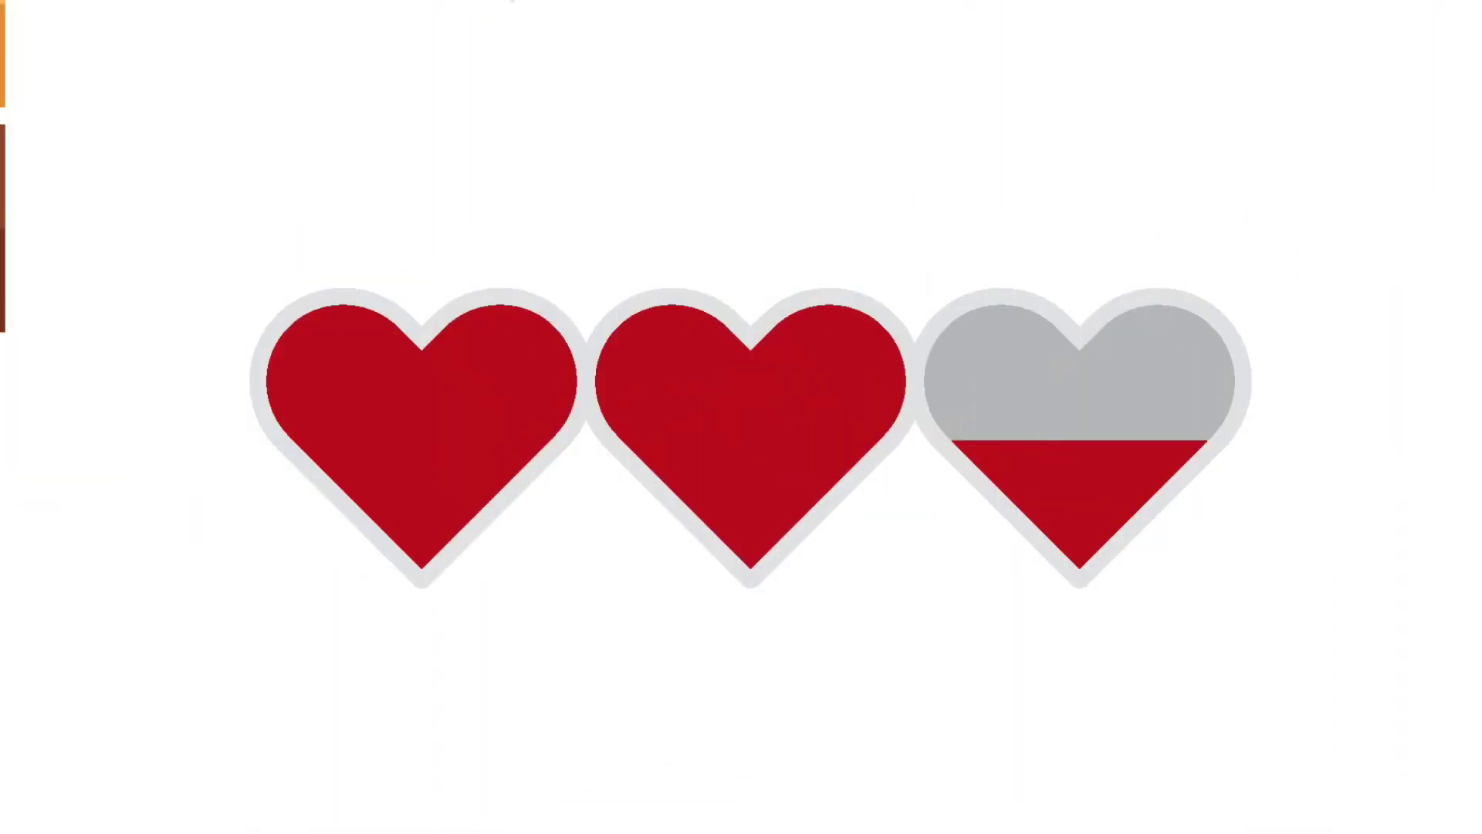
# Step: Color the borders of all three hearts by sampling the deep red with the Eyedropper
pyautogui.click(661, 278)
pyautogui.keyDown('shift'); pyautogui.click(880, 271); pyautogui.keyUp('shift')
pyautogui.keyDown('shift'); pyautogui.click(1178, 266); pyautogui.keyUp('shift')
pyautogui.press('i')
pyautogui.click(1028, 357)
# Step: Lighten the border color of the three hearts to 64% saturation and 95% brightness
pyautogui.press('v')
pyautogui.doubleClick(700, 523)
pyautogui.write('88')
pyautogui.doubleClick(701, 479)
pyautogui.write('76')
pyautogui.doubleClick(744, 519)
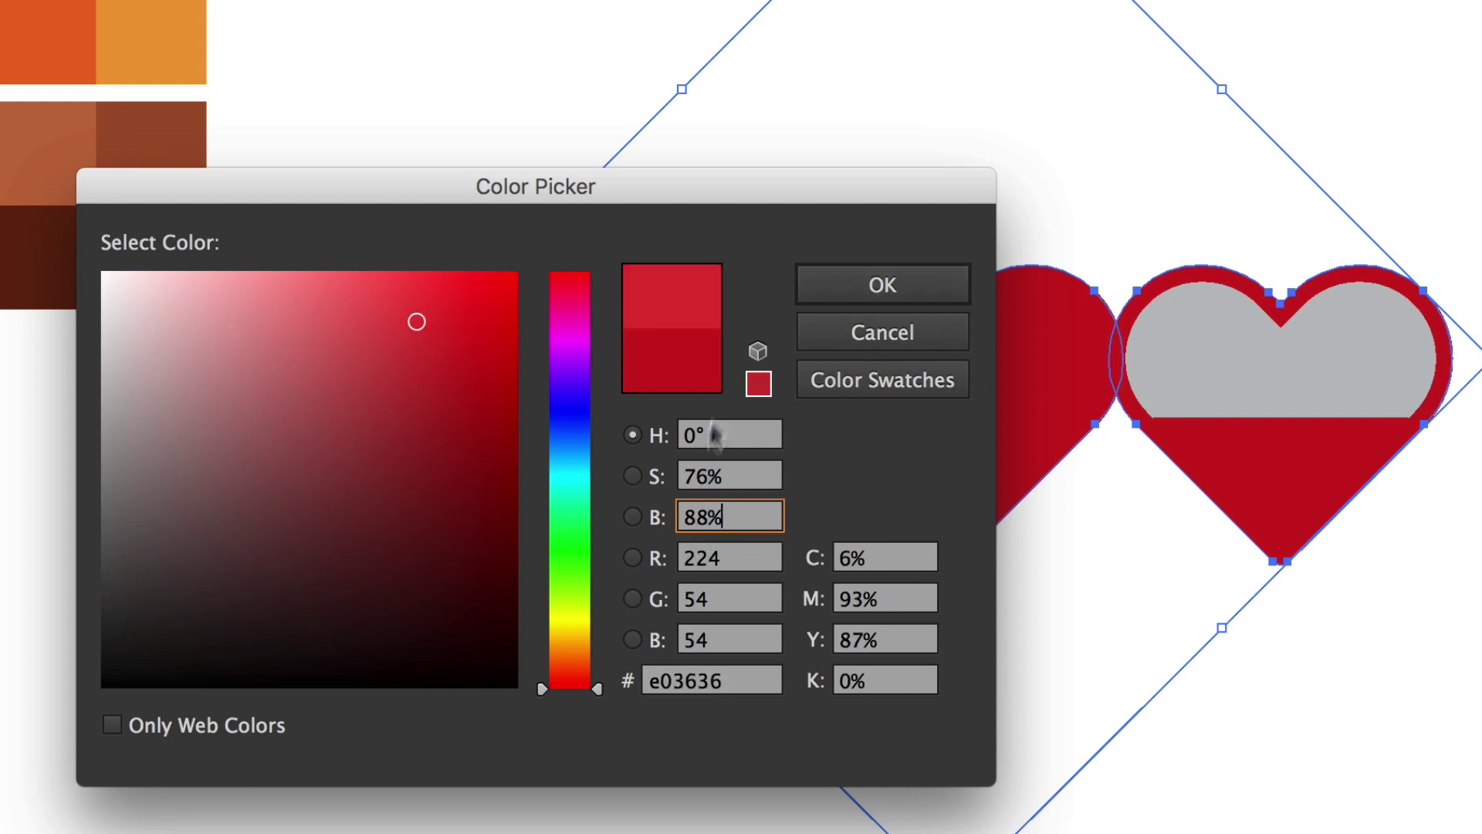
pyautogui.write('95')
pyautogui.doubleClick(698, 476)
pyautogui.write('64')
pyautogui.press('Tab')
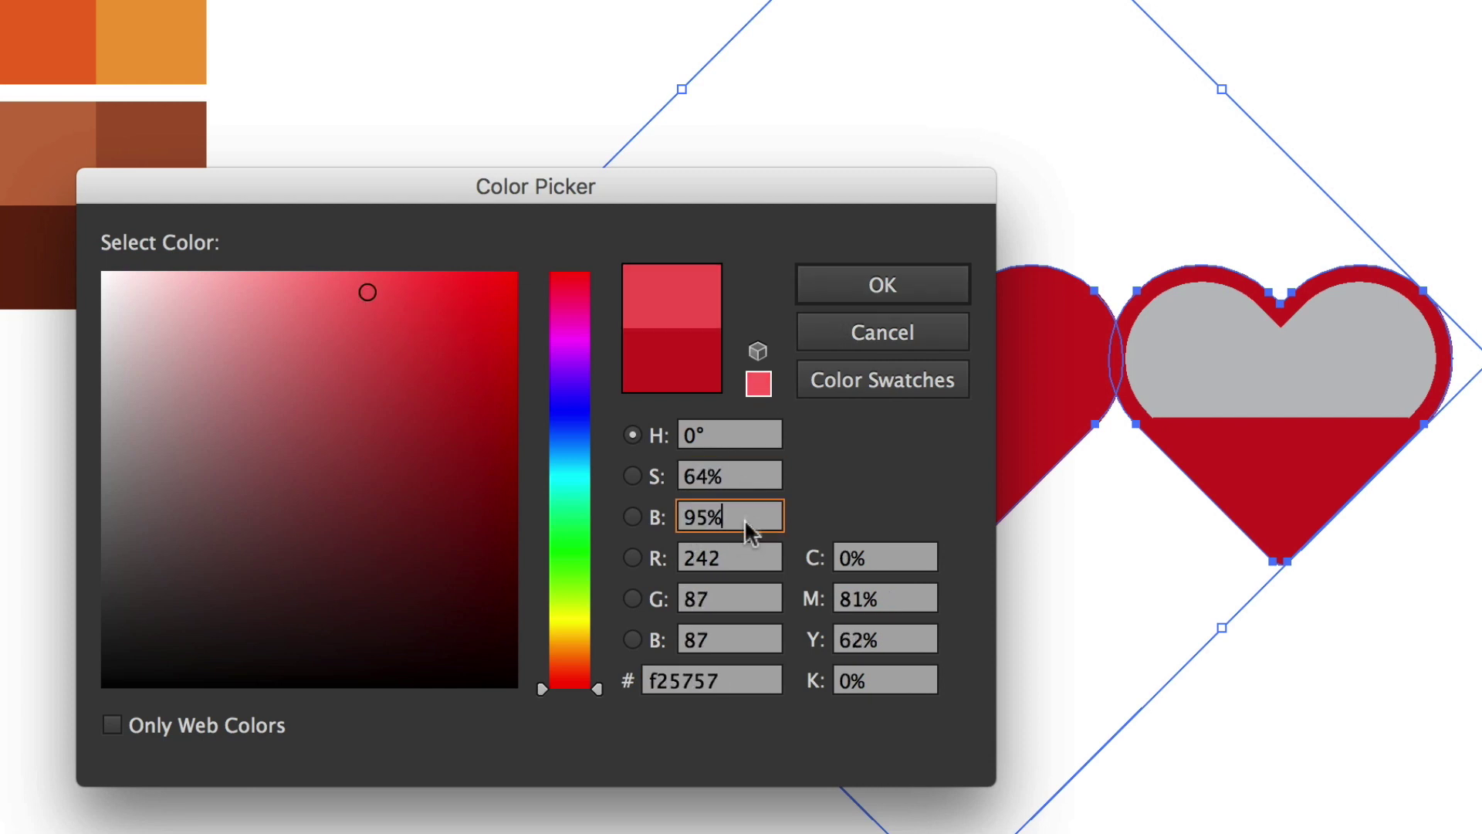
pyautogui.click(882, 285)
pyautogui.click(900, 123)
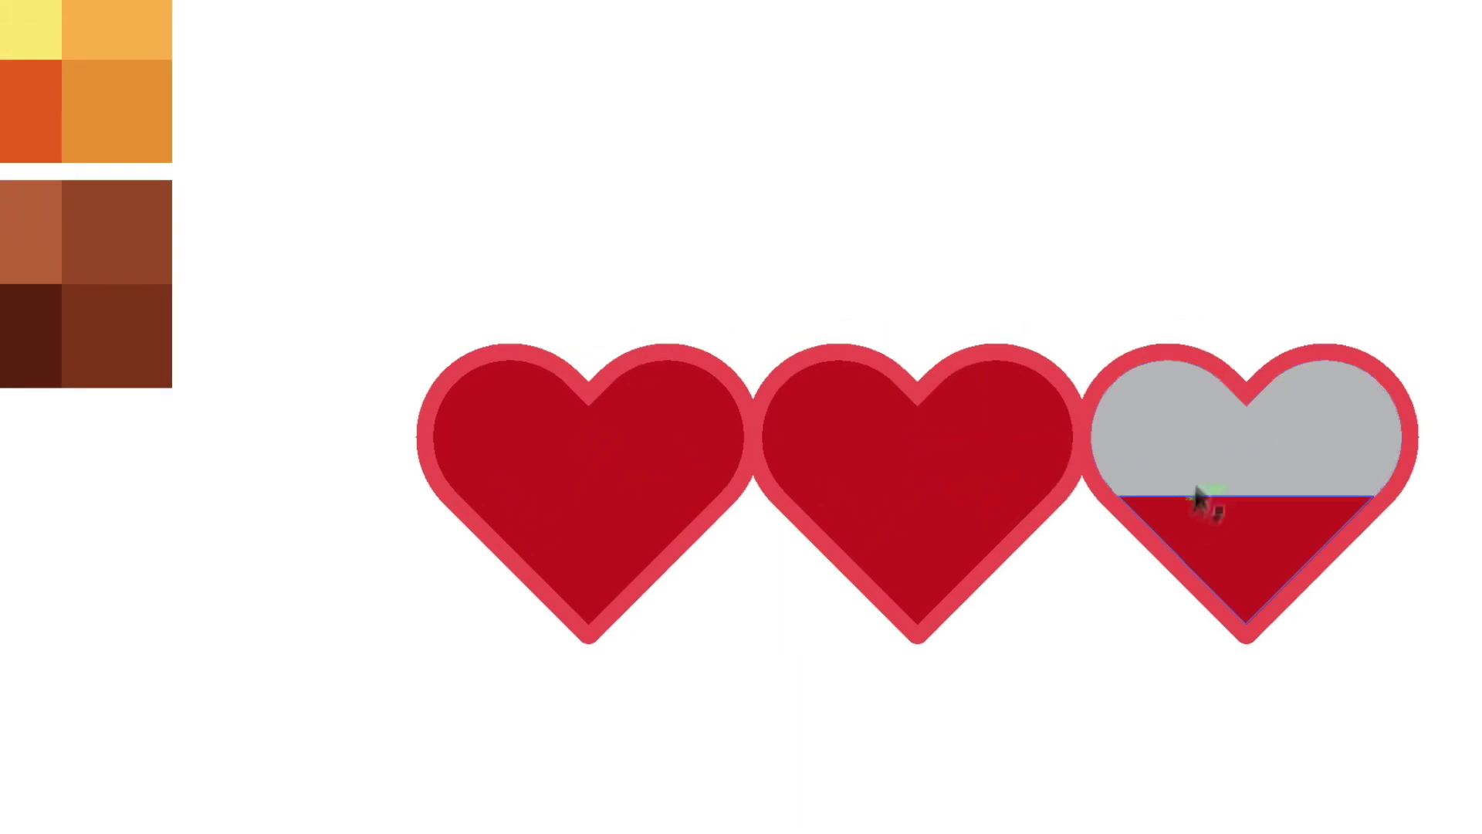
# Step: Recolor the third heart's grey area by sampling the deep red and setting it to 96% saturation and 30% brightness
pyautogui.click(1188, 465)
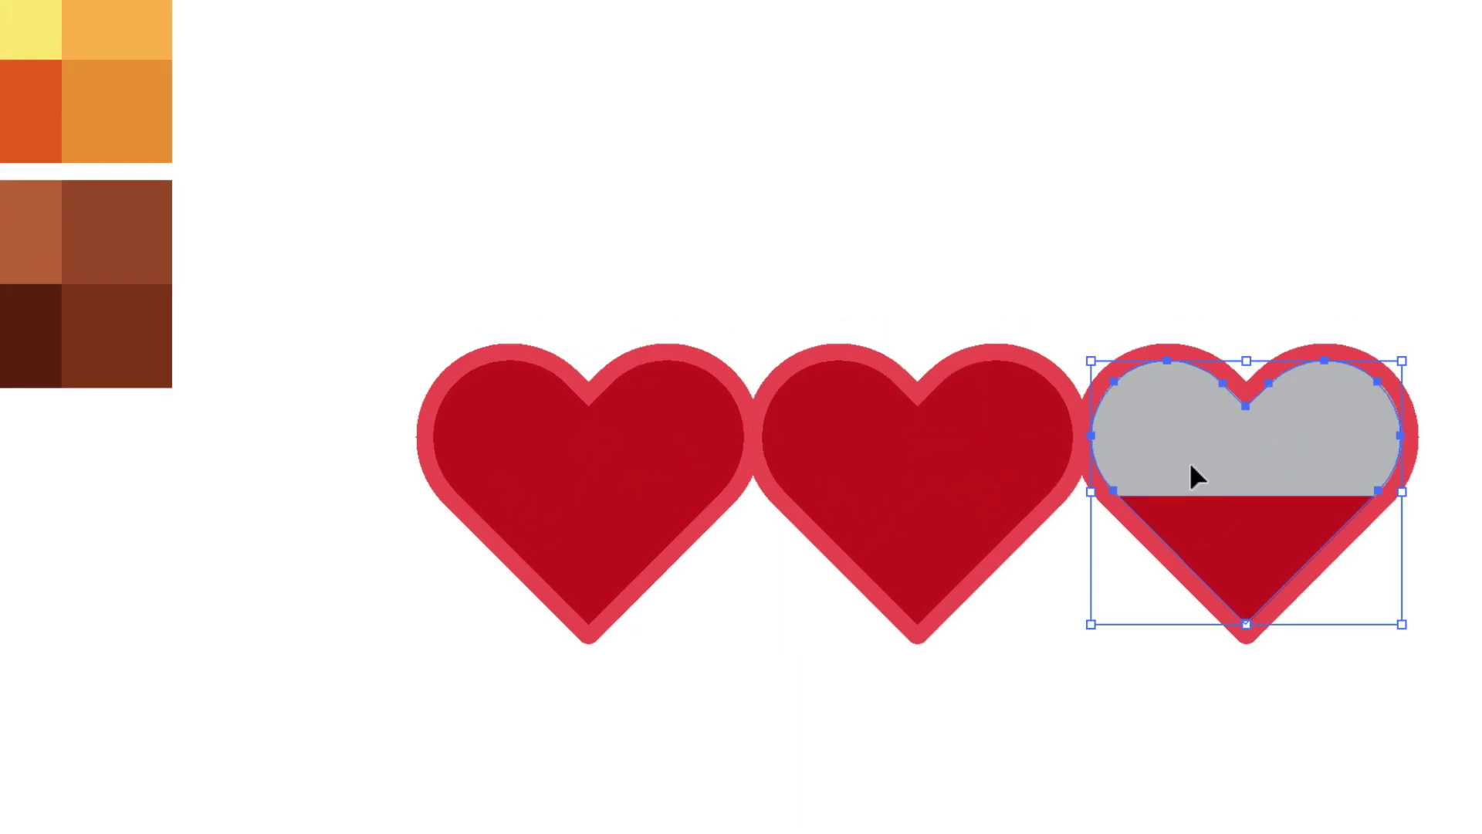
pyautogui.press('i')
pyautogui.click(992, 467)
pyautogui.press('v')
pyautogui.doubleClick(2, 402)
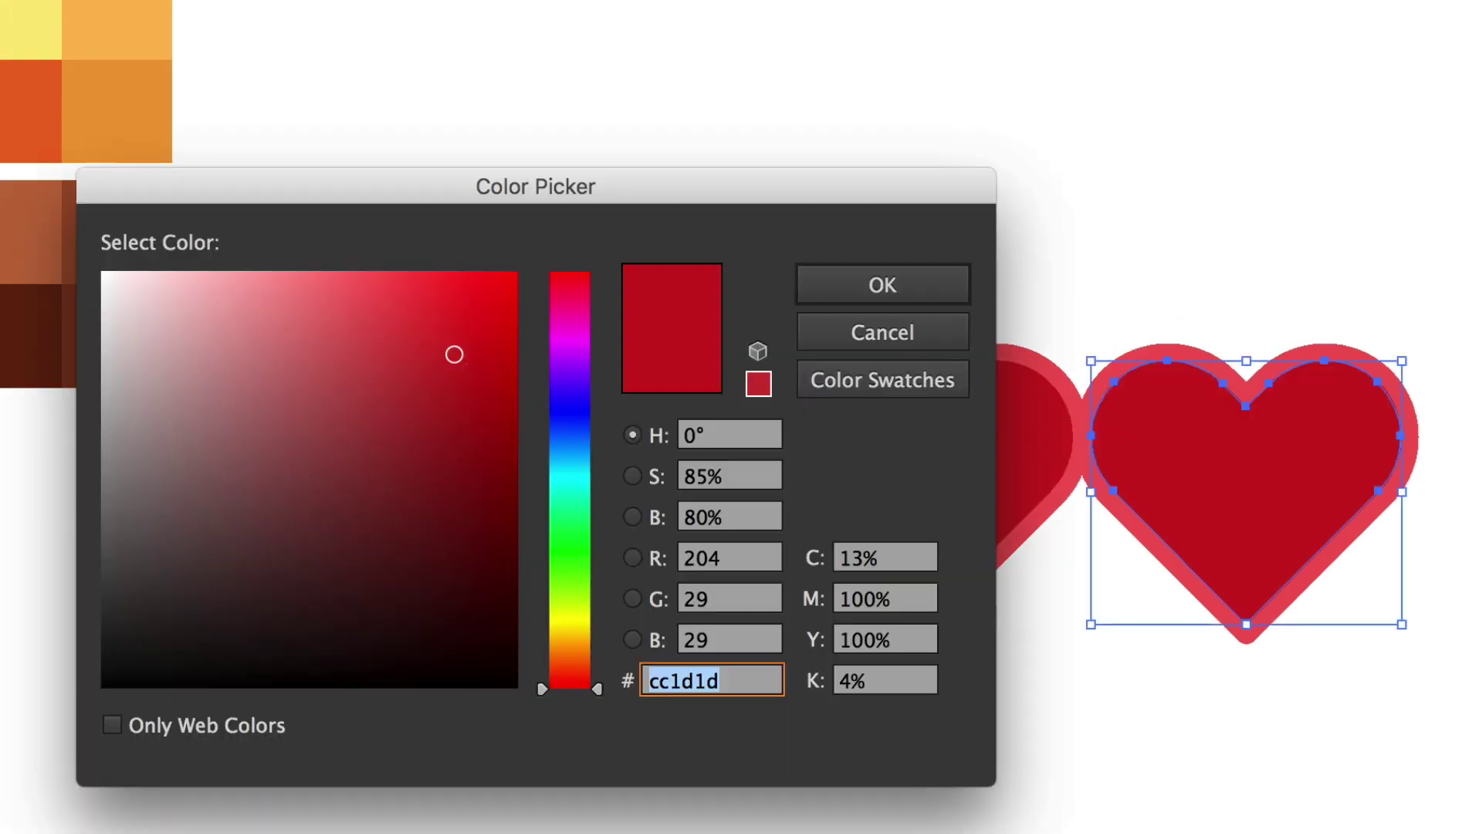
pyautogui.doubleClick(681, 518)
pyautogui.write('30')
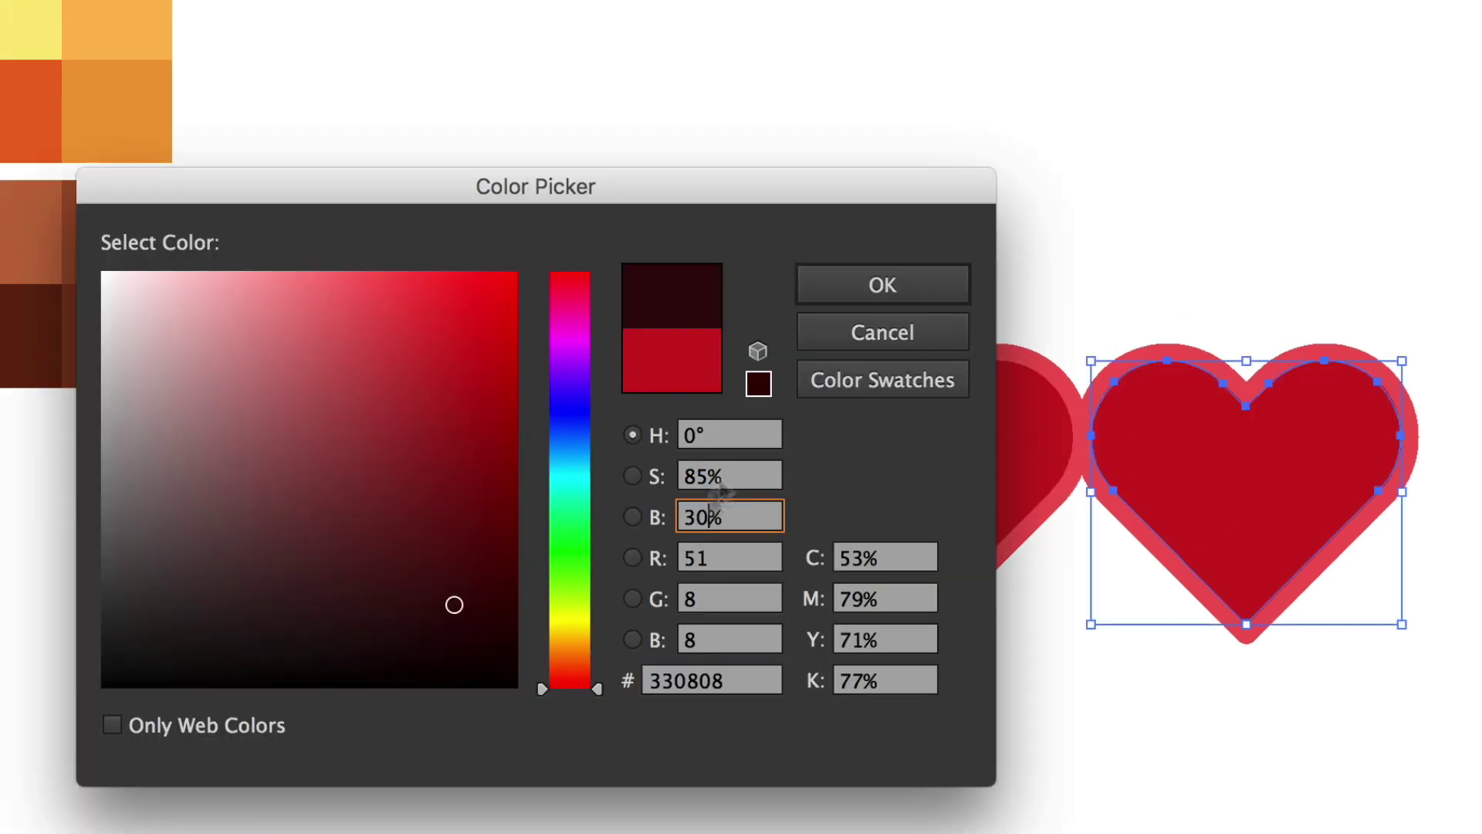
pyautogui.doubleClick(704, 476)
pyautogui.write('96')
pyautogui.press('Tab')
pyautogui.press('Return')
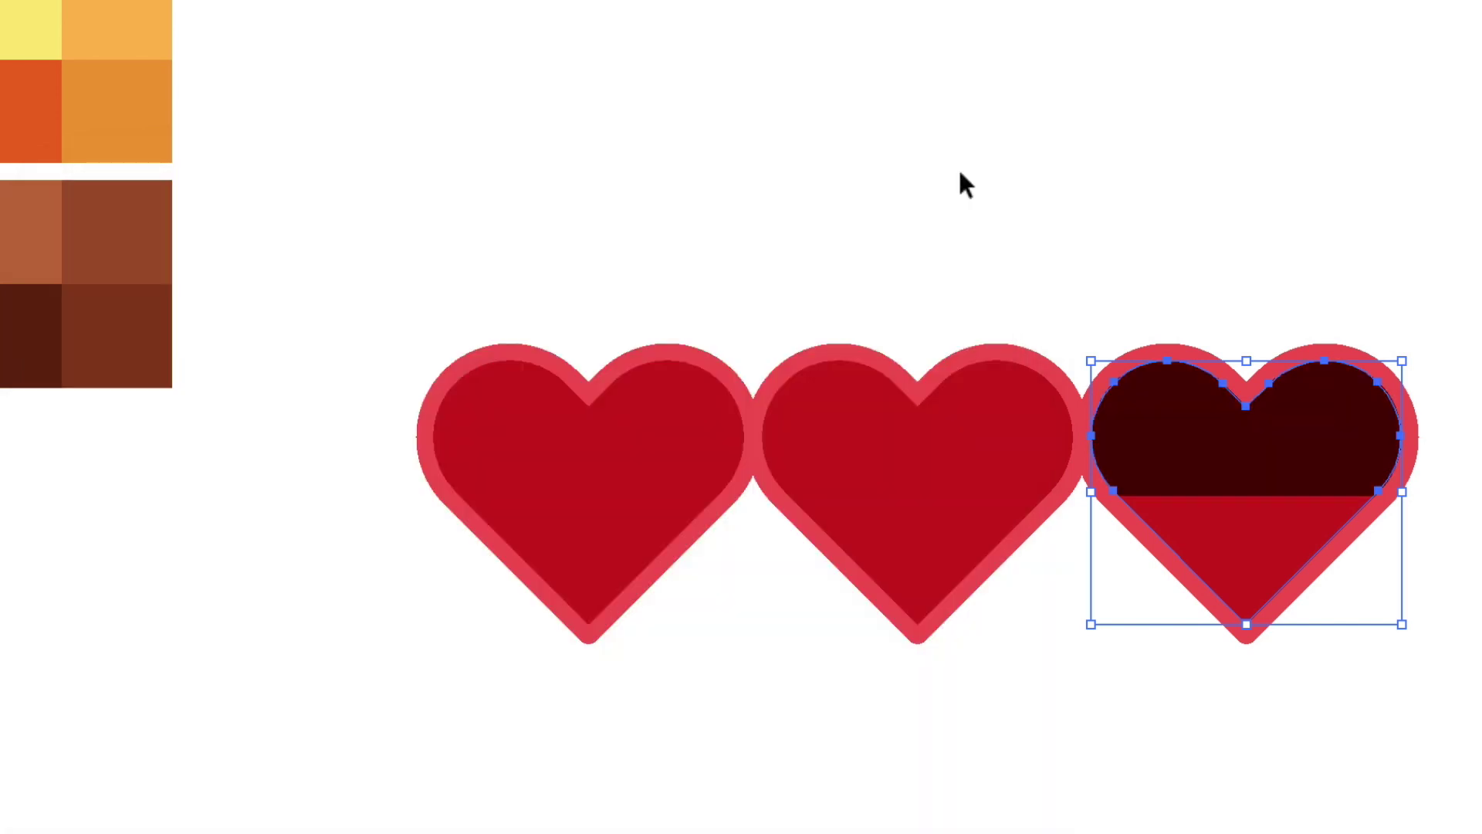
pyautogui.click(960, 173)
pyautogui.keyDown('alt'); pyautogui.click(1009, 318); pyautogui.keyUp('alt')
pyautogui.keyDown('alt'); pyautogui.click(1010, 319); pyautogui.keyUp('alt')
pyautogui.keyDown('alt'); pyautogui.click(1010, 319); pyautogui.keyUp('alt')
pyautogui.moveTo(717, 534); pyautogui.dragTo(696, 342)
pyautogui.doubleClick(696, 342)
pyautogui.doubleClick(974, 638)
pyautogui.keyDown('alt'); pyautogui.click(975, 637); pyautogui.keyUp('alt')
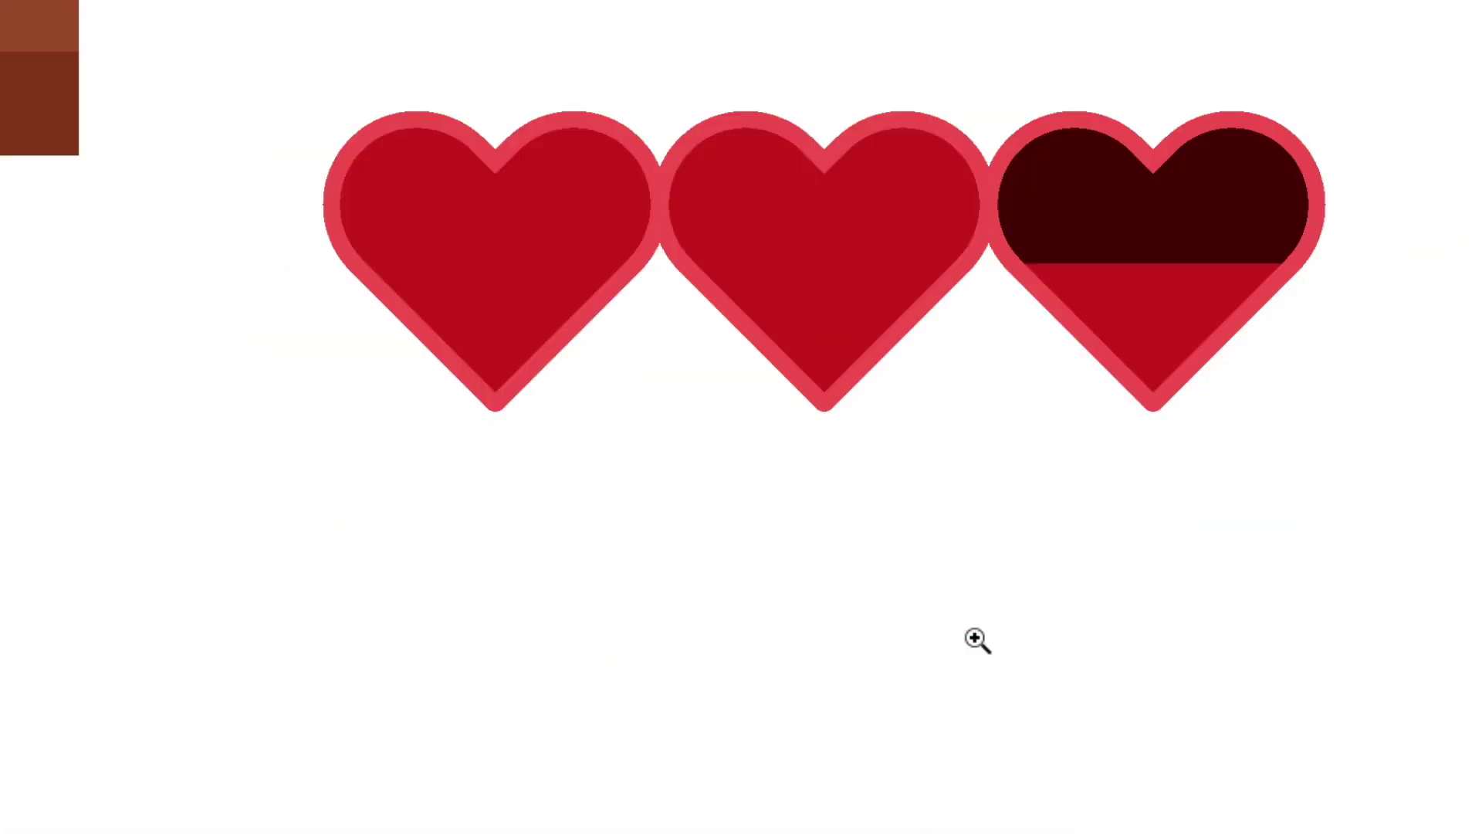
pyautogui.scroll(3, 974, 641)
# Step: Offset the middle heart's inner shape by -12 px with Miter joins and a miter limit of 4
pyautogui.press('v')
pyautogui.click(873, 503)
pyautogui.click(92, 2)
pyautogui.moveTo(193, 252)
pyautogui.click(523, 364)
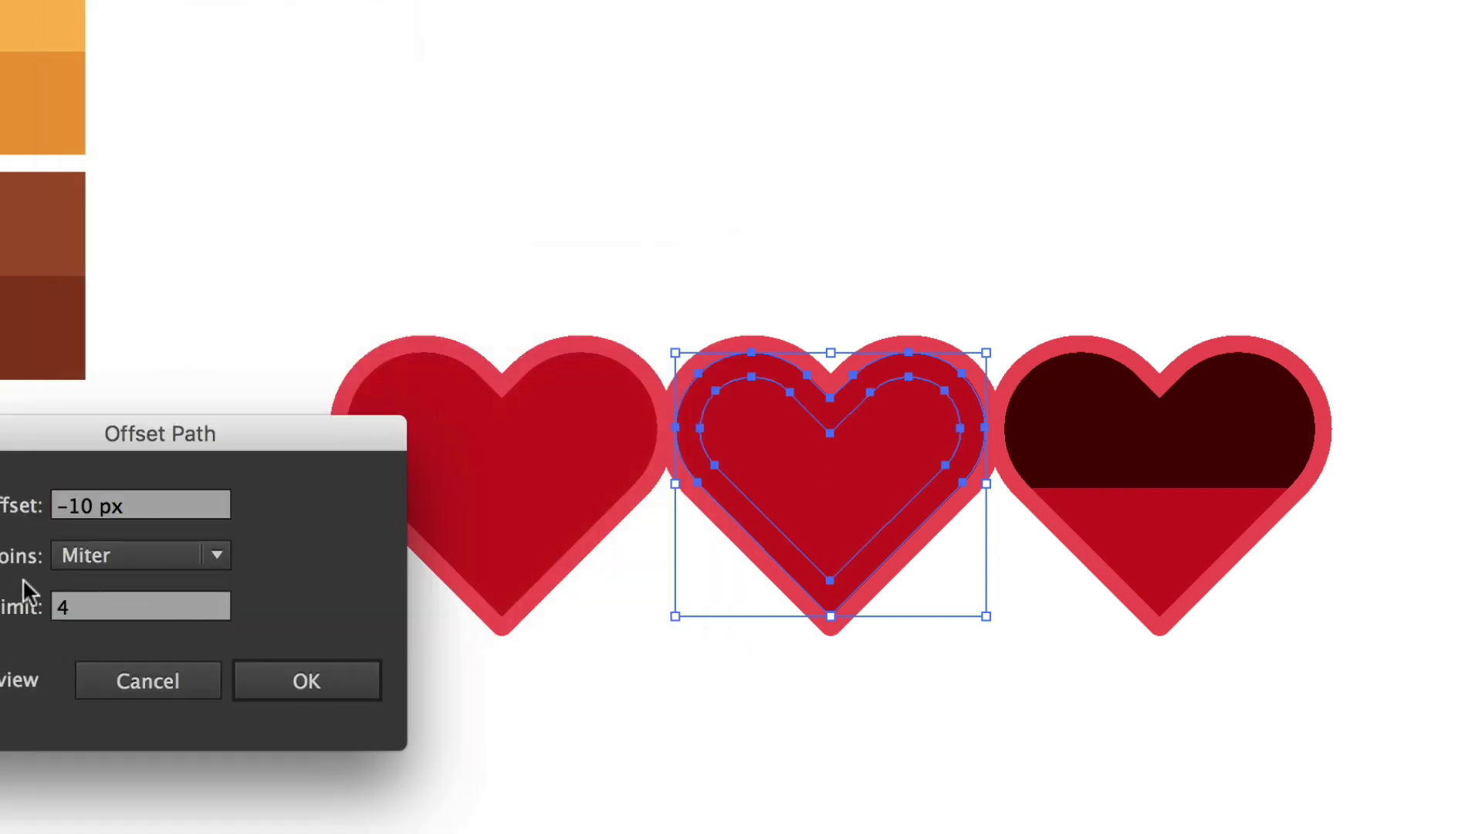
pyautogui.click(88, 507)
pyautogui.press('BackSpace')
pyautogui.write('2')
pyautogui.click(88, 598)
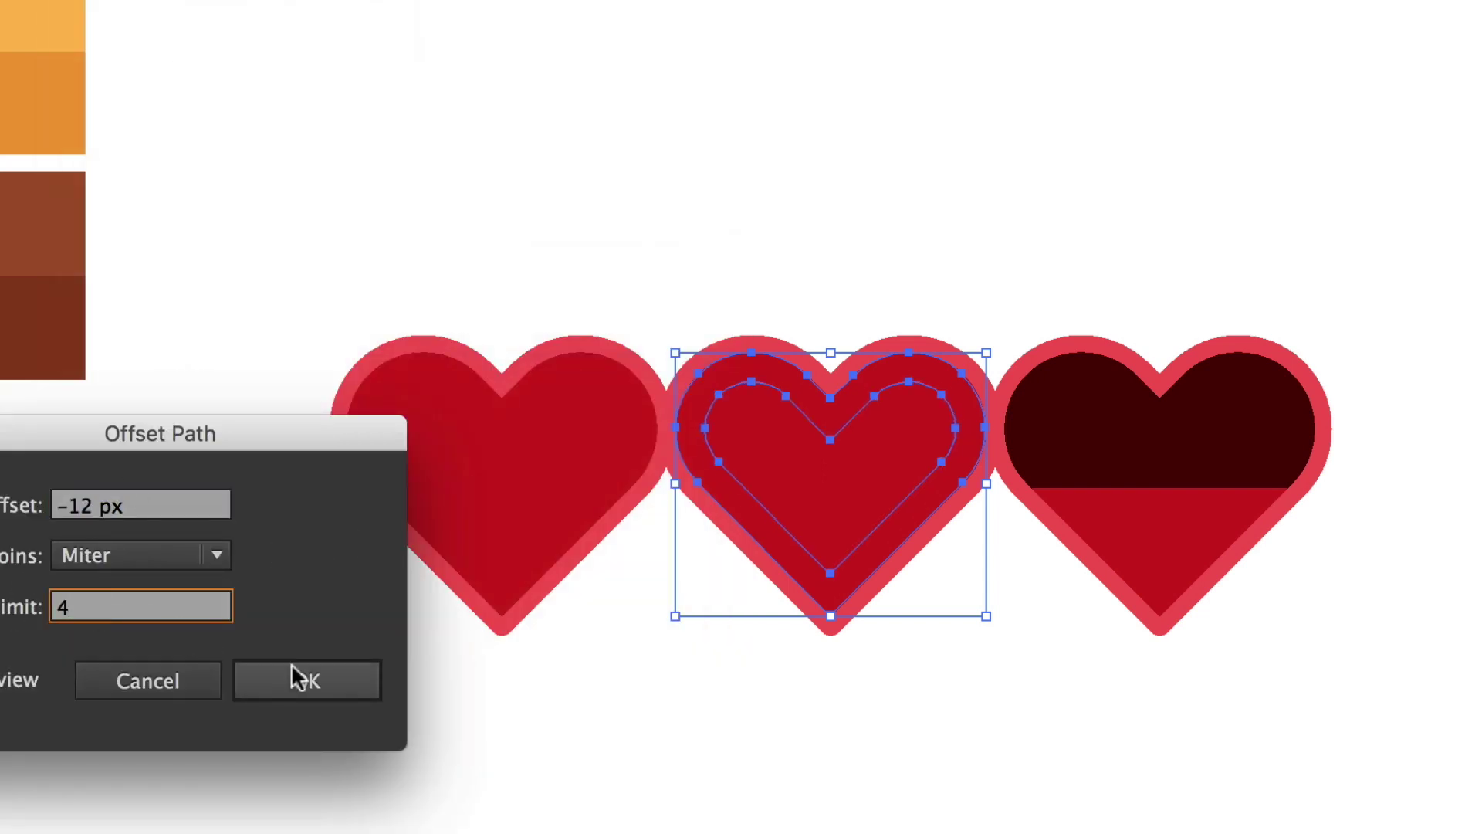
pyautogui.click(294, 675)
# Step: Give the inset heart in the middle a white stroke sampled from the background and increase its stroke weight
pyautogui.press('a')
pyautogui.press('v')
pyautogui.press('i')
pyautogui.keyDown('shift'); pyautogui.click(503, 166); pyautogui.keyUp('shift')
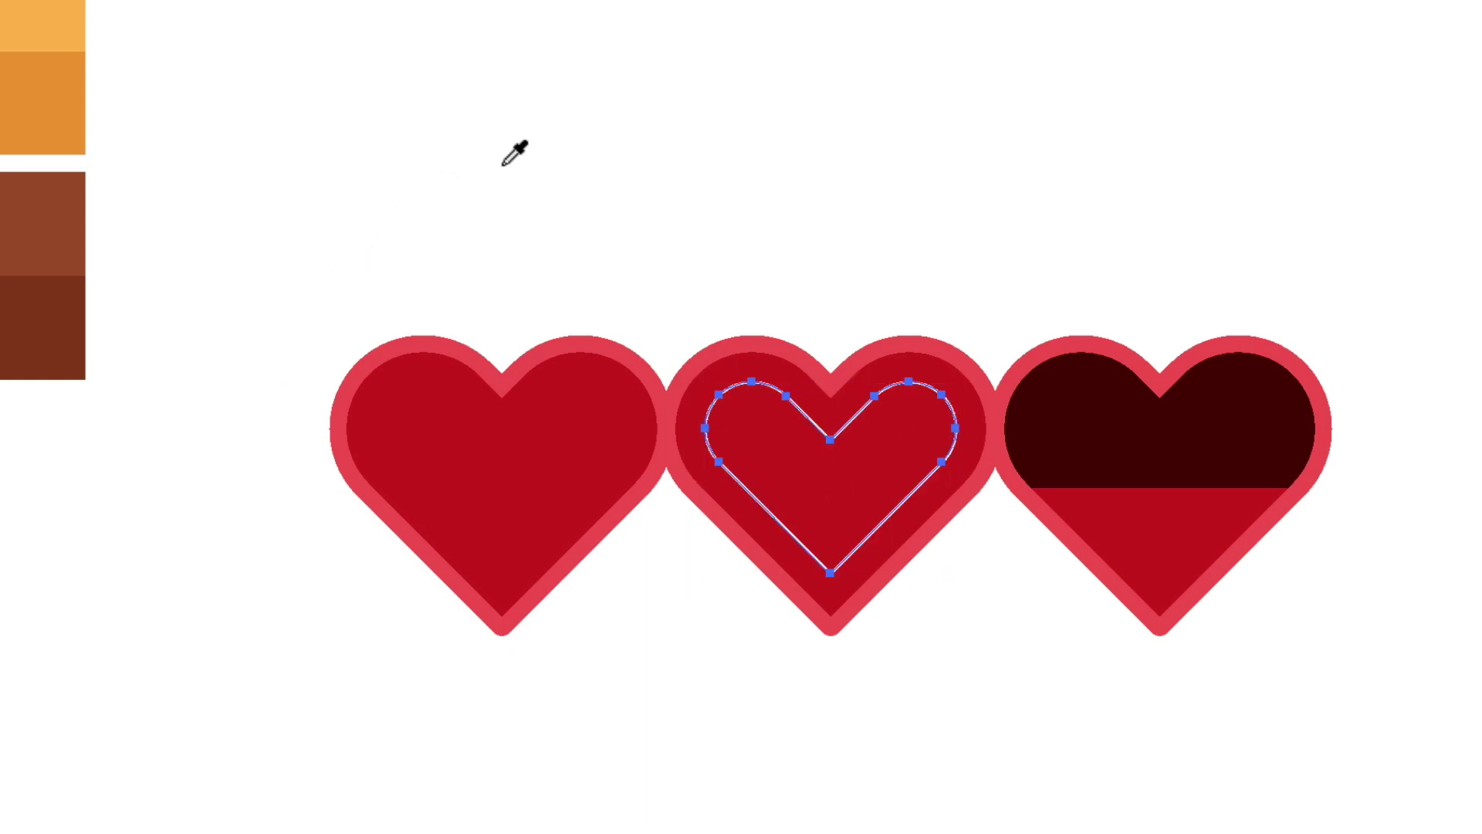
pyautogui.press('v')
pyautogui.press('Up')
pyautogui.press('Up')
pyautogui.press('z')
pyautogui.click(826, 363)
pyautogui.click(826, 363)
pyautogui.press('v')
pyautogui.press('Up')
pyautogui.press('Up')
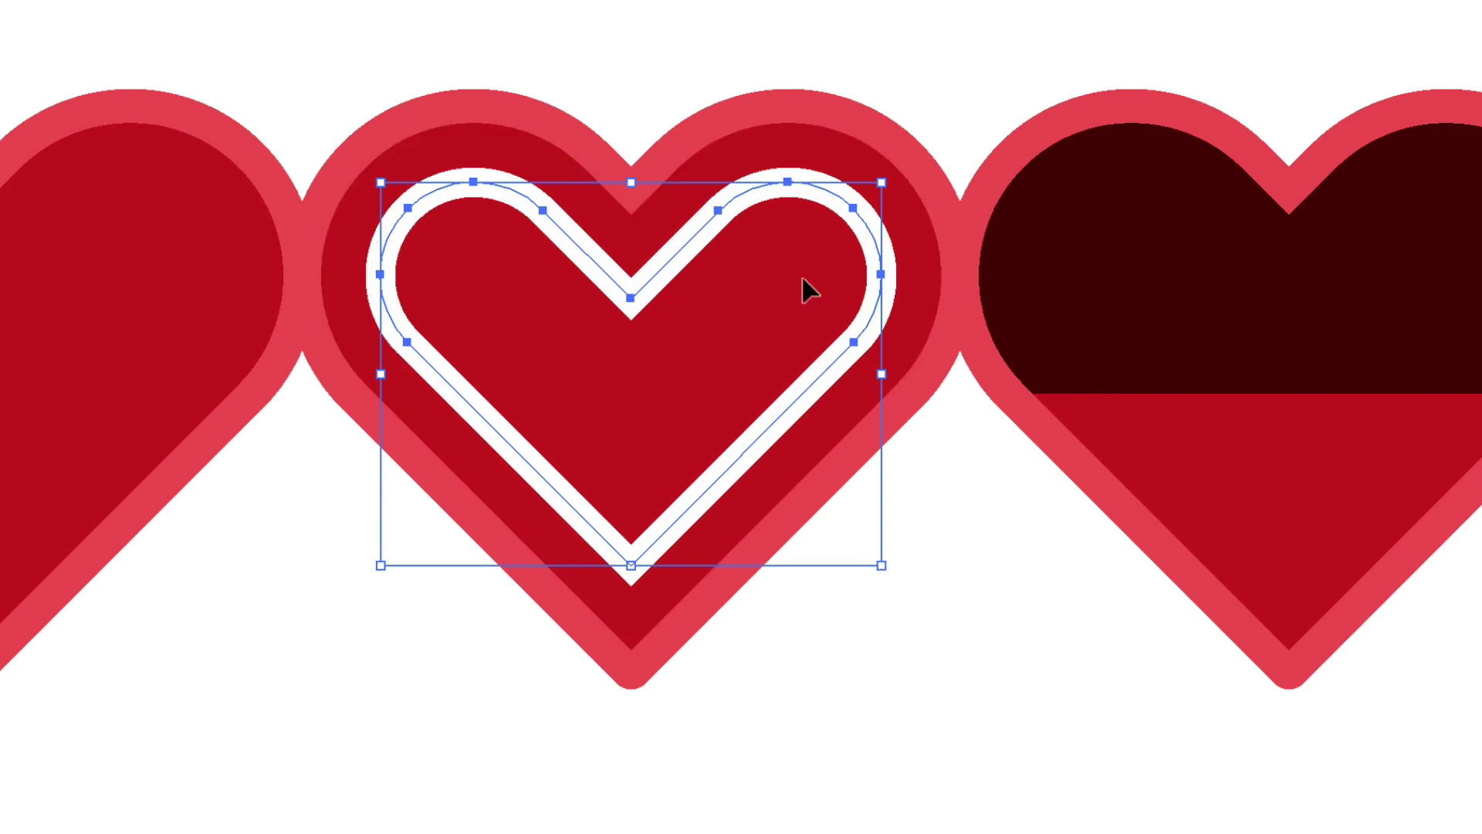
# Step: Copy the white-outlined inset heart onto the first and third hearts, and select all three outlines
pyautogui.moveTo(761, 455); pyautogui.dragTo(179, 468)
pyautogui.keyDown('shift'); pyautogui.click(502, 436); pyautogui.keyUp('shift')
pyautogui.keyDown('shift'); pyautogui.click(1099, 377); pyautogui.keyUp('shift')
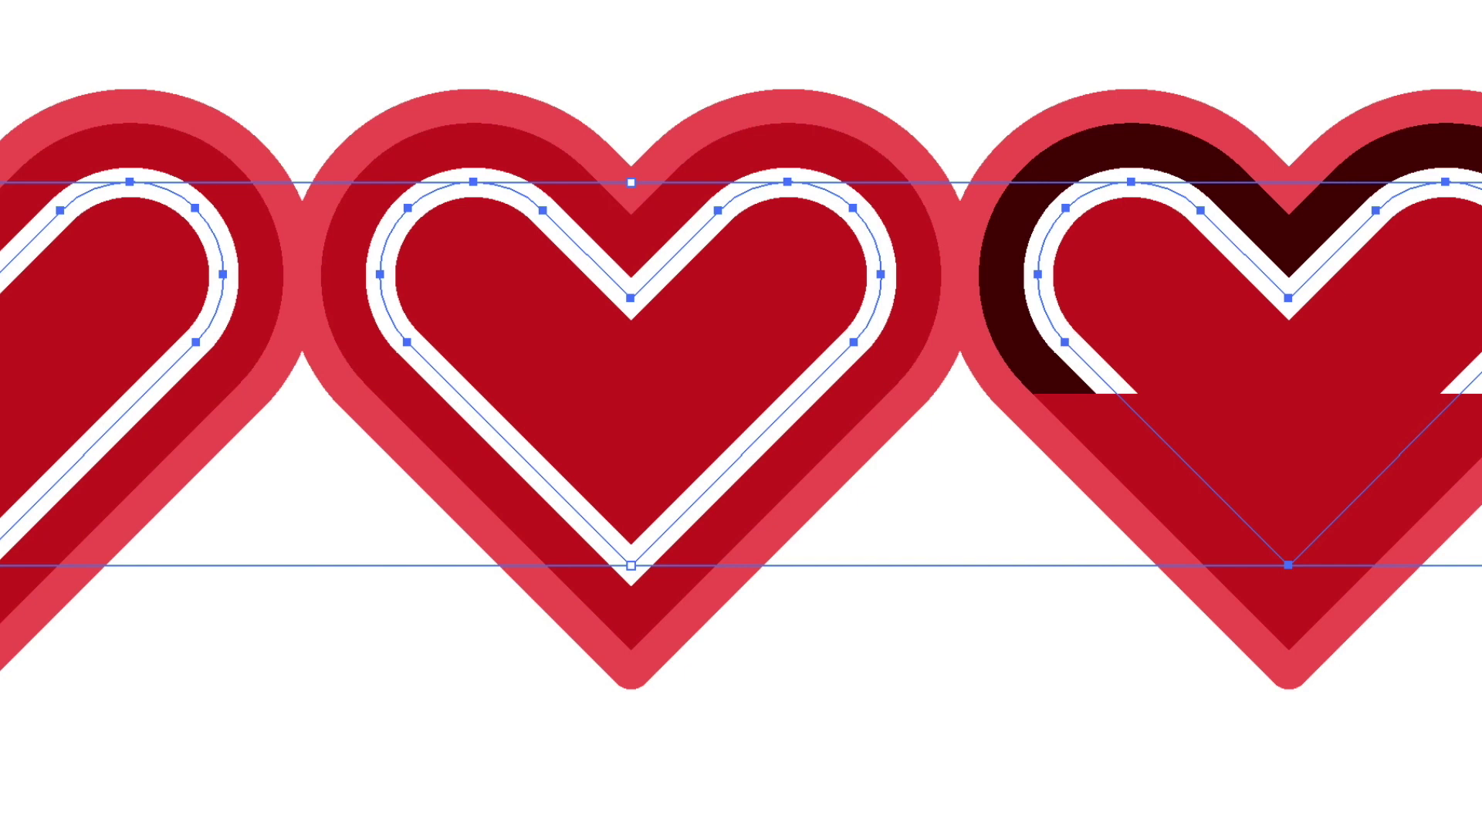
# Step: Bring the three white-outlined hearts to the front and remove their fill
pyautogui.hotkey('ctrl', 'shift', '[')
pyautogui.hotkey('ctrl', 'shift', ']')
pyautogui.click(932, 4)
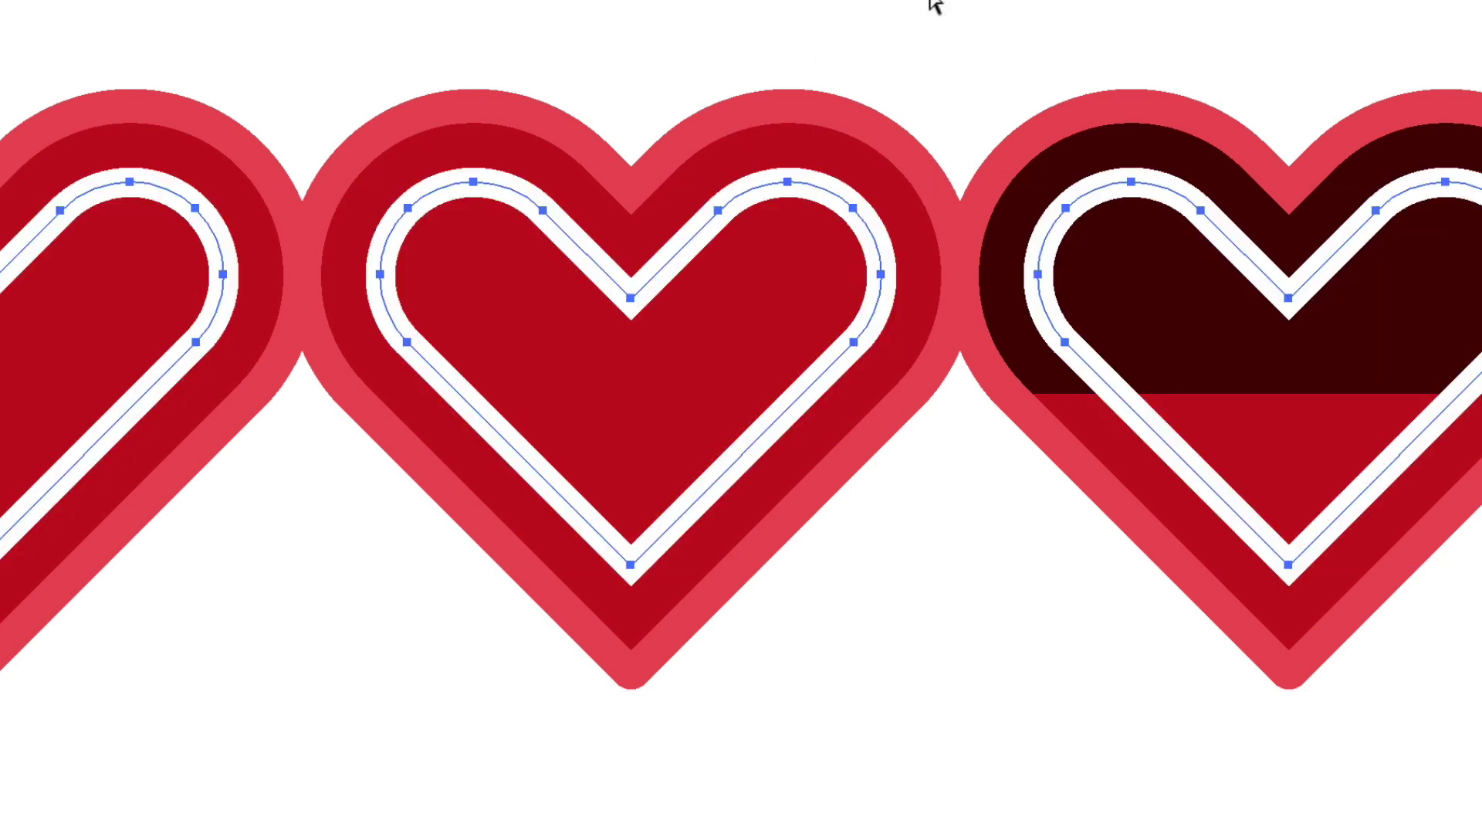
# Step: Trim the third heart's white outline down to its upper-right arc and give the arc rounded ends
pyautogui.click(1087, 381)
pyautogui.doubleClick(1138, 413)
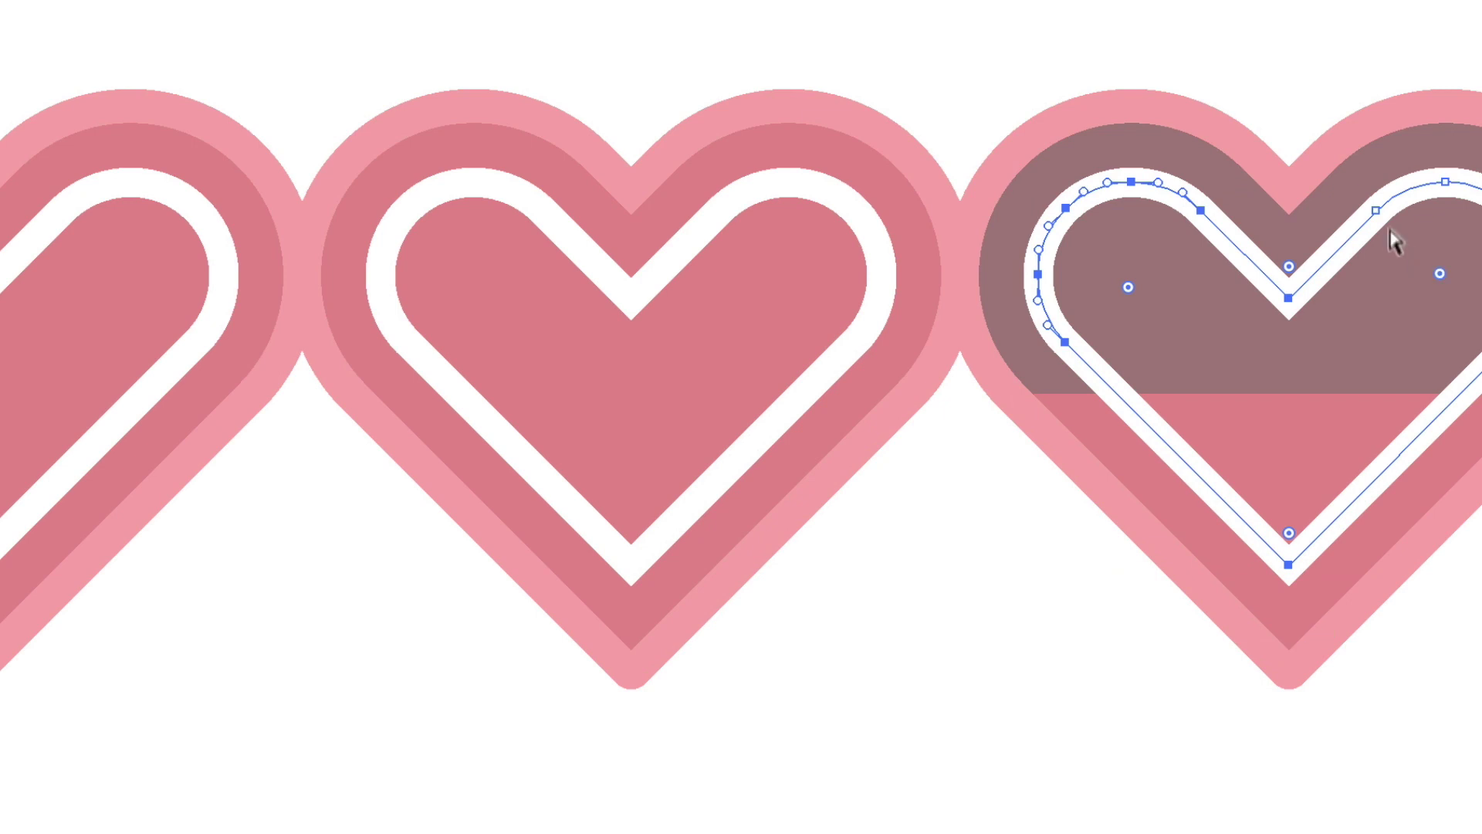
pyautogui.press('Delete')
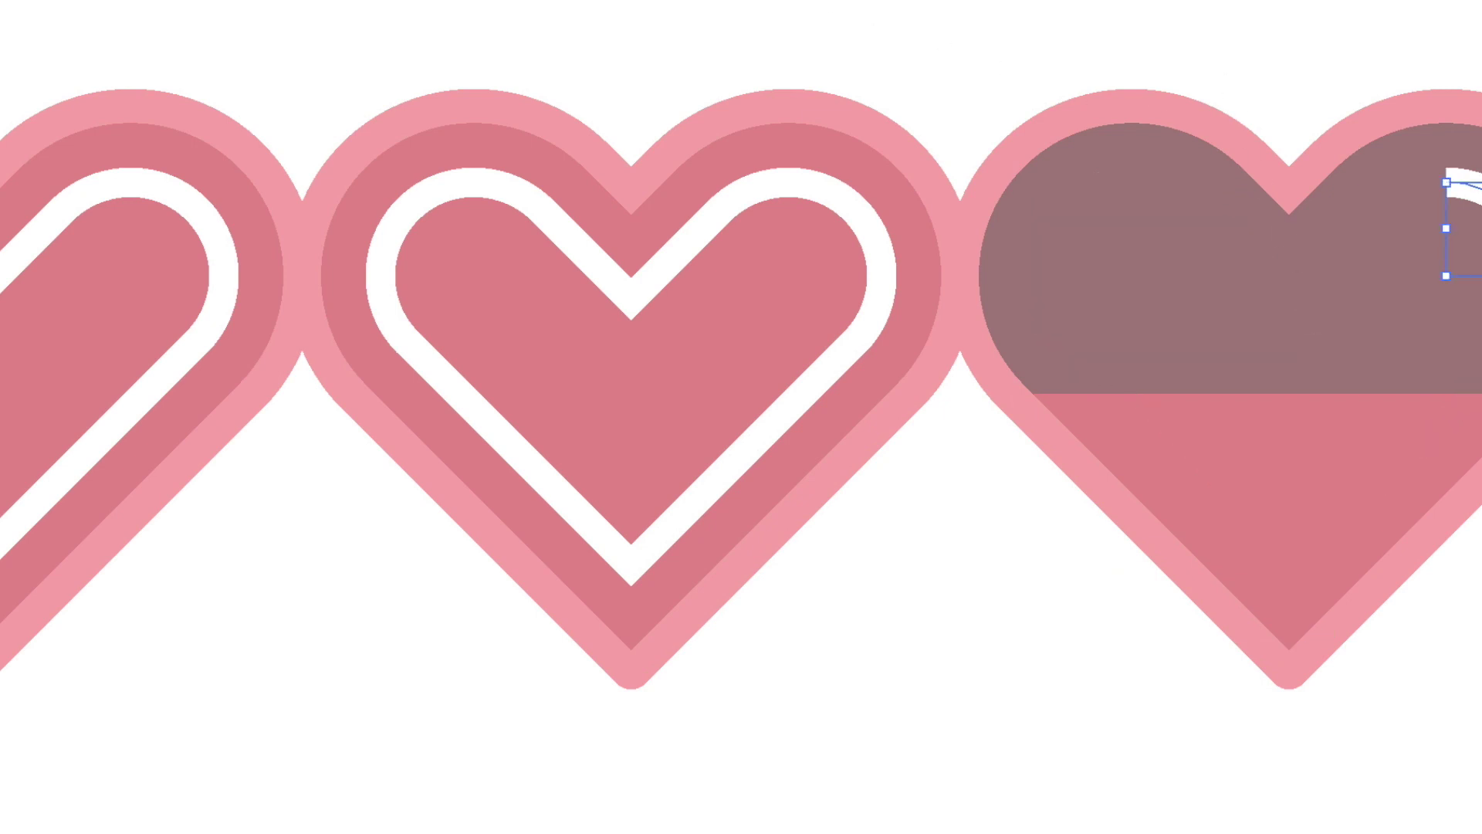
pyautogui.press('Escape')
pyautogui.hotkey('ctrl', 'shift', 'a')
pyautogui.keyDown('alt'); pyautogui.click(763, 348); pyautogui.keyUp('alt')
pyautogui.keyDown('alt'); pyautogui.click(763, 349); pyautogui.keyUp('alt')
pyautogui.click(862, 420)
pyautogui.click(862, 420)
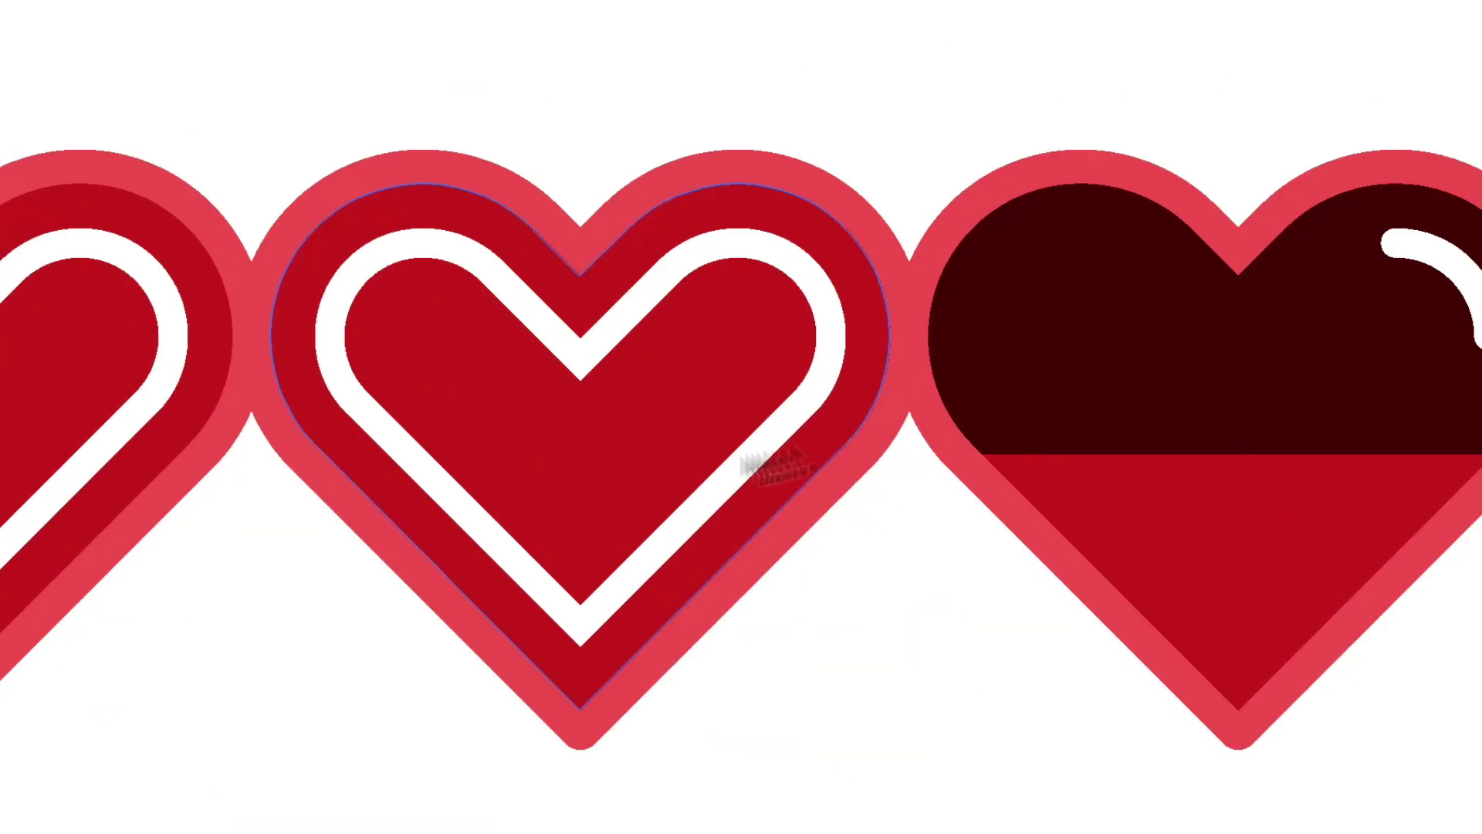
# Step: Copy the third heart's highlight arc onto the middle and first hearts, and delete their full white outlines
pyautogui.press('v')
pyautogui.click(725, 484)
pyautogui.click(1480, 328)
pyautogui.moveTo(1480, 328); pyautogui.dragTo(827, 325)
pyautogui.moveTo(827, 325); pyautogui.dragTo(168, 377)
pyautogui.click(113, 463)
pyautogui.click(82, 461)
pyautogui.keyDown('shift'); pyautogui.click(486, 532); pyautogui.keyUp('shift')
pyautogui.press('Delete')
pyautogui.keyDown('alt'); pyautogui.click(658, 477); pyautogui.keyUp('alt')
pyautogui.moveTo(845, 509); pyautogui.dragTo(655, 494)
# Step: Try recolouring the highlight arcs of the first two hearts with the pink of the border
pyautogui.click(346, 270)
pyautogui.keyDown('shift'); pyautogui.click(785, 270); pyautogui.keyUp('shift')
pyautogui.press('i')
pyautogui.keyDown('shift'); pyautogui.click(738, 189); pyautogui.keyUp('shift')
pyautogui.press('v')
pyautogui.click(698, 85)
pyautogui.keyDown('alt'); pyautogui.click(866, 362); pyautogui.keyUp('alt')
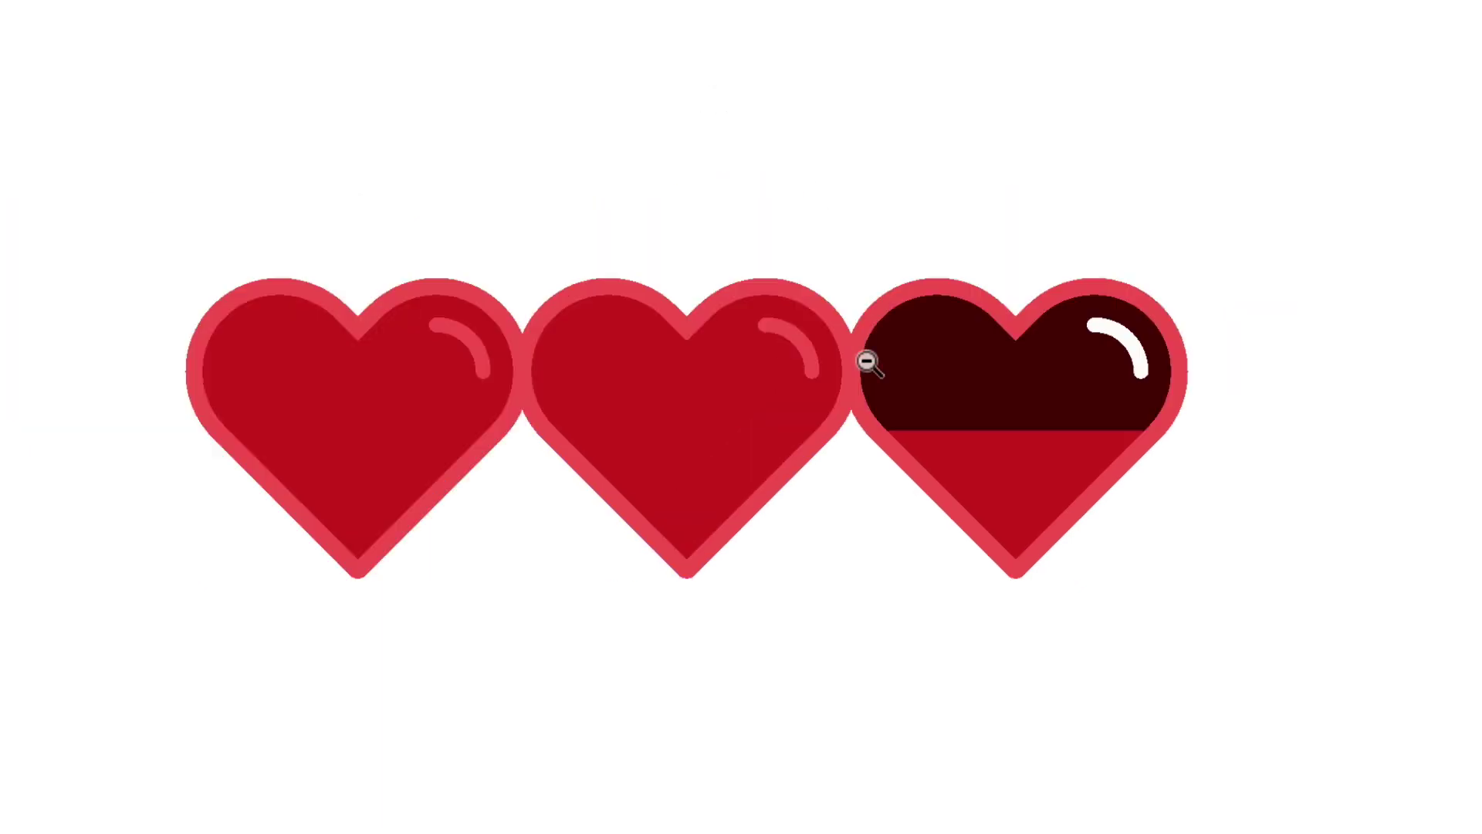
pyautogui.keyDown('alt'); pyautogui.click(866, 361); pyautogui.keyUp('alt')
pyautogui.hotkey('ctrl', 'z')
# Step: Try a different blending mode on the white highlight arcs of all three hearts
pyautogui.click(833, 280)
pyautogui.click(776, 475)
pyautogui.click(776, 475)
pyautogui.moveTo(954, 297); pyautogui.dragTo(773, 475)
pyautogui.click(774, 475)
pyautogui.click(389, 233)
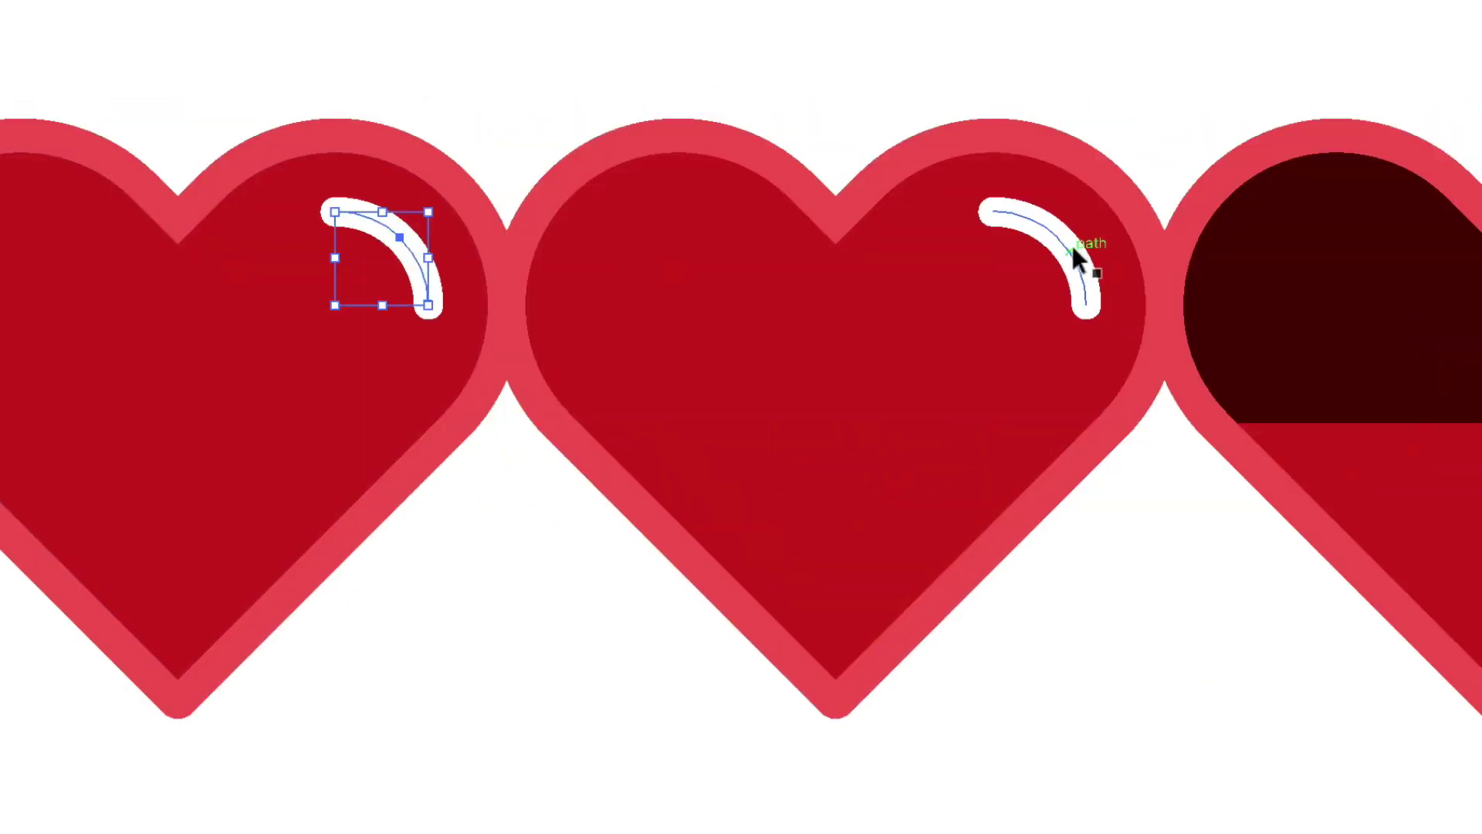
pyautogui.keyDown('shift'); pyautogui.click(1076, 258); pyautogui.keyUp('shift')
pyautogui.keyDown('shift'); pyautogui.click(1427, 253); pyautogui.keyUp('shift')
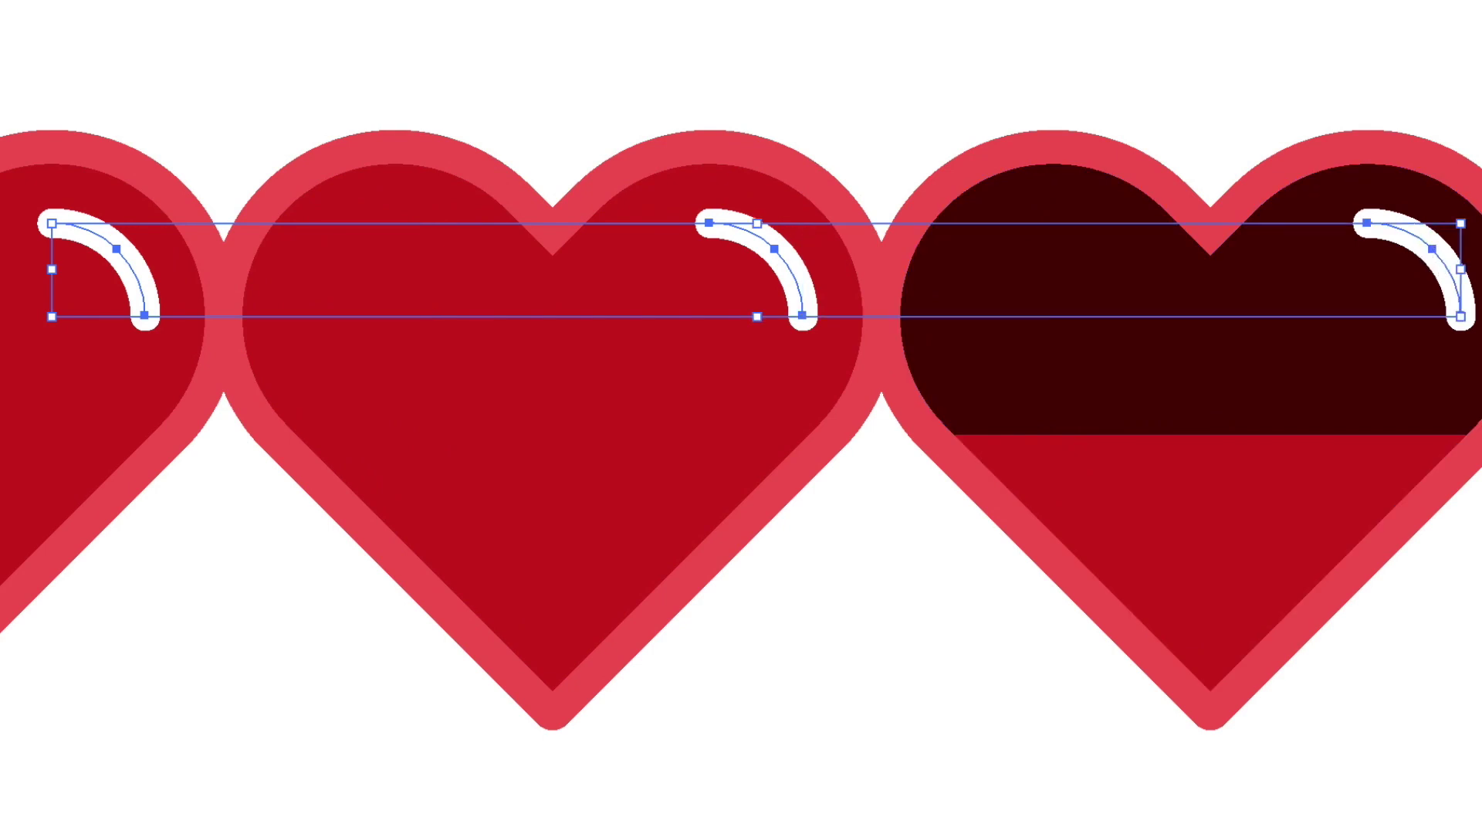
pyautogui.click(407, 109)
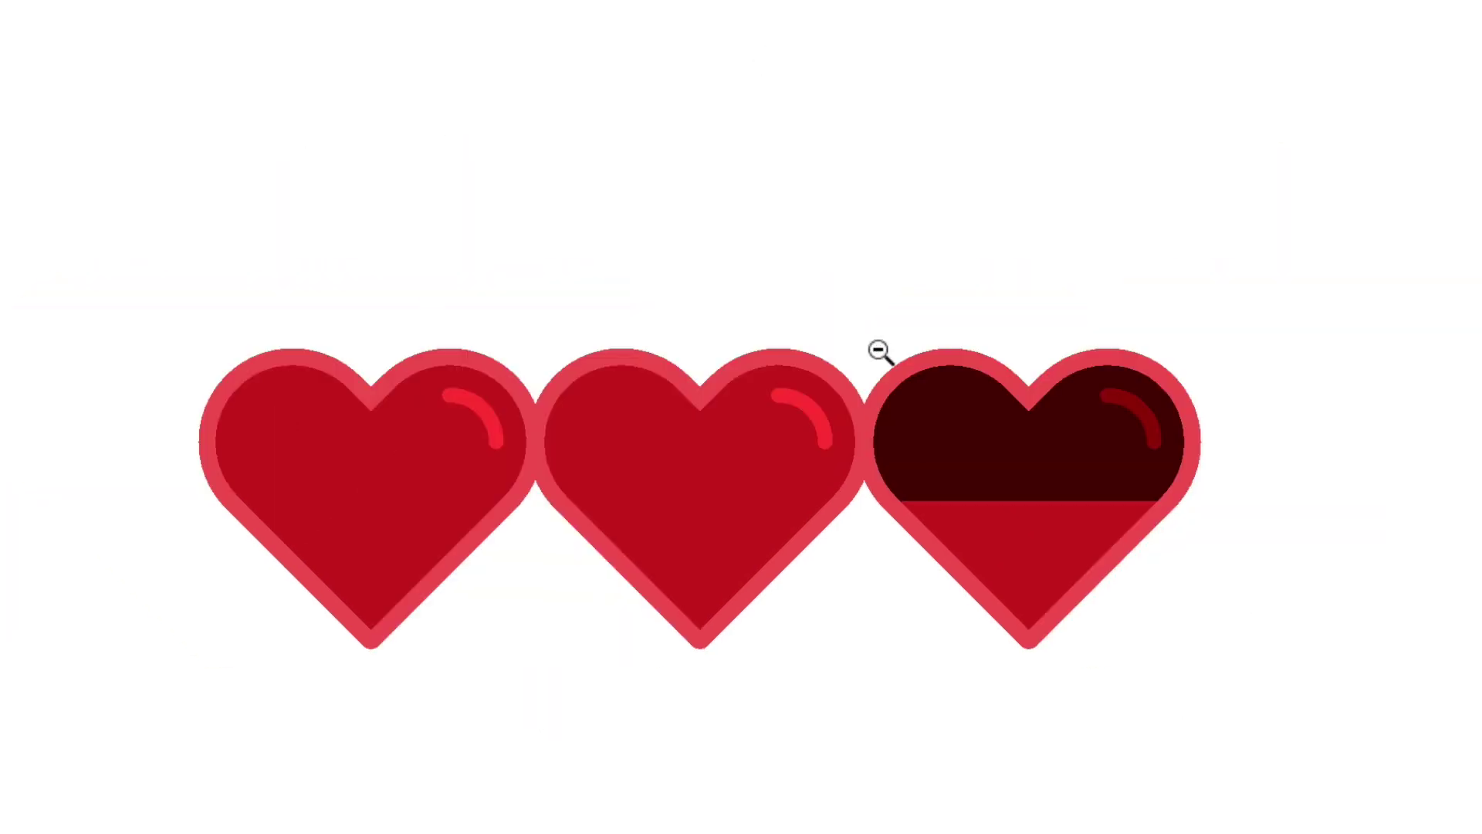
pyautogui.hotkey('ctrl', 'z')
pyautogui.hotkey('ctrl', 'shift', 'a')
# Step: Give the highlight arcs on the first and middle hearts the pink sampled from the middle heart's border
pyautogui.click(813, 509)
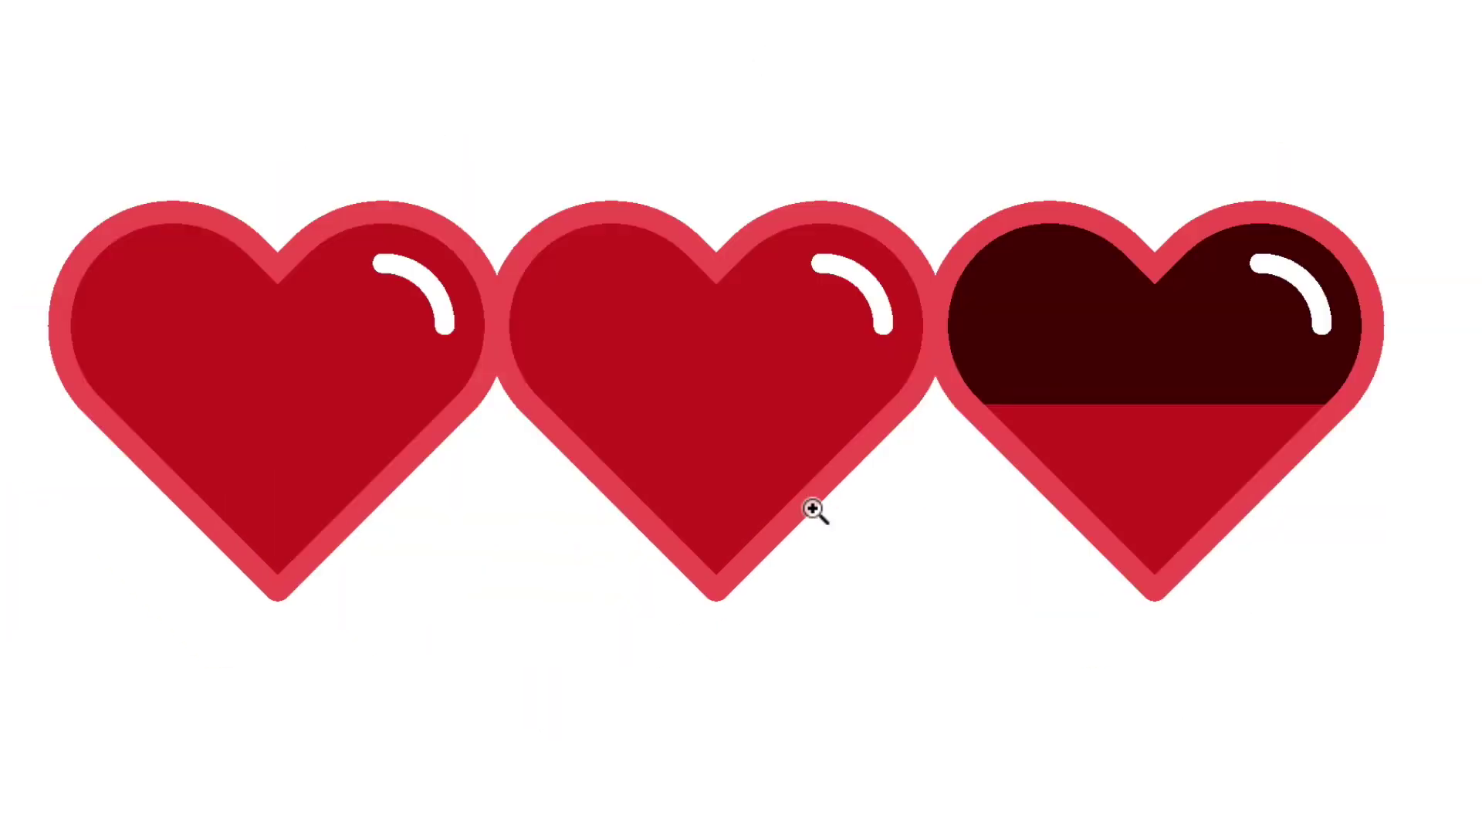
pyautogui.click(813, 509)
pyautogui.click(661, 237)
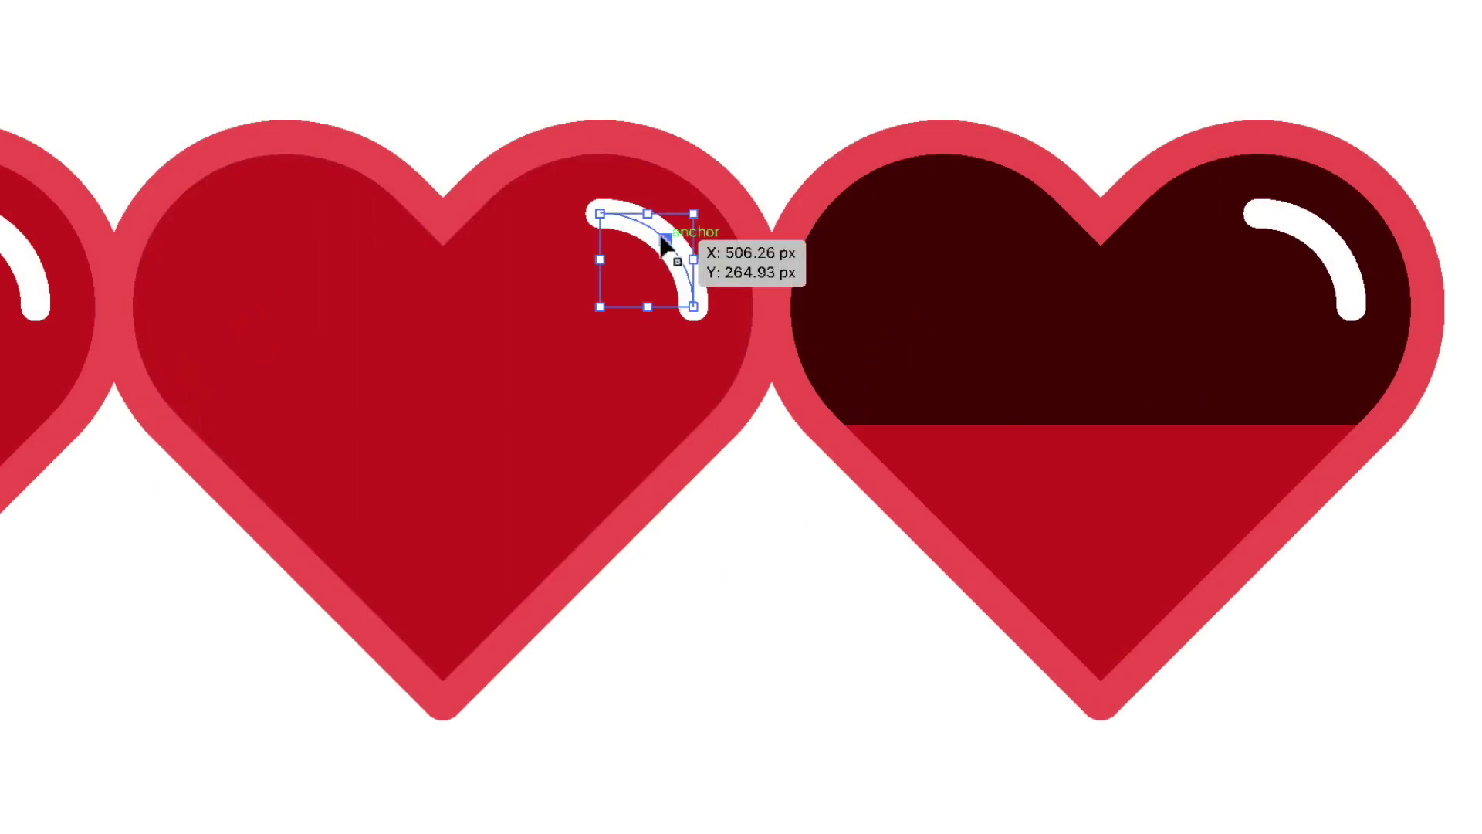
pyautogui.keyDown('shift'); pyautogui.click(9, 239); pyautogui.keyUp('shift')
pyautogui.press('i')
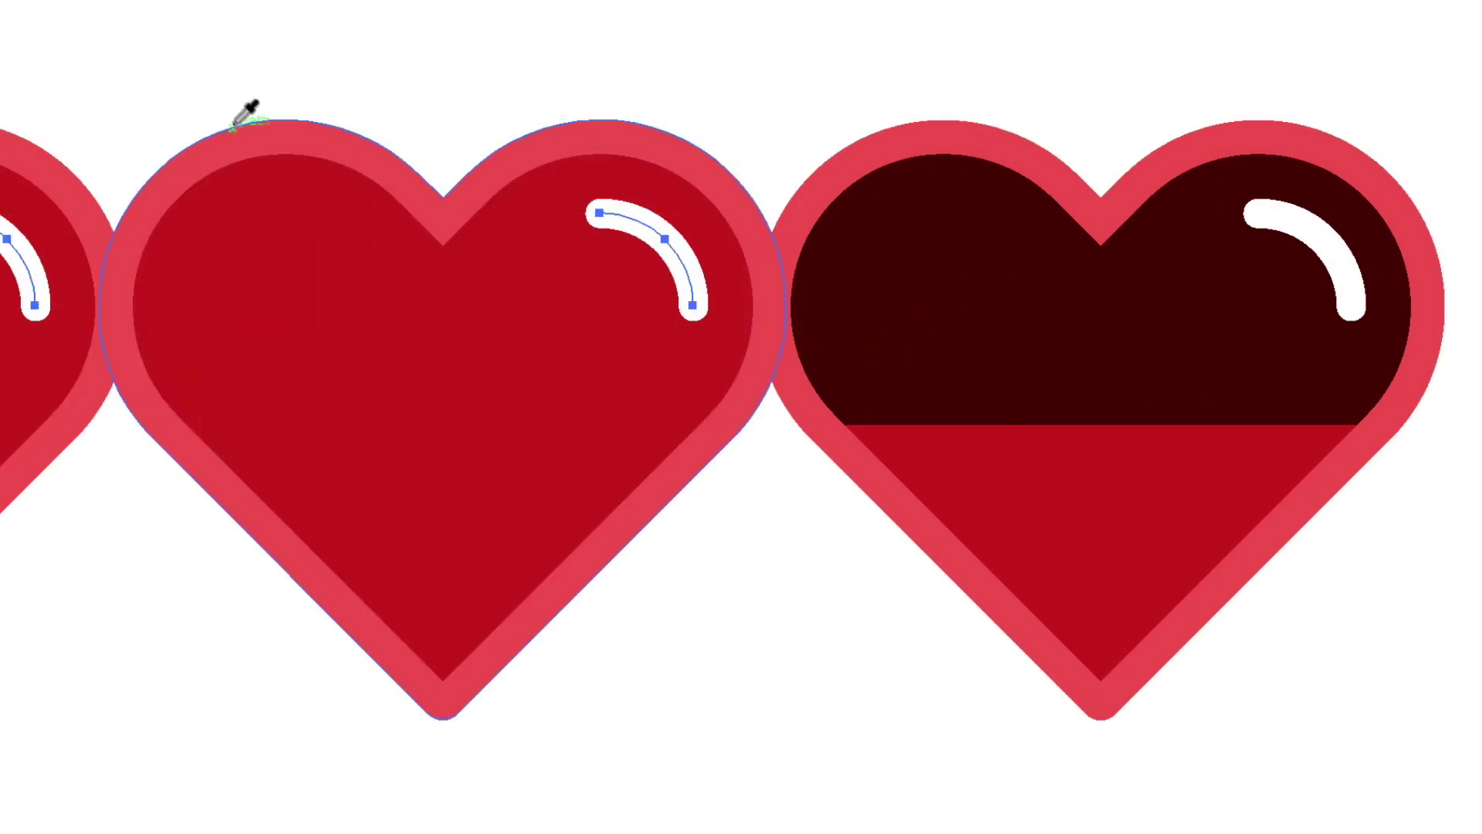
pyautogui.click(246, 135)
pyautogui.press('v')
# Step: Lighten the two pink highlight arcs by setting the brightness to 100% and lowering the saturation
pyautogui.click(698, 516)
pyautogui.press('Up')
pyautogui.press('Up')
pyautogui.press('Up')
pyautogui.click(700, 473)
pyautogui.doubleClick(696, 518)
pyautogui.write('100')
pyautogui.doubleClick(699, 480)
pyautogui.write('40')
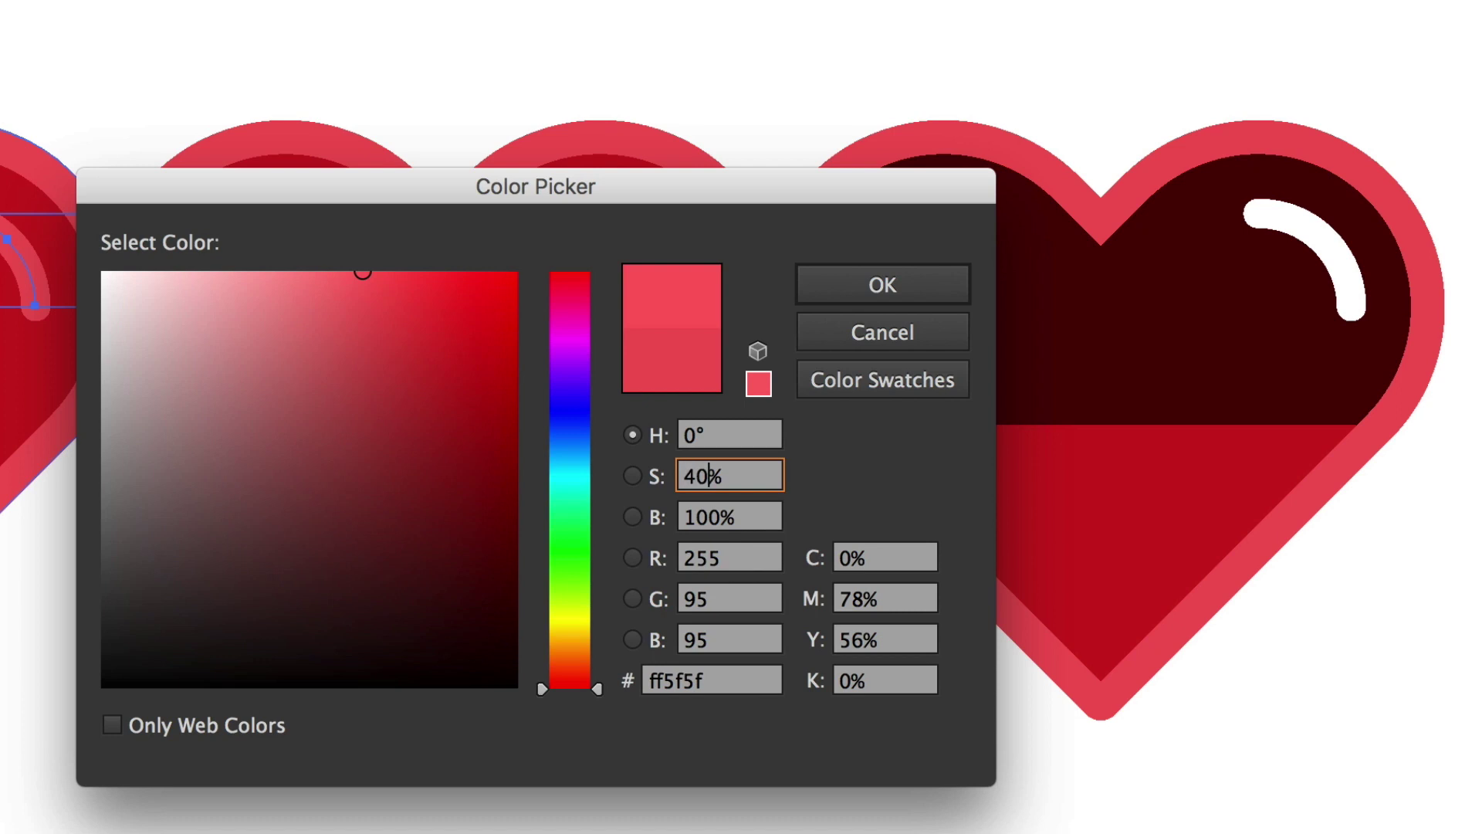
pyautogui.press('Tab')
pyautogui.doubleClick(699, 479)
pyautogui.write('43')
pyautogui.doubleClick(681, 478)
pyautogui.click(920, 279)
# Step: Recolour the borders of all three hearts with the lighter pink sampled from the middle heart's highlight
pyautogui.click(598, 136)
pyautogui.keyDown('shift'); pyautogui.click(68, 179); pyautogui.keyUp('shift')
pyautogui.keyDown('shift'); pyautogui.click(849, 139); pyautogui.keyUp('shift')
pyautogui.press('i')
pyautogui.click(668, 242)
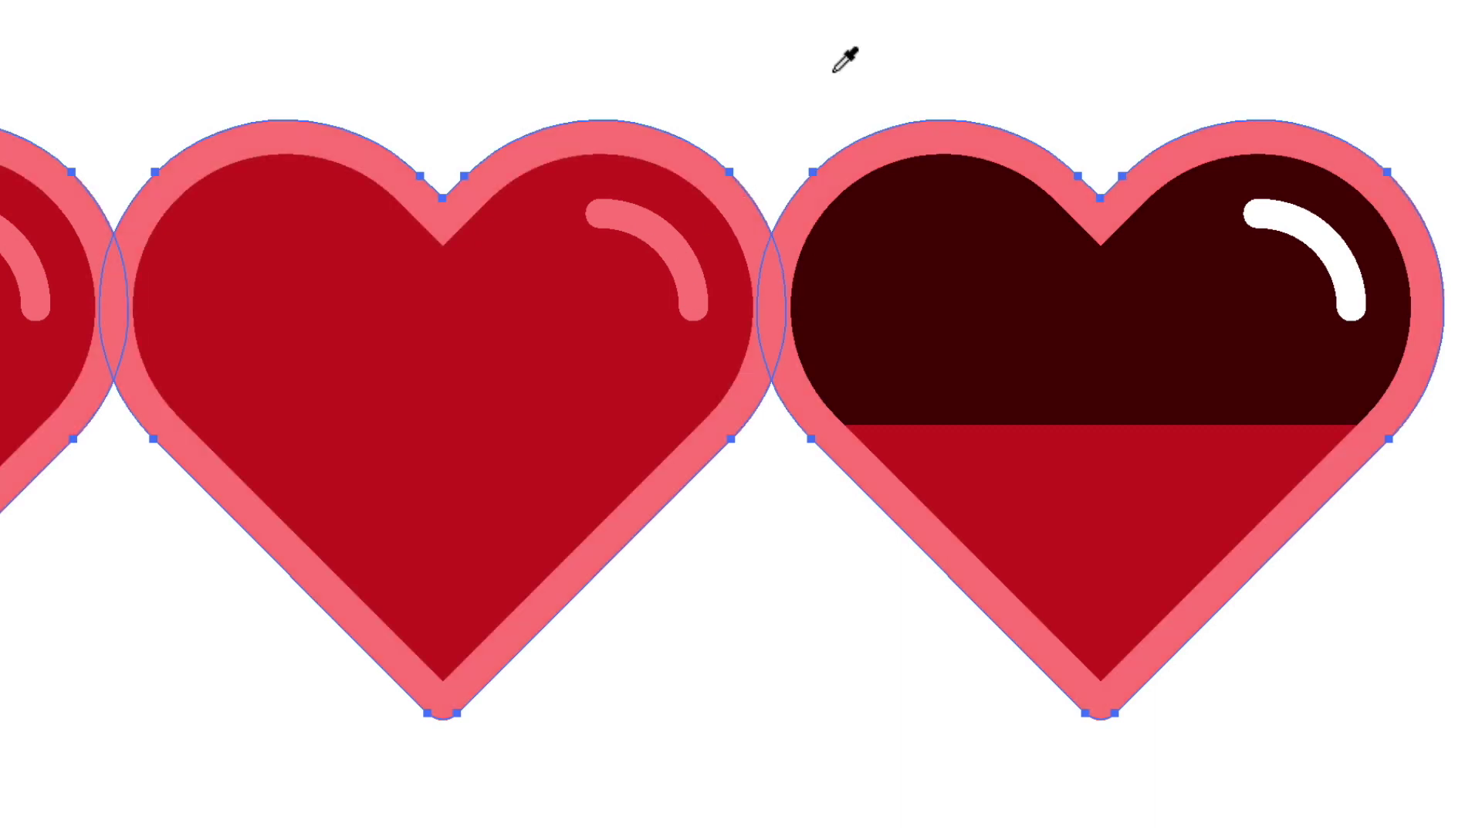
pyautogui.press('v')
pyautogui.click(764, 51)
# Step: Give the third heart's highlight arc the dark maroon sampled from the heart's upper area
pyautogui.hscroll(-2, 763, 51)
pyautogui.scroll(2, 762, 51)
pyautogui.hscroll(4, 763, 51)
pyautogui.scroll(1, 763, 51)
pyautogui.click(1126, 361)
pyautogui.press('i')
pyautogui.click(431, 528)
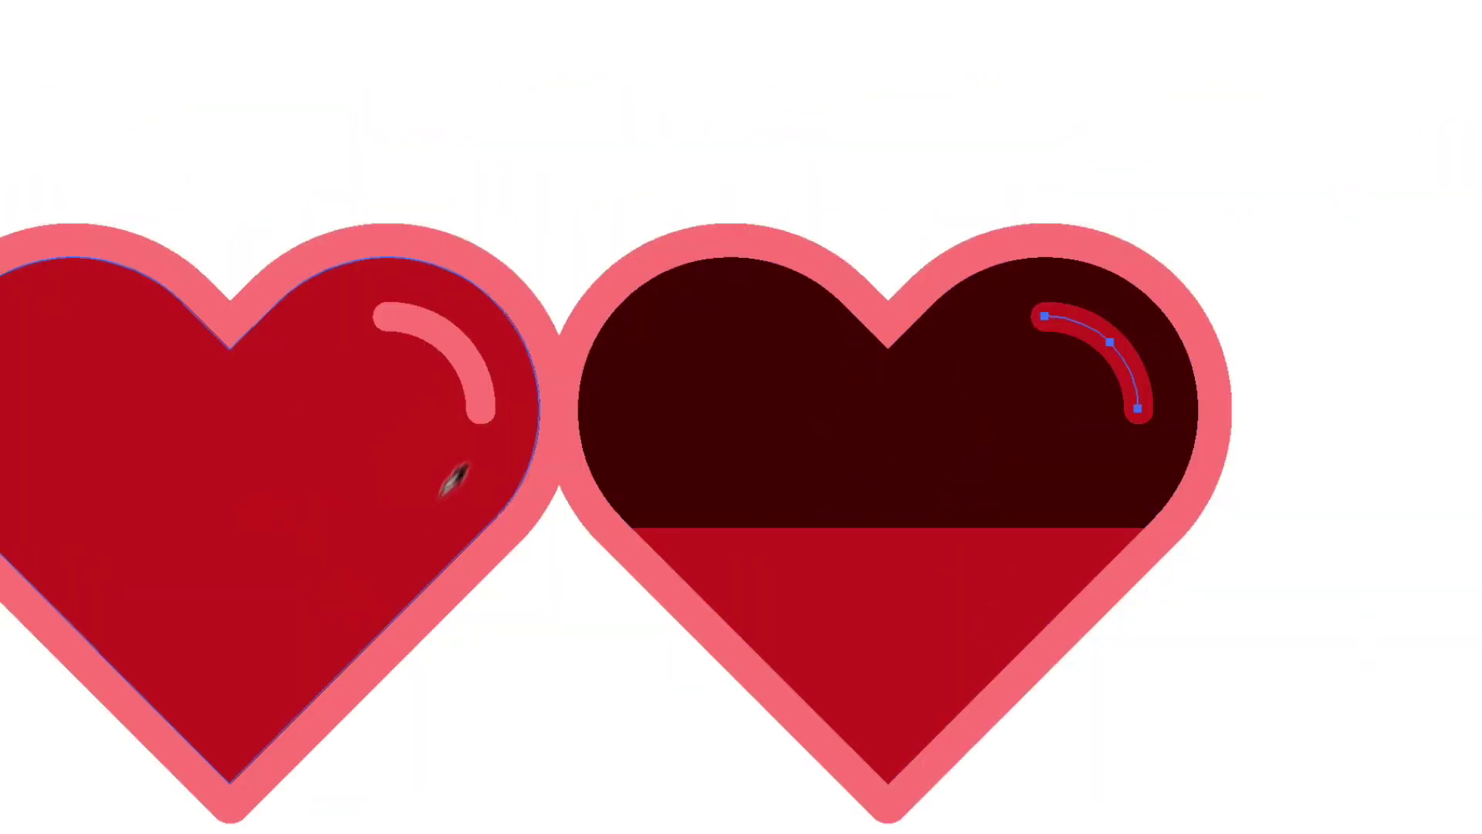
pyautogui.press('super+z')
pyautogui.click(660, 383)
# Step: Set the third heart's highlight colour to hue 0°, saturation 84% and brightness 48%
pyautogui.doubleClick(2, 533)
pyautogui.click(690, 516)
pyautogui.write('40')
pyautogui.click(698, 482)
pyautogui.write('88')
pyautogui.click(742, 513)
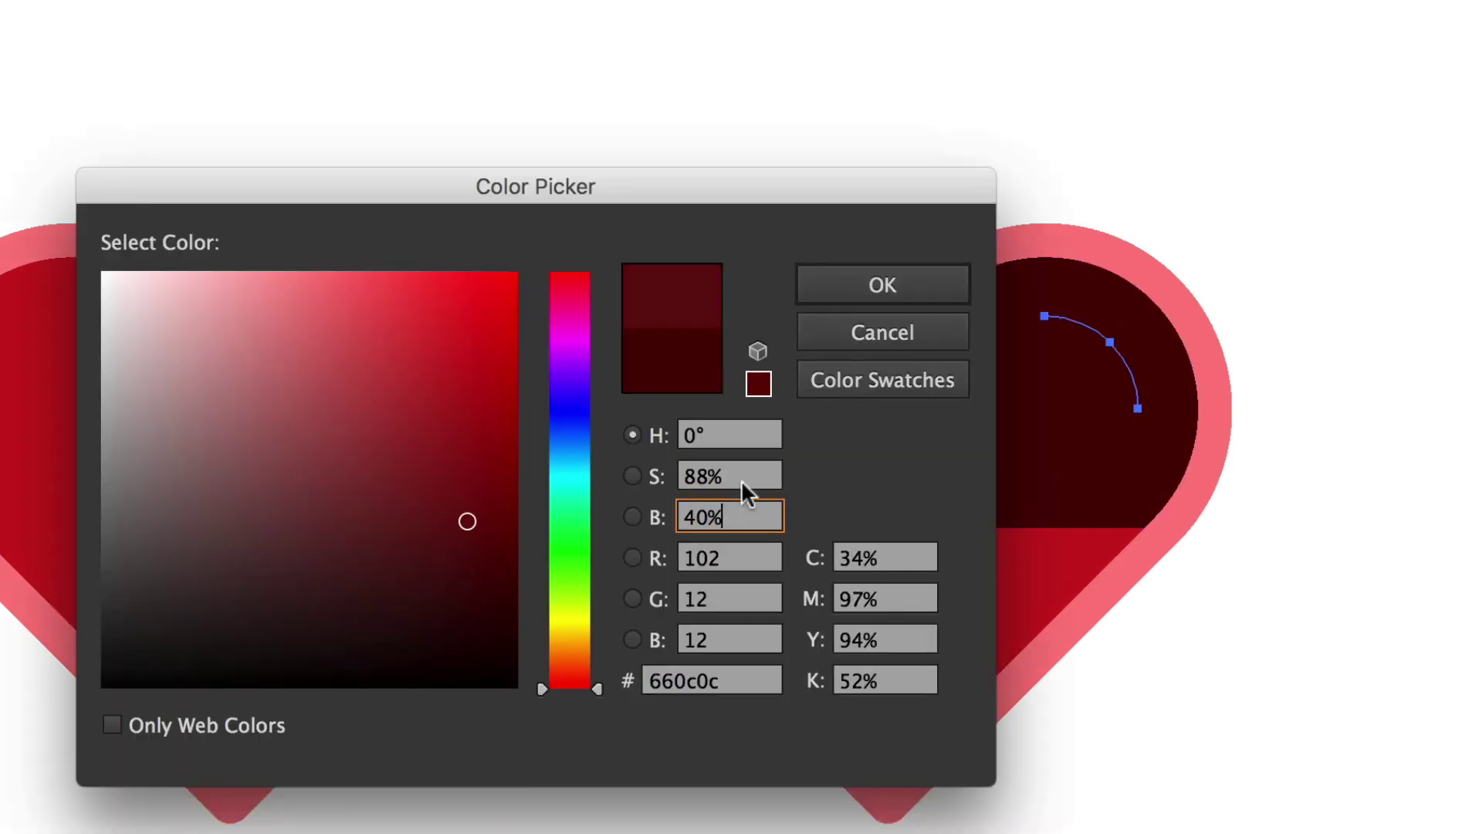
pyautogui.click(694, 475)
pyautogui.write('84')
pyautogui.click(744, 519)
pyautogui.write('48')
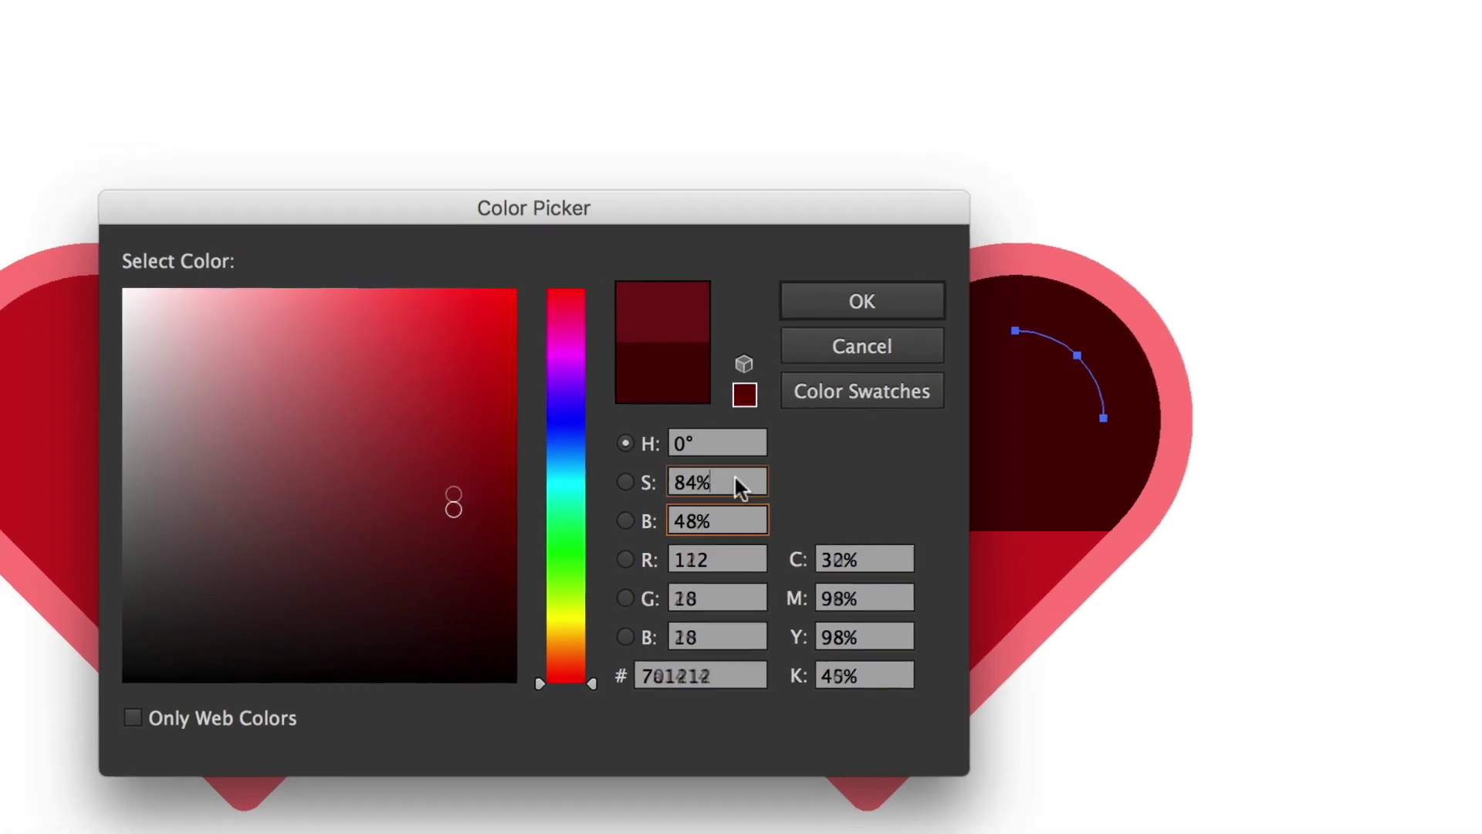
pyautogui.press('Return')
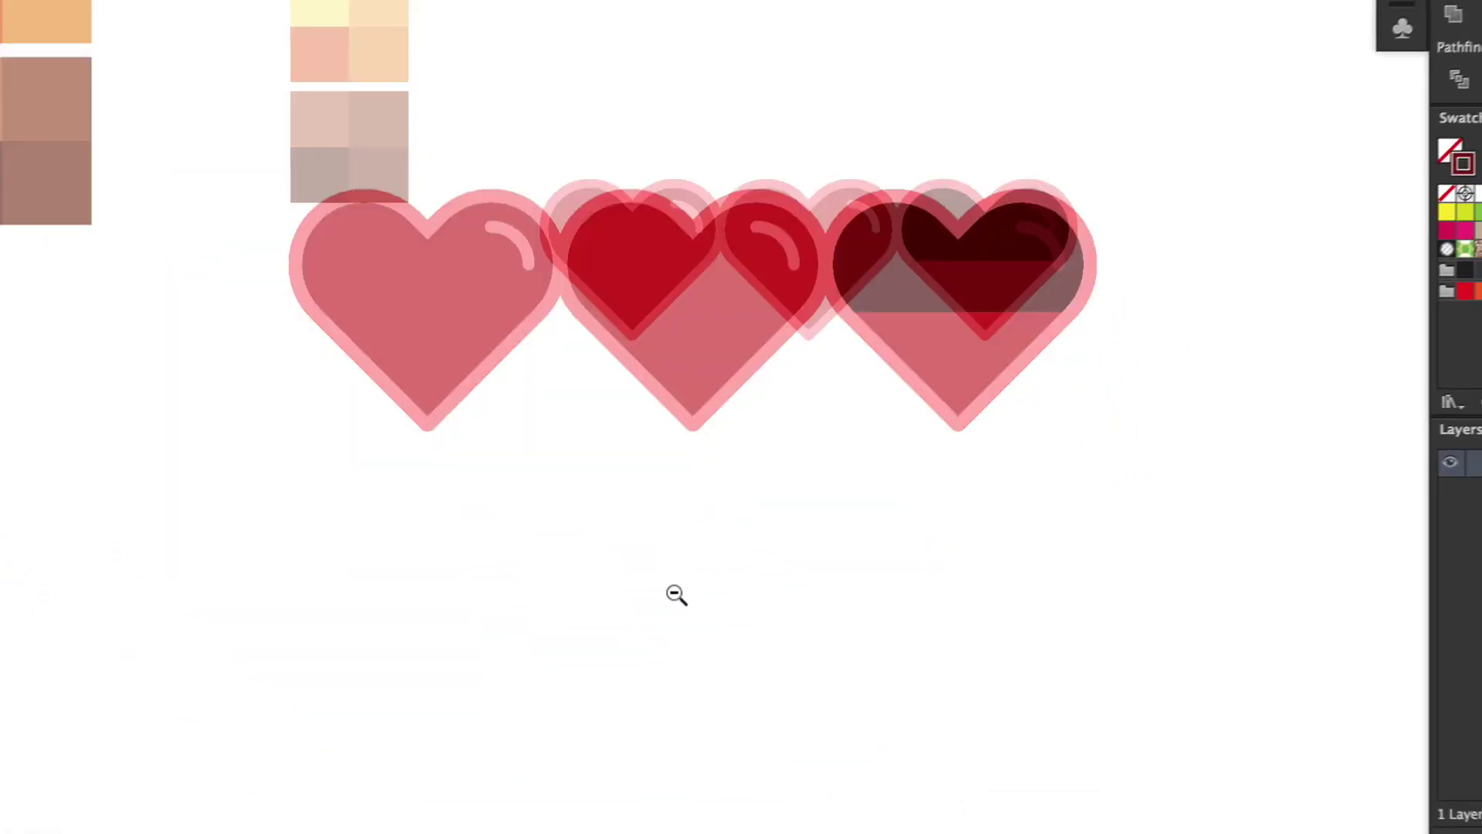
# Step: Bring a copy of the middle heart's inner red shape to the front and reduce its width to 110 px
pyautogui.click(636, 494)
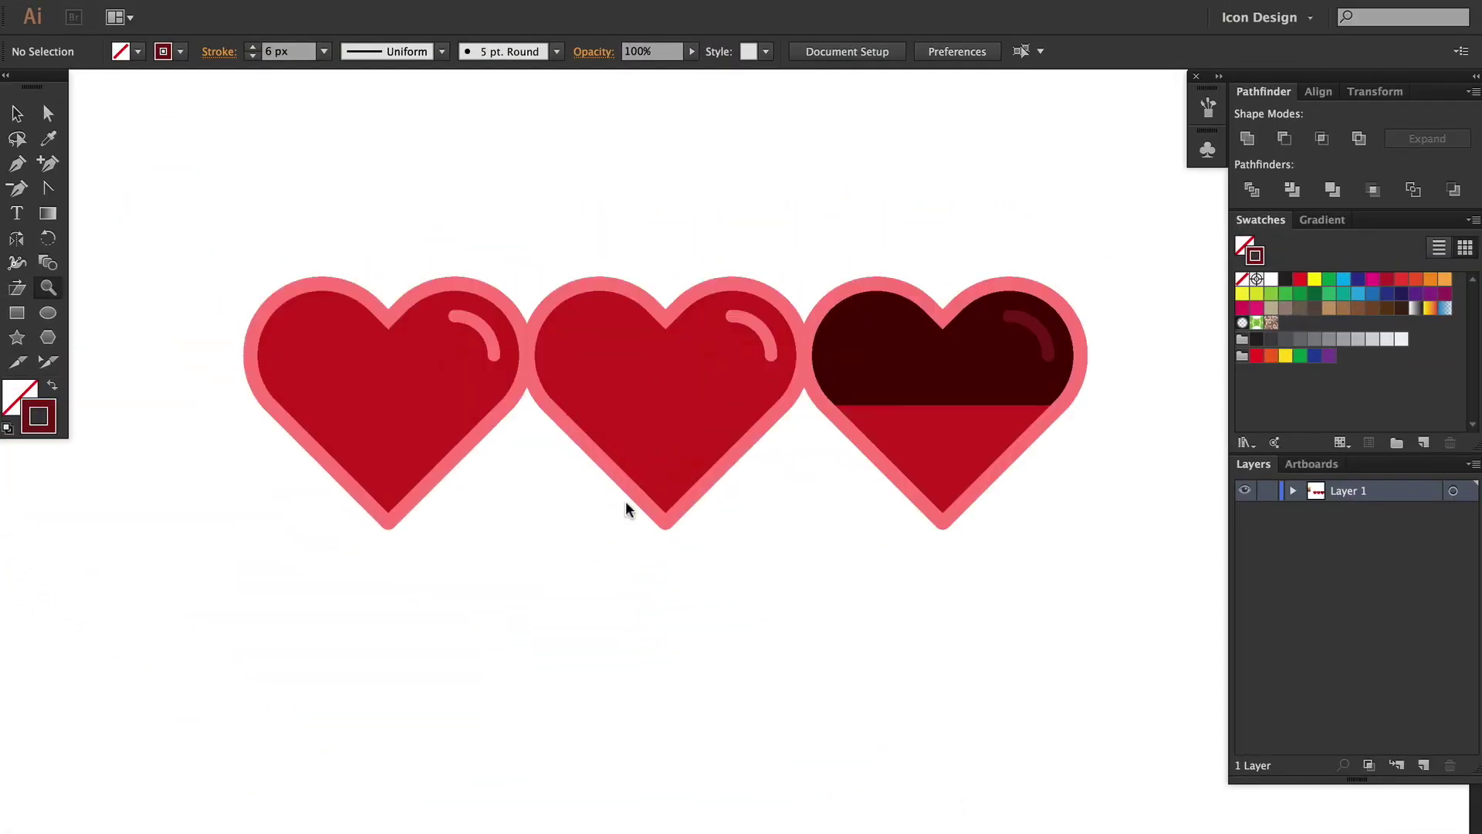
pyautogui.keyDown('alt'); pyautogui.click(626, 504); pyautogui.keyUp('alt')
pyautogui.keyDown('alt'); pyautogui.click(627, 503); pyautogui.keyUp('alt')
pyautogui.click(767, 461)
pyautogui.click(770, 458)
pyautogui.moveTo(780, 452); pyautogui.dragTo(624, 493)
pyautogui.press('v')
pyautogui.click(658, 451)
pyautogui.press('super+shift+bracketright')
pyautogui.click(1117, 55)
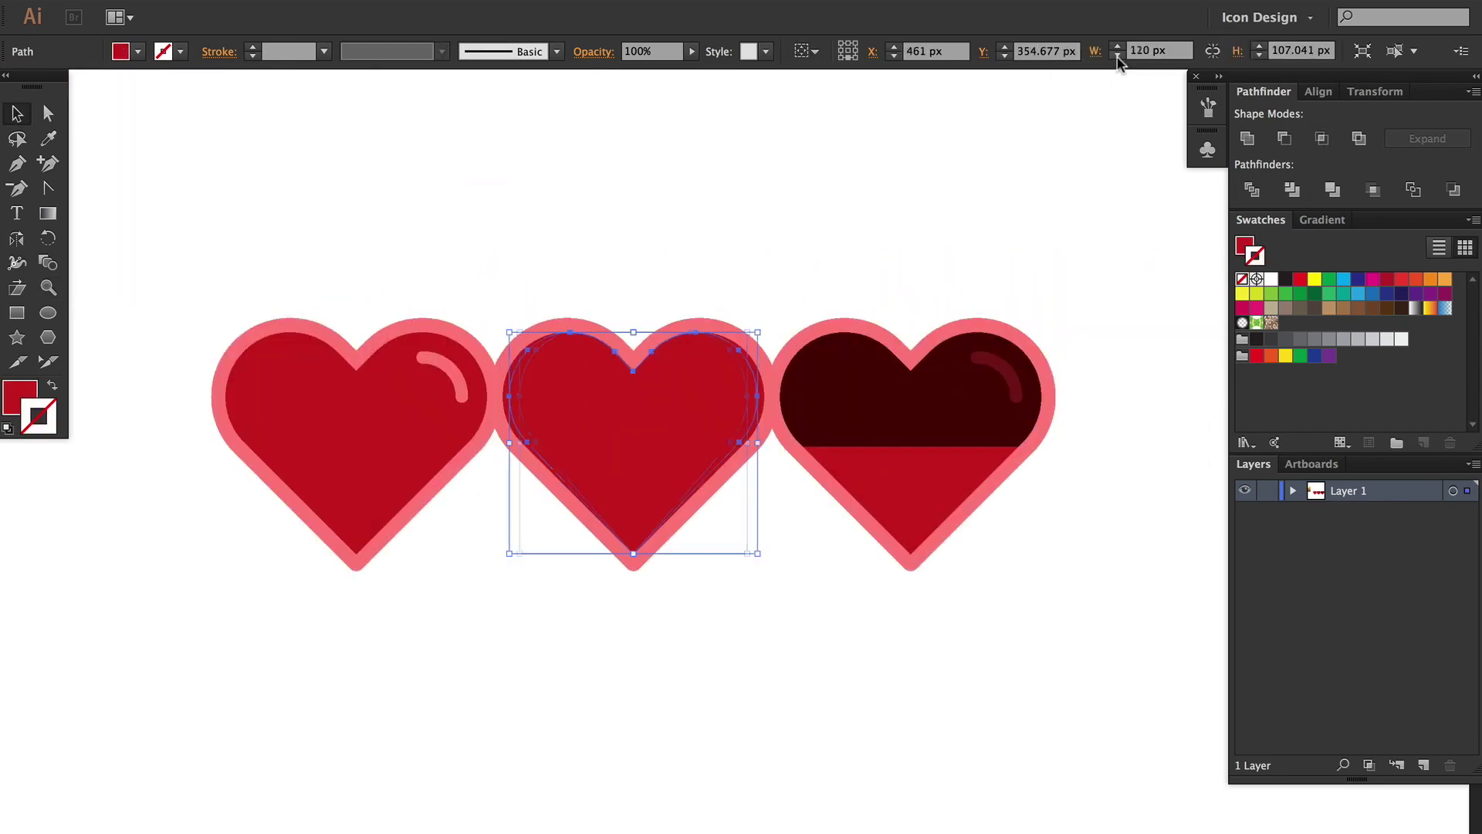
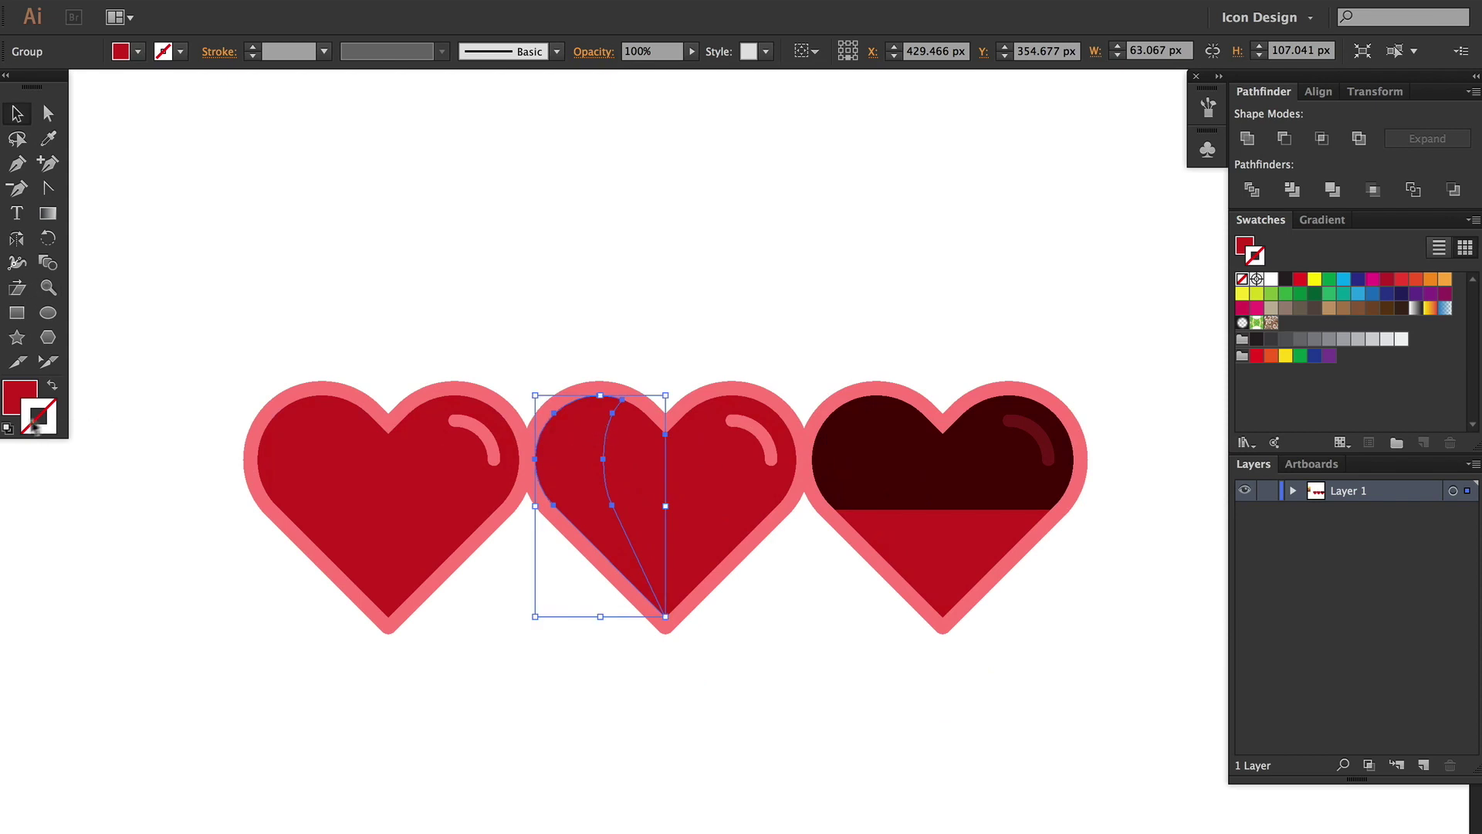
# Step: Recolour the split-off shading shape on the middle heart from red to indigo 3520a0
pyautogui.moveTo(553, 519); pyautogui.dragTo(556, 470)
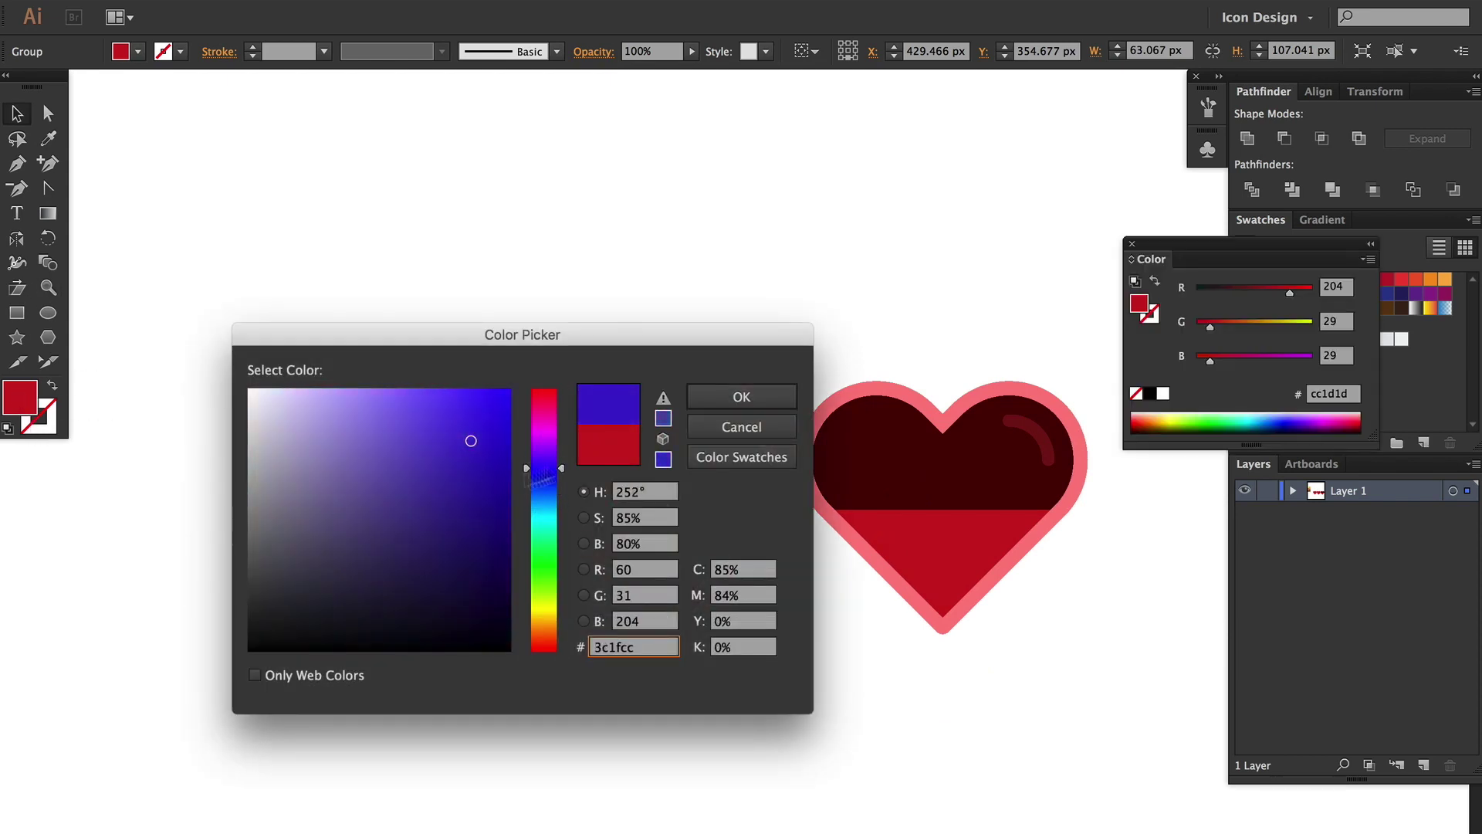
pyautogui.click(747, 401)
pyautogui.moveTo(579, 492); pyautogui.dragTo(106, 724)
pyautogui.moveTo(17, 700); pyautogui.dragTo(591, 680)
pyautogui.click(487, 364)
pyautogui.moveTo(488, 363); pyautogui.dragTo(473, 489)
pyautogui.press('i')
pyautogui.click(678, 679)
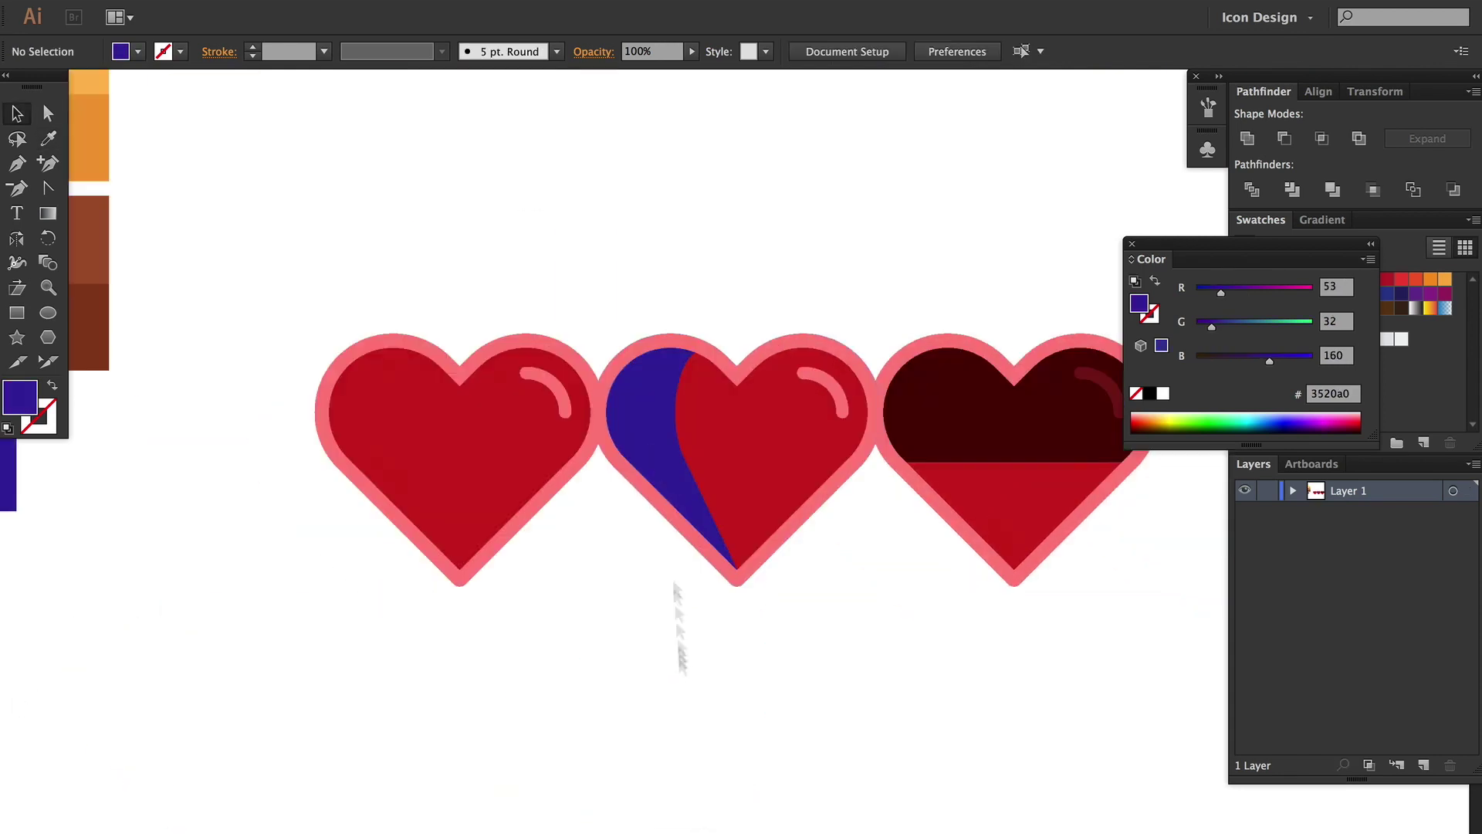
# Step: Change the blending mode of the middle heart's indigo shading and lower its opacity to 40%
pyautogui.click(660, 448)
pyautogui.press('Return')
pyautogui.click(582, 53)
pyautogui.click(432, 86)
pyautogui.click(437, 275)
pyautogui.click(463, 284)
pyautogui.click(696, 312)
pyautogui.click(650, 386)
pyautogui.click(628, 56)
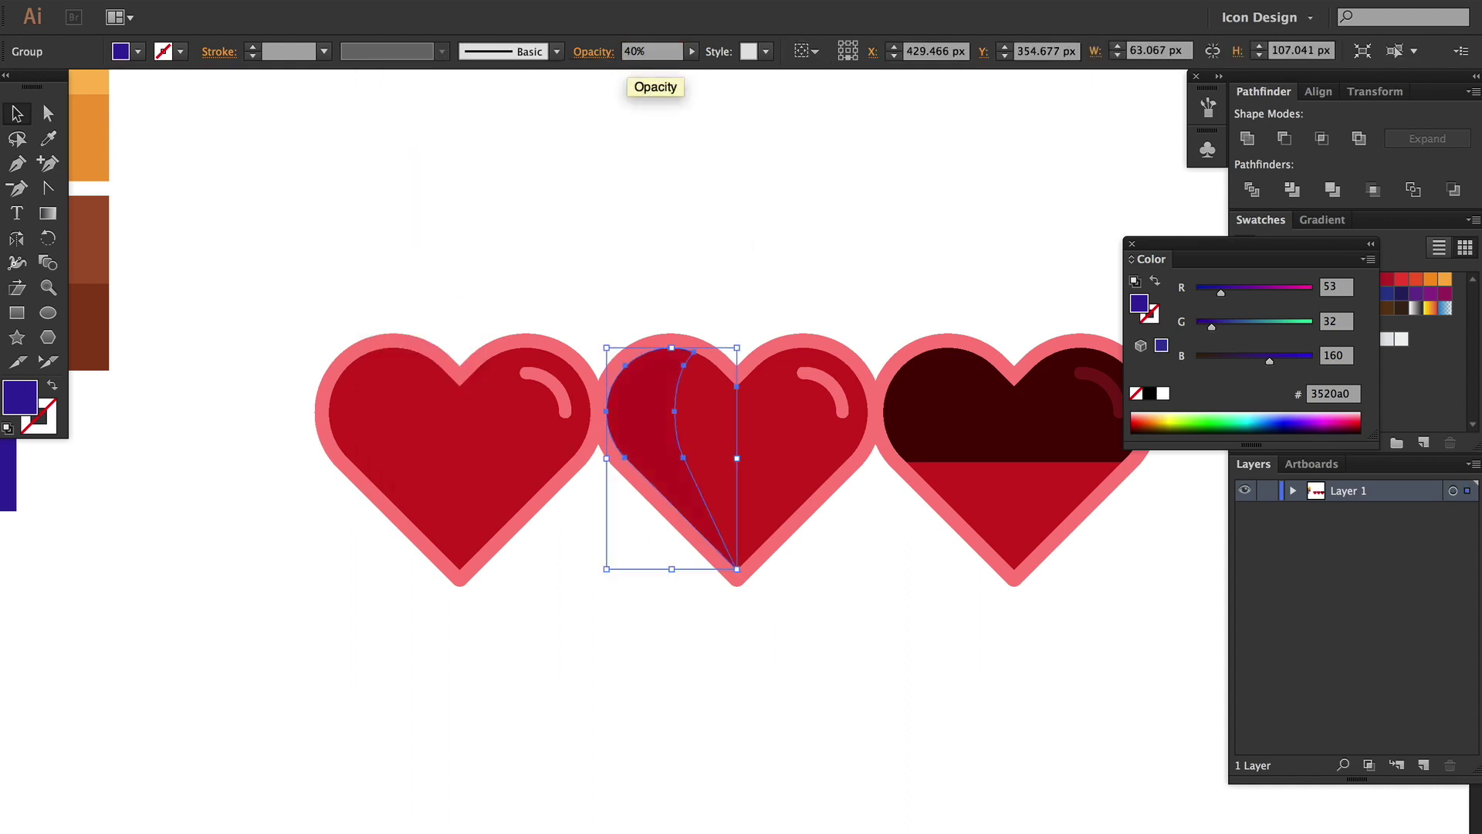
# Step: Raise the opacity of the middle heart's shading to 44% and on to 48%
pyautogui.click(633, 199)
pyautogui.hscroll(5, 635, 247)
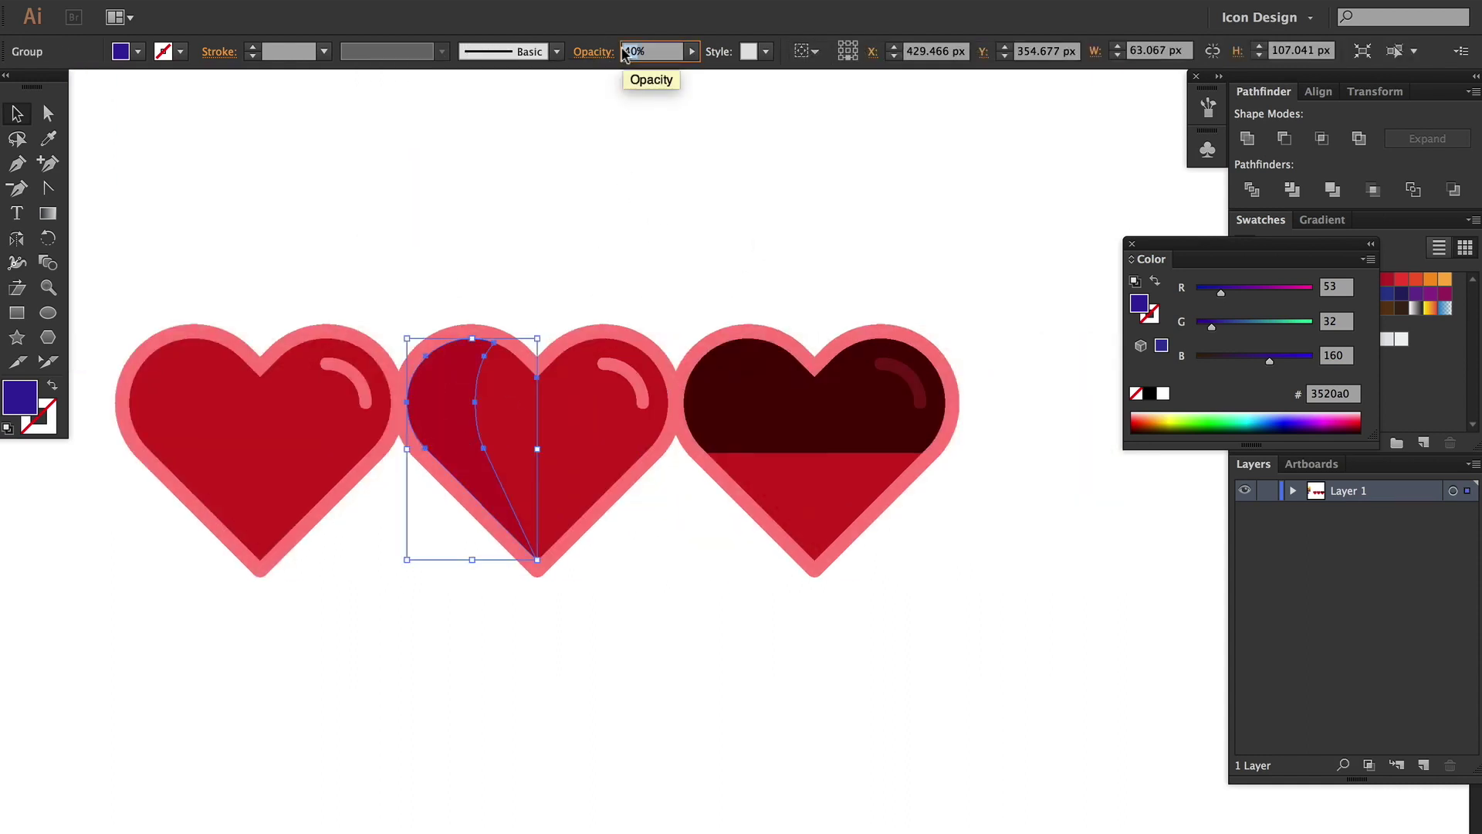
pyautogui.write('44')
pyautogui.press('Return')
pyautogui.click(562, 199)
pyautogui.click(468, 403)
pyautogui.write('48')
pyautogui.press('Return')
pyautogui.click(569, 220)
pyautogui.click(468, 402)
pyautogui.click(627, 55)
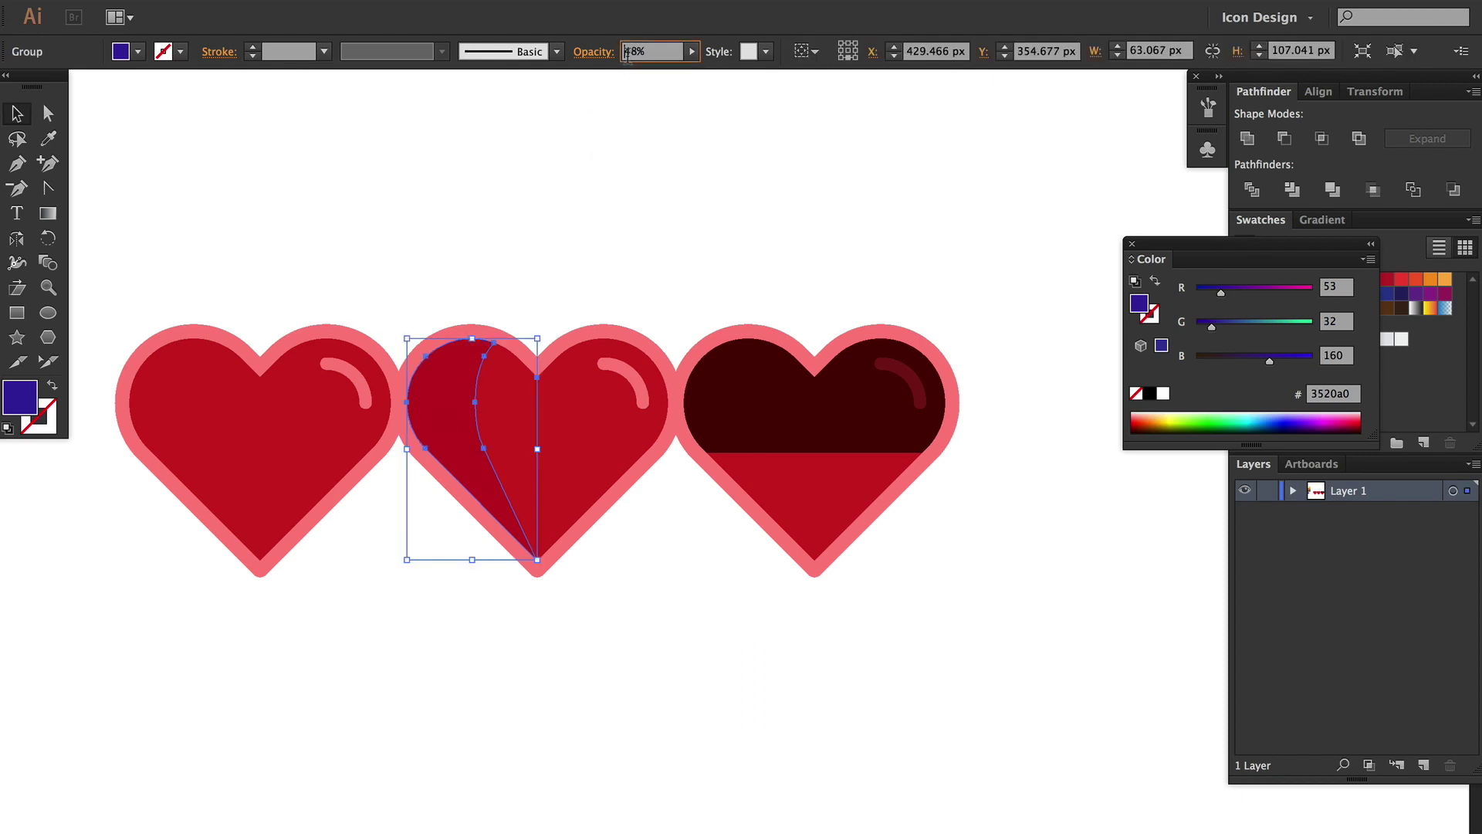
pyautogui.click(568, 226)
# Step: Move the shading onto the third heart, and shrink the pasted screenshot of the heart, placing it below the row
pyautogui.moveTo(456, 414); pyautogui.dragTo(733, 417)
pyautogui.click(752, 268)
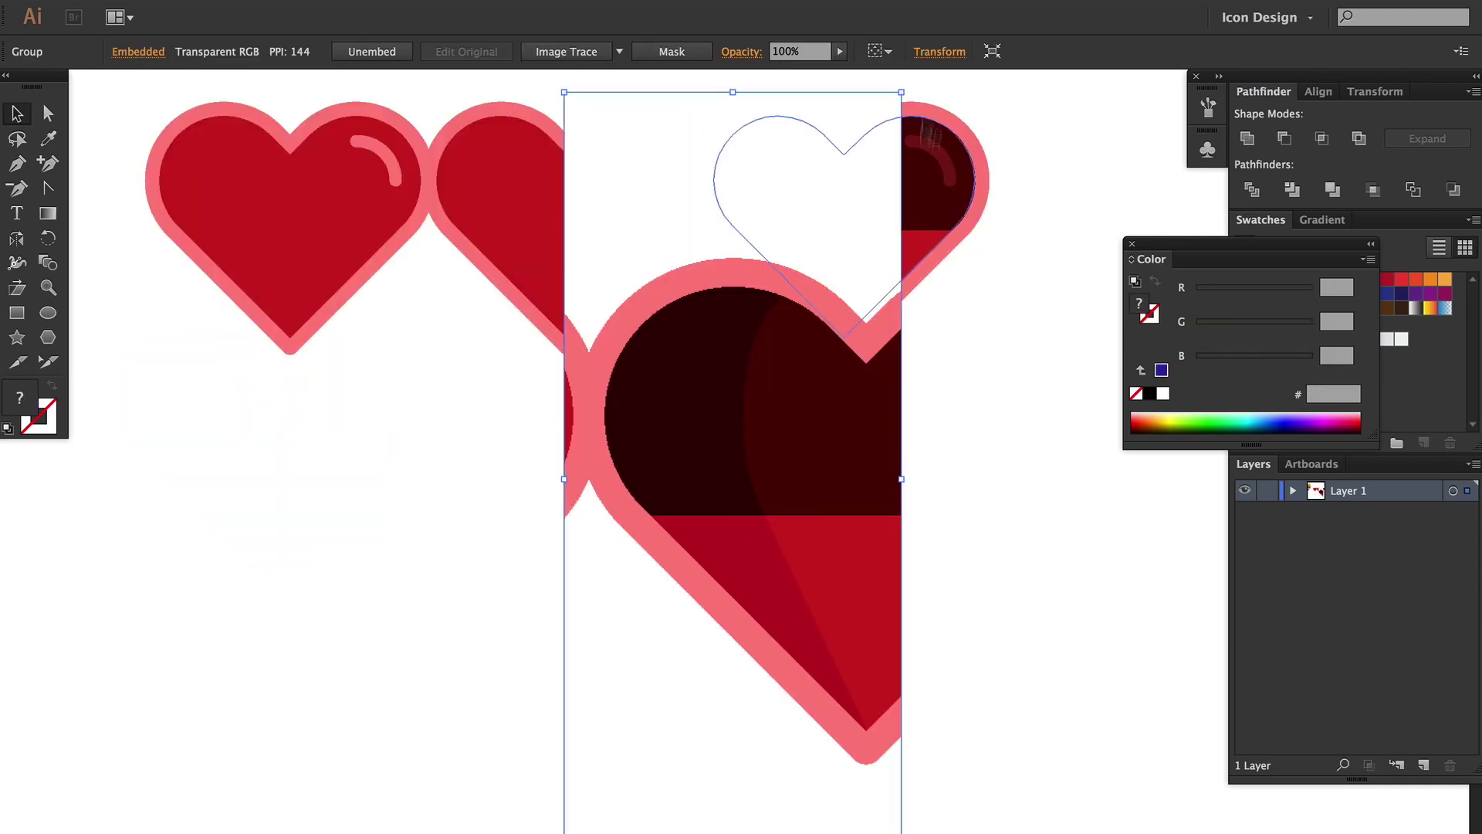
pyautogui.moveTo(901, 93); pyautogui.dragTo(750, 570)
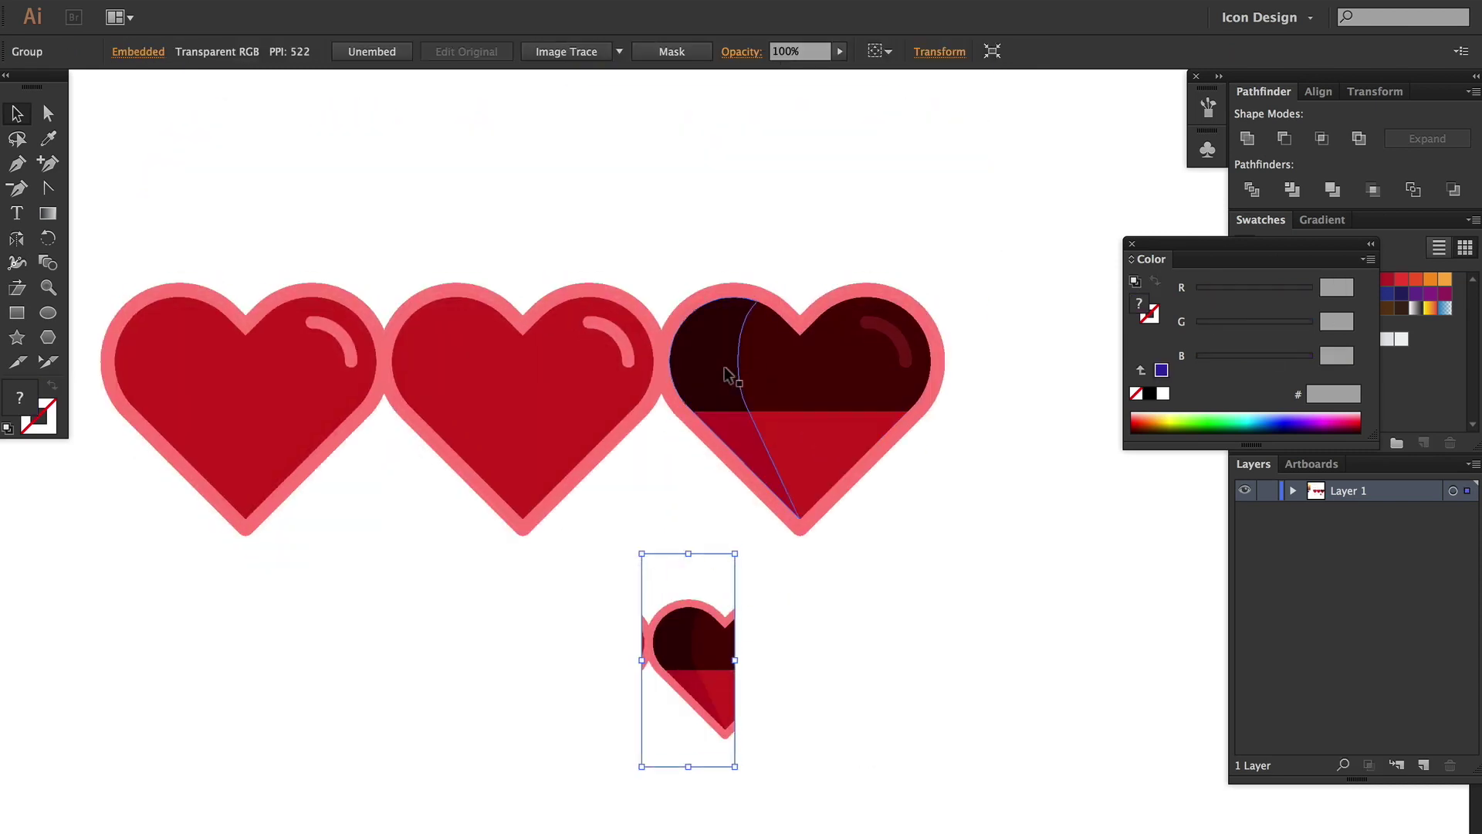
# Step: Copy the third heart's shading onto the middle and first hearts
pyautogui.click(728, 369)
pyautogui.moveTo(728, 369); pyautogui.dragTo(451, 370)
pyautogui.moveTo(452, 370); pyautogui.dragTo(174, 376)
# Step: Recolour the shading on the first and middle hearts with the dark red sampled from the pasted screenshot
pyautogui.press('i')
pyautogui.click(696, 687)
pyautogui.press('v')
pyautogui.click(497, 616)
pyautogui.click(443, 409)
pyautogui.press('i')
pyautogui.click(694, 687)
pyautogui.press('v')
pyautogui.click(479, 618)
# Step: Bring the third heart's lower red part in front of its shading, and select the shading over the dark area
pyautogui.moveTo(516, 507); pyautogui.dragTo(531, 594)
pyautogui.click(742, 488)
pyautogui.click(816, 520)
pyautogui.press('super+shift+]')
pyautogui.click(744, 478)
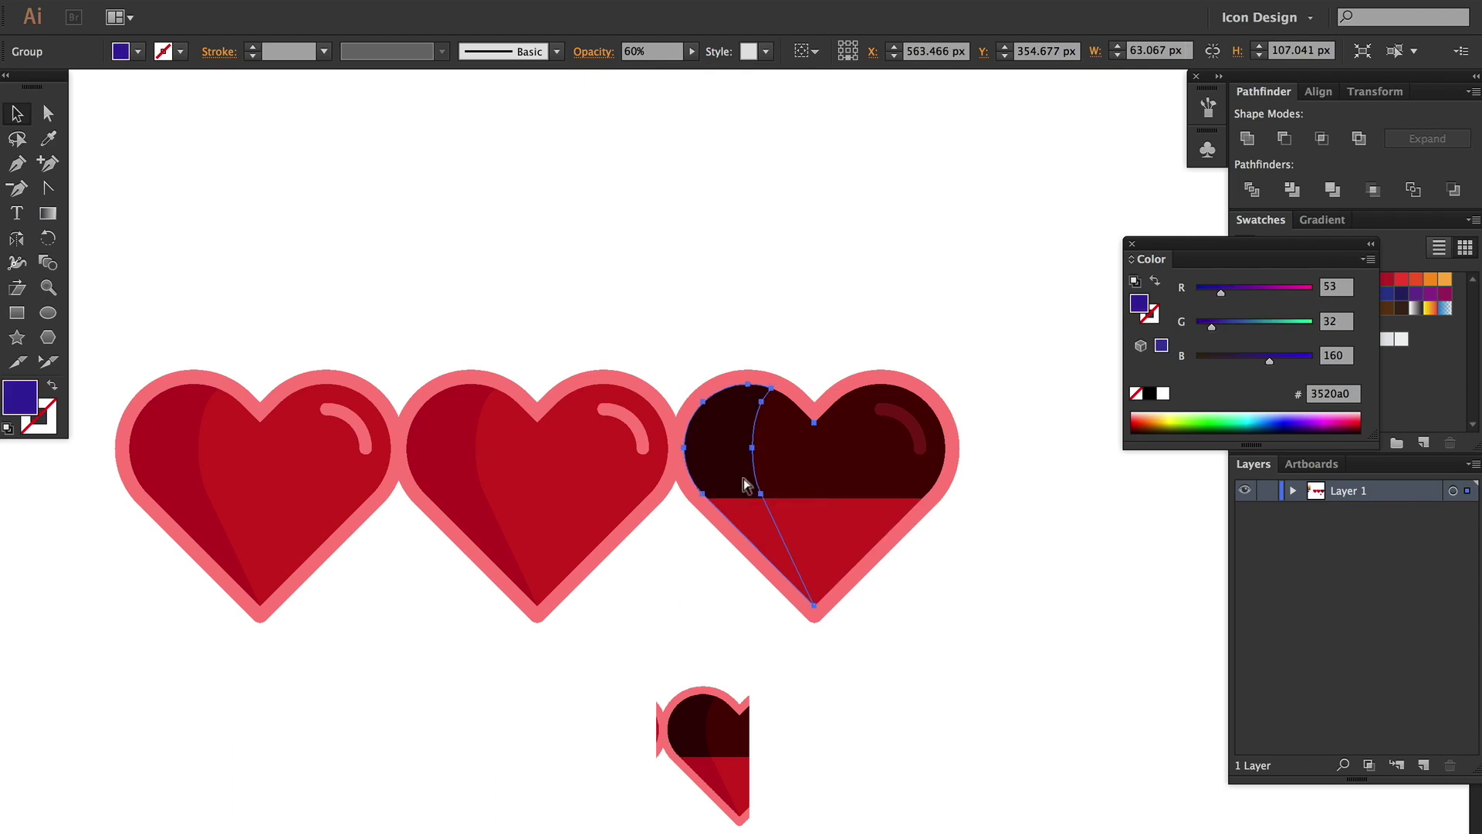
# Step: Try to intersect the third heart's shading with the lower red part, and undo the attempts
pyautogui.press('super+shift+]')
pyautogui.keyDown('shift'); pyautogui.click(818, 523); pyautogui.keyUp('shift')
pyautogui.click(1322, 138)
pyautogui.click(948, 459)
pyautogui.click(961, 521)
pyautogui.click(870, 531)
pyautogui.keyDown('shift'); pyautogui.click(759, 532); pyautogui.keyUp('shift')
pyautogui.moveTo(766, 534); pyautogui.dragTo(745, 643)
pyautogui.press('super+z')
pyautogui.click(1319, 140)
pyautogui.click(932, 462)
pyautogui.hotkey('ctrl', 'z')
# Step: Set the third heart's blue shading to 100% opacity
pyautogui.click(594, 51)
pyautogui.click(435, 85)
pyautogui.click(412, 108)
pyautogui.click(691, 52)
pyautogui.click(697, 71)
# Step: Try intersecting the opaque shading with the third heart's lower red part again, and undo the result
pyautogui.keyDown('shift'); pyautogui.click(815, 547); pyautogui.keyUp('shift')
pyautogui.click(1322, 139)
pyautogui.click(933, 461)
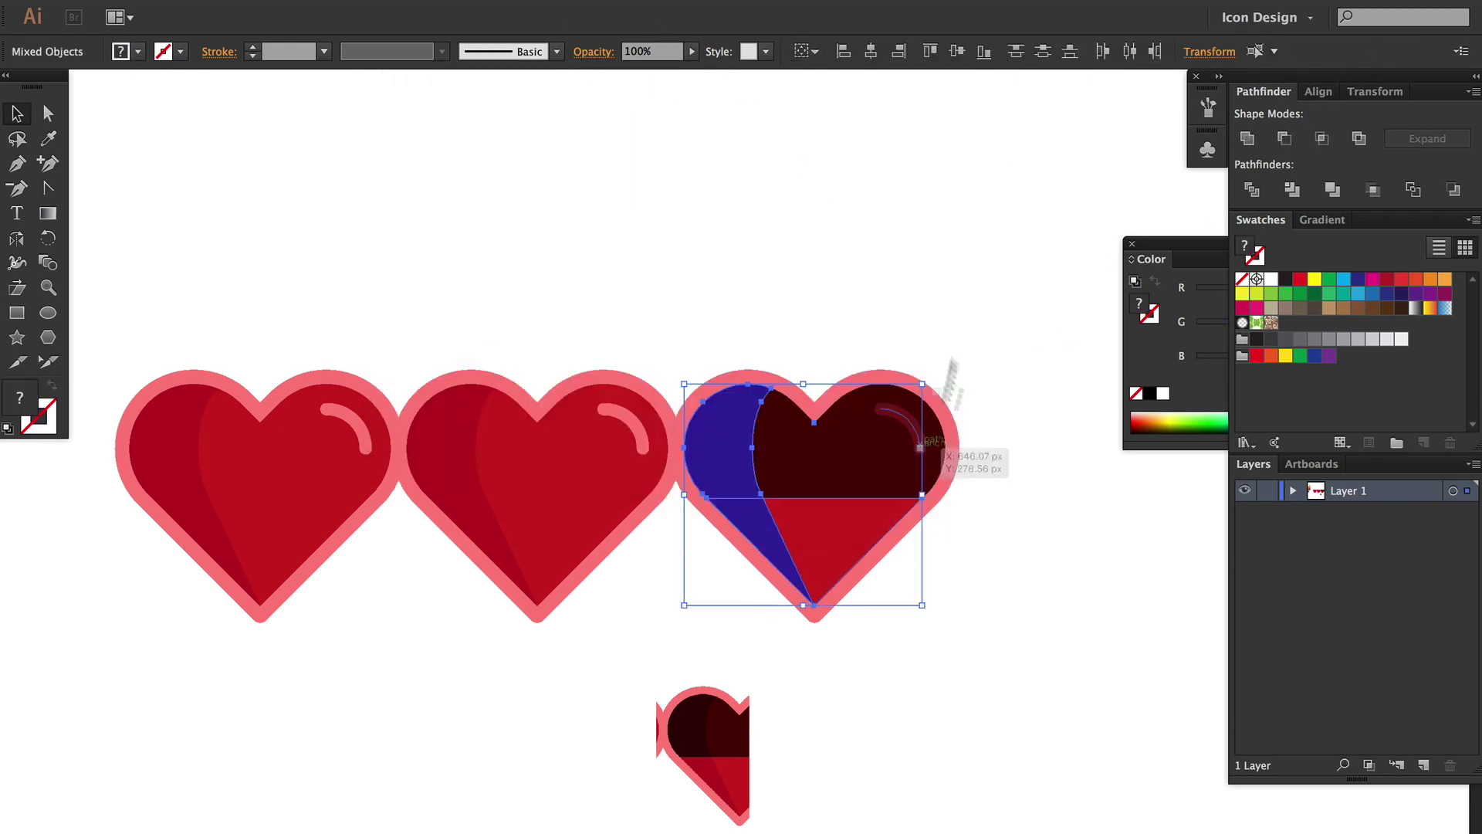
pyautogui.click(817, 533)
pyautogui.moveTo(817, 533); pyautogui.dragTo(839, 456)
pyautogui.press('z')
pyautogui.press('super+z')
pyautogui.press('a')
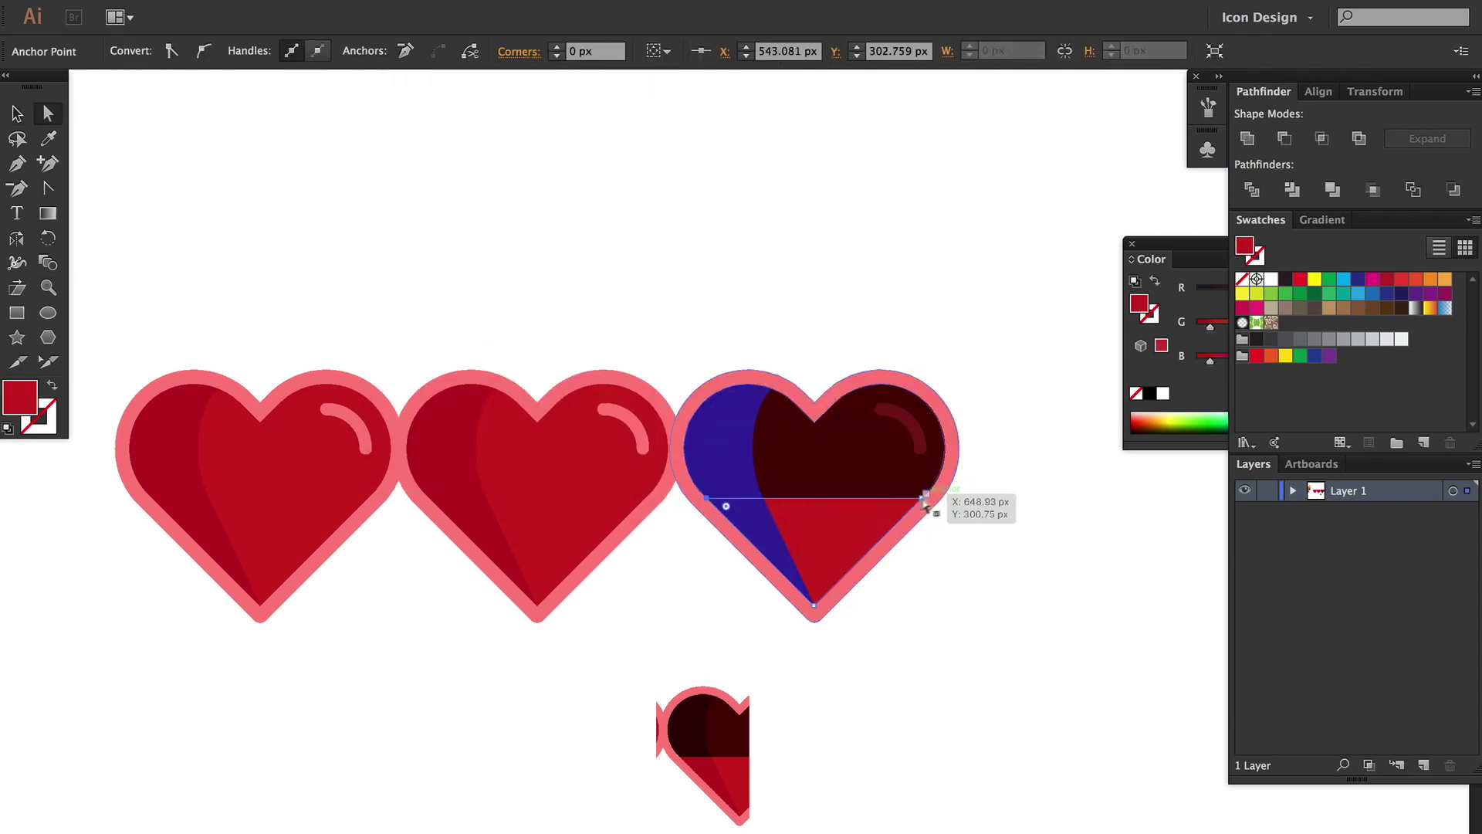
# Step: Recolour the third heart's blue shading with the darkest red sampled from the upper part of the pasted screenshot
pyautogui.press('v')
pyautogui.click(740, 475)
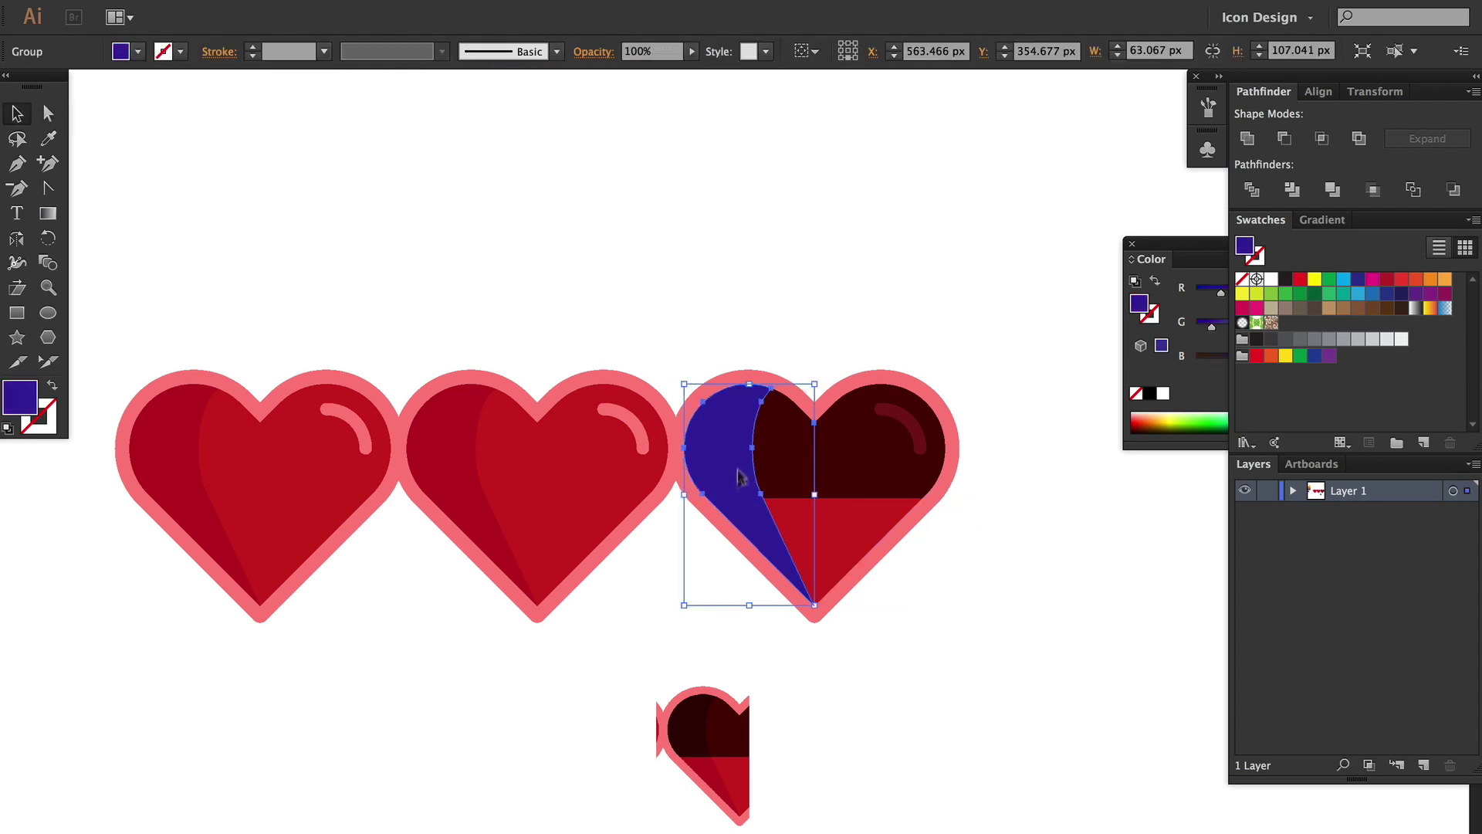
pyautogui.press('i')
pyautogui.click(688, 722)
pyautogui.press('v')
# Step: Bring the third heart's lower red part to the front and try to subtract it from the shading, undoing the subtraction
pyautogui.click(832, 696)
pyautogui.click(767, 538)
pyautogui.click(824, 524)
pyautogui.press('super+shift+]')
pyautogui.keyDown('shift'); pyautogui.click(729, 466); pyautogui.keyUp('shift')
pyautogui.click(1286, 140)
pyautogui.press('super+z')
# Step: Isolate the third heart's shading group and delete its stray anchor point at the heart's notch
pyautogui.doubleClick(740, 434)
pyautogui.press('a')
pyautogui.moveTo(813, 349); pyautogui.dragTo(934, 516)
pyautogui.press('Delete')
pyautogui.press('v')
pyautogui.press('Escape')
# Step: Intersect the shading with the third heart's lower red part, and fill it with the red sampled from the pasted screenshot's lower shading
pyautogui.click(741, 455)
pyautogui.keyDown('shift'); pyautogui.click(812, 526); pyautogui.keyUp('shift')
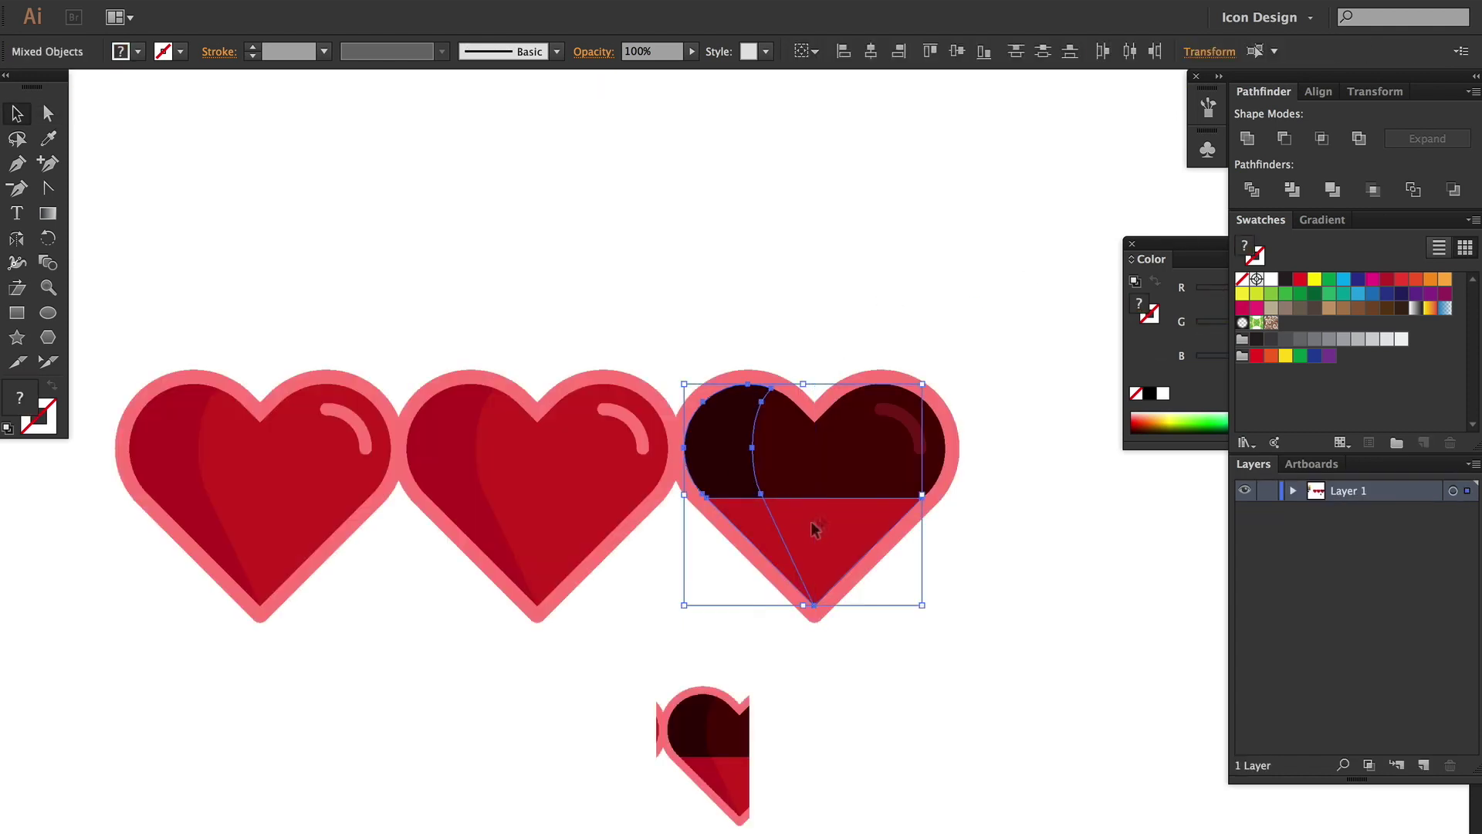
pyautogui.click(1321, 140)
pyautogui.press('i')
pyautogui.click(706, 764)
pyautogui.press('v')
pyautogui.click(722, 621)
# Step: Fill the shading over the third heart's dark area with the darkest red sampled from the pasted screenshot
pyautogui.click(735, 463)
pyautogui.press('i')
pyautogui.click(696, 721)
pyautogui.press('v')
# Step: Try to subtract the lower red part from the third heart's remaining shading, and undo it
pyautogui.click(845, 543)
pyautogui.keyDown('shift'); pyautogui.click(728, 448); pyautogui.keyUp('shift')
pyautogui.click(1285, 141)
pyautogui.hotkey('ctrl', 'z')
# Step: Delete the stray notch point from the third heart's remaining shading, and apply Minus Front to trim off its lower part
pyautogui.doubleClick(740, 420)
pyautogui.press('a')
pyautogui.moveTo(802, 371); pyautogui.dragTo(871, 475)
pyautogui.press('Delete')
pyautogui.press('v')
pyautogui.doubleClick(804, 214)
pyautogui.click(723, 470)
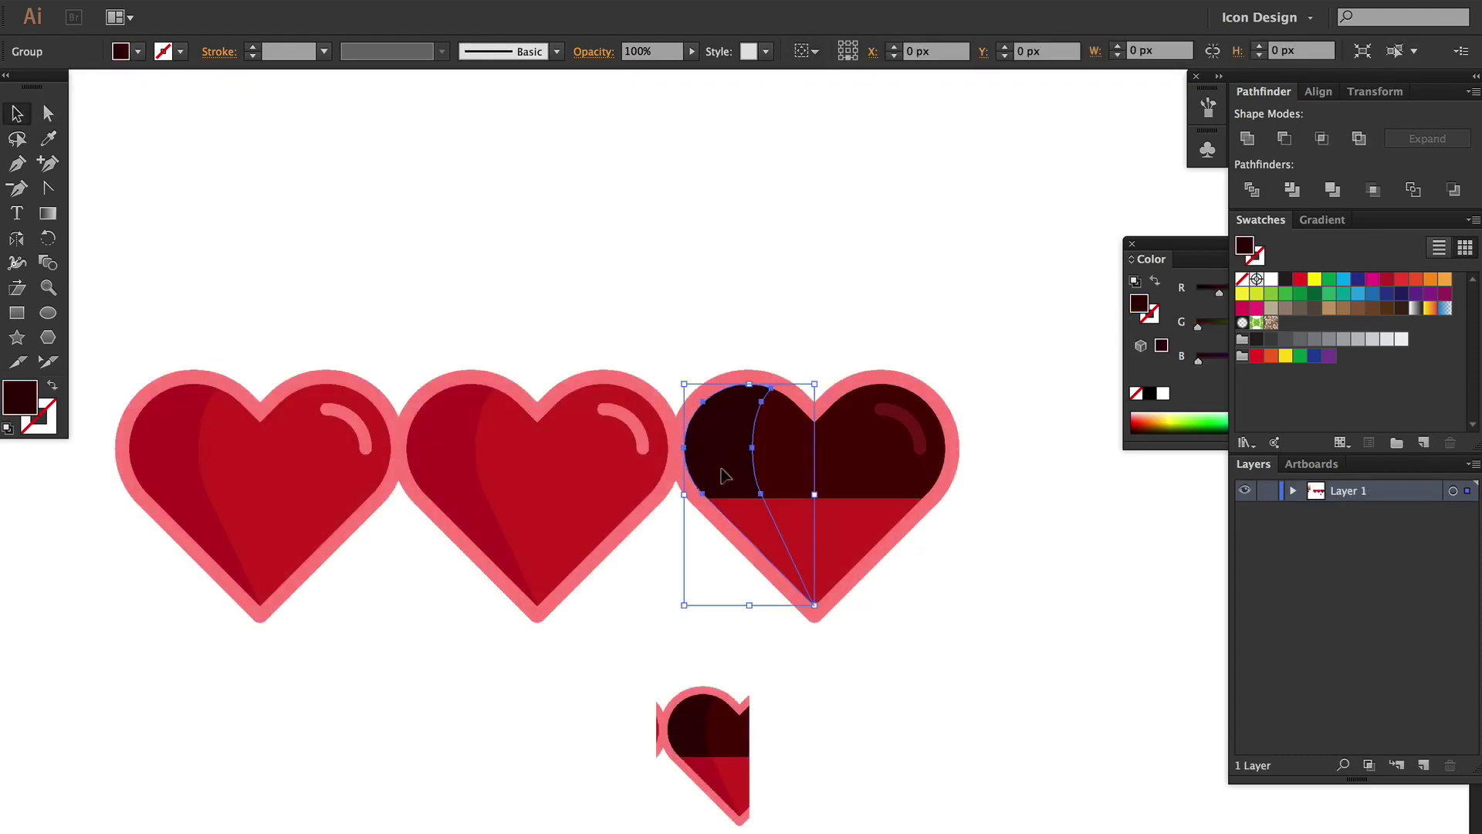
pyautogui.click(1285, 139)
# Step: Isolate the middle heart's shading and delete its stray anchor point at the notch
pyautogui.doubleClick(452, 471)
pyautogui.press('a')
pyautogui.moveTo(516, 347); pyautogui.dragTo(587, 480)
pyautogui.press('Delete')
pyautogui.press('Escape')
pyautogui.press('v')
# Step: Delete the stray notch point from the first heart's shading, and remove the pasted screenshot below the row
pyautogui.doubleClick(171, 432)
pyautogui.press('a')
pyautogui.moveTo(254, 354); pyautogui.dragTo(349, 513)
pyautogui.press('Delete')
pyautogui.press('v')
pyautogui.doubleClick(405, 255)
pyautogui.keyDown('alt'); pyautogui.keyDown('super'); pyautogui.click(744, 546); pyautogui.keyUp('super'); pyautogui.keyUp('alt')
pyautogui.keyDown('alt'); pyautogui.keyDown('super'); pyautogui.click(744, 540); pyautogui.keyUp('super'); pyautogui.keyUp('alt')
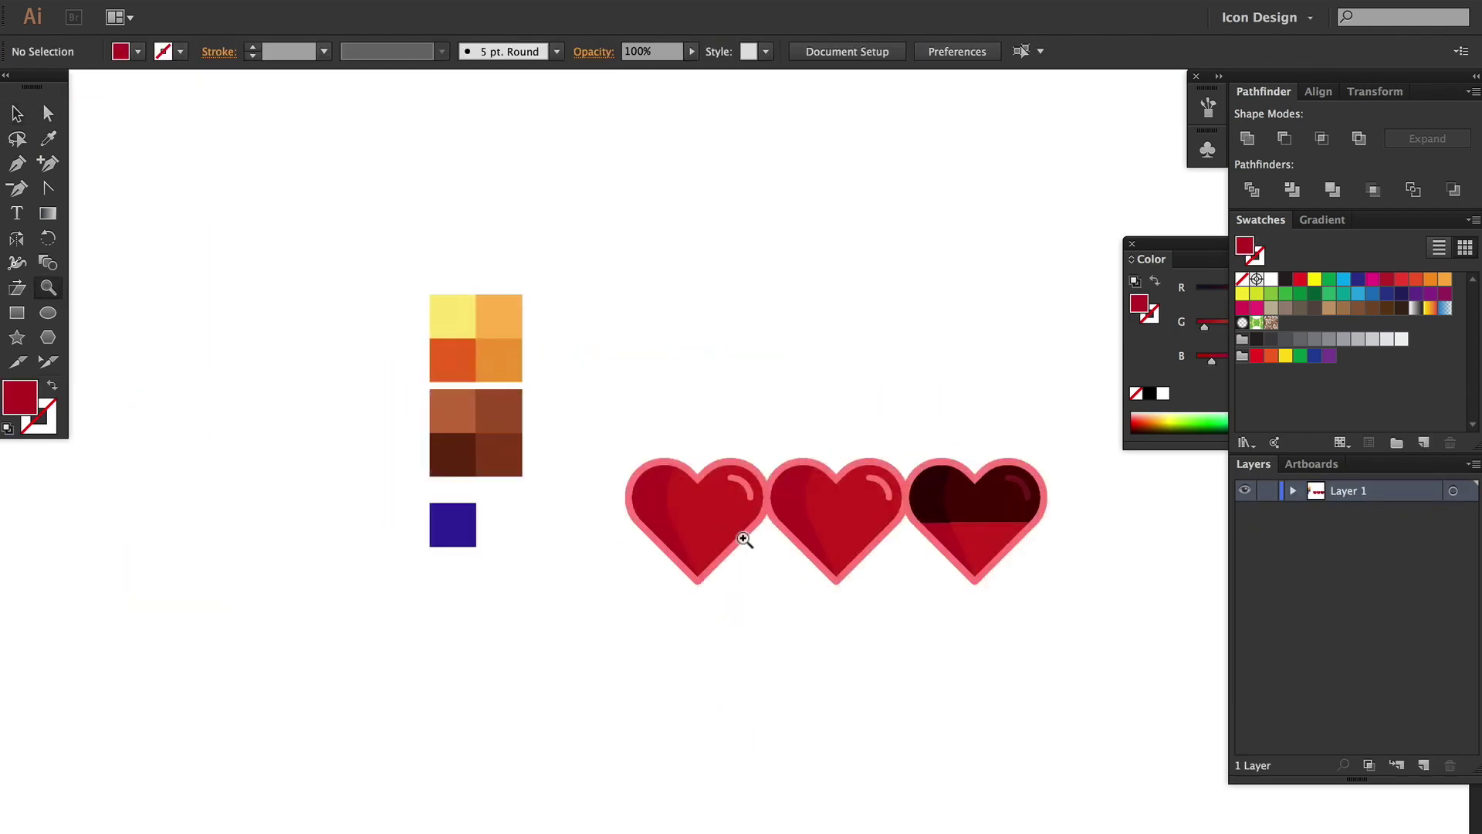
pyautogui.press('super+equal')
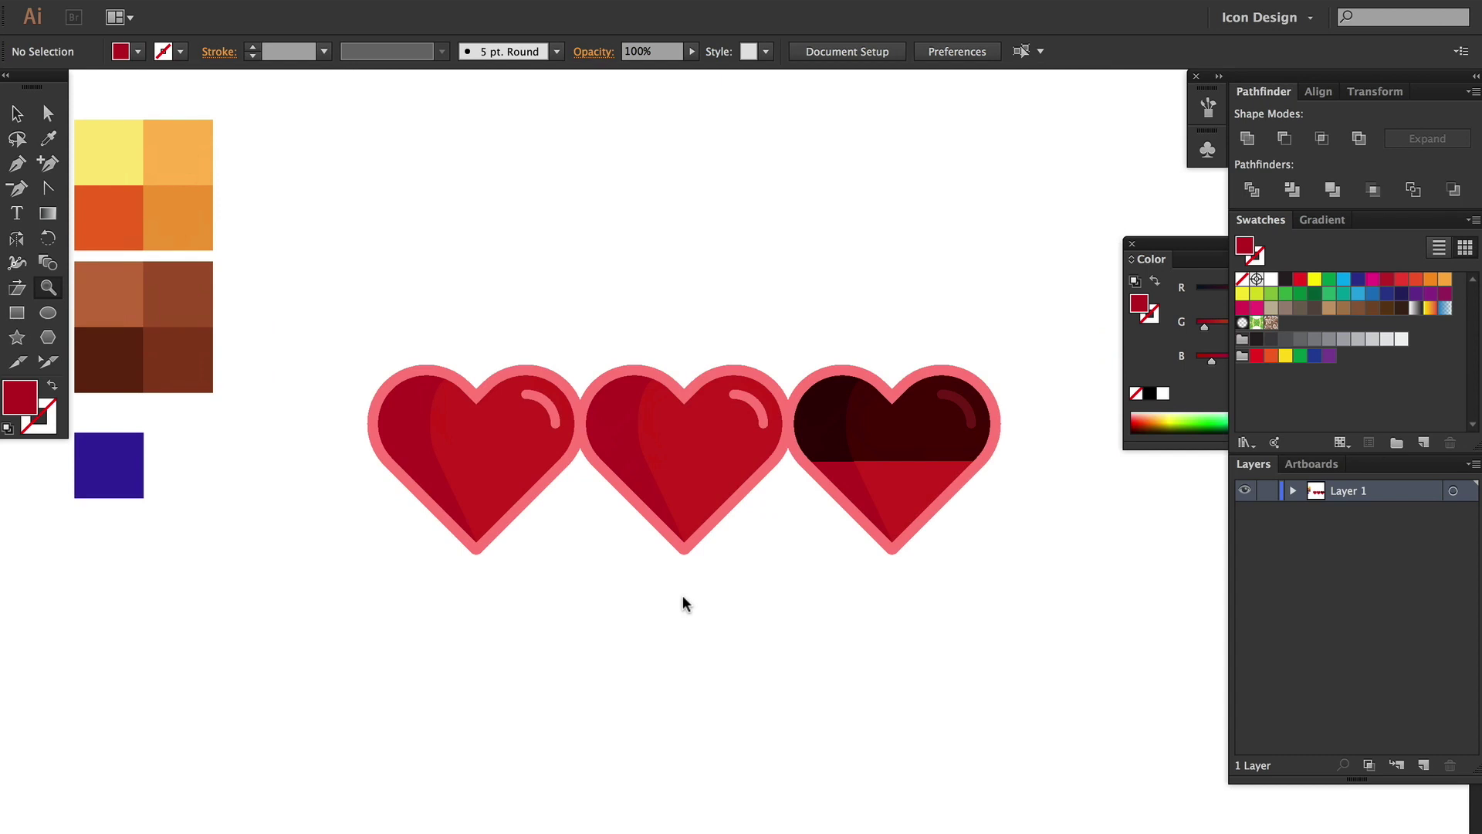
pyautogui.hscroll(3, 683, 602)
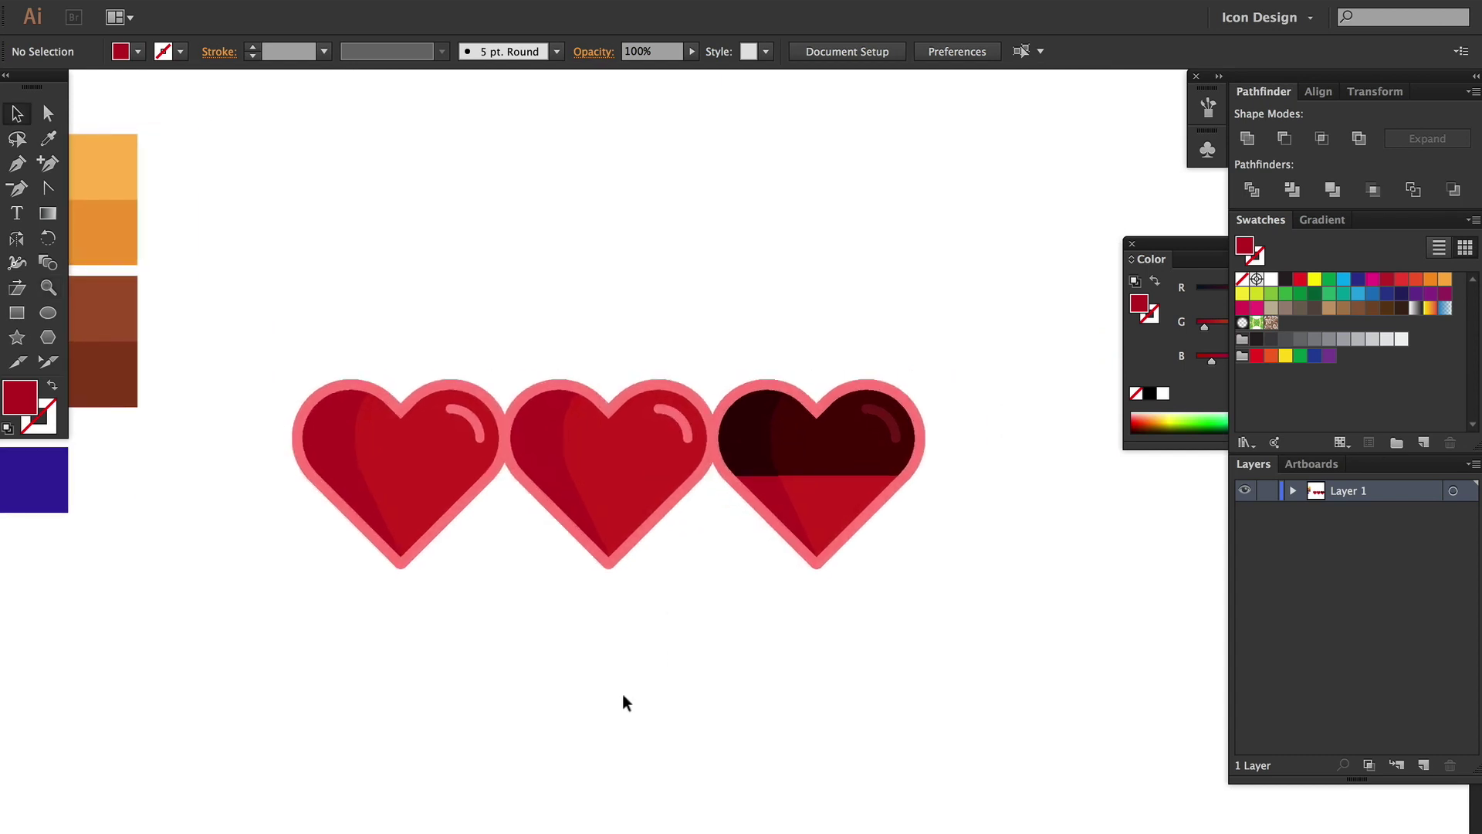